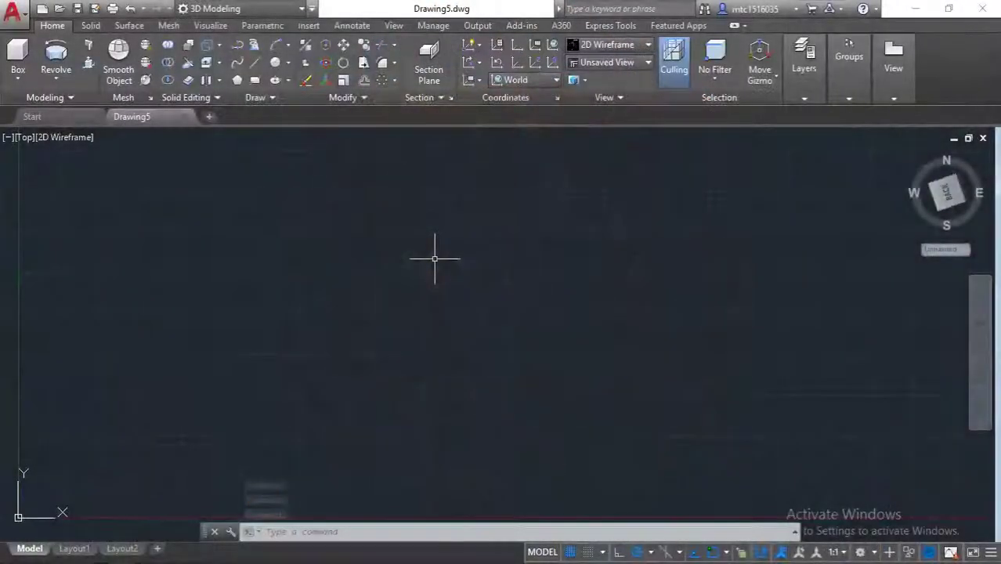
Start entering the LIMITS command in the empty Drawing5 drawing.
text(L)
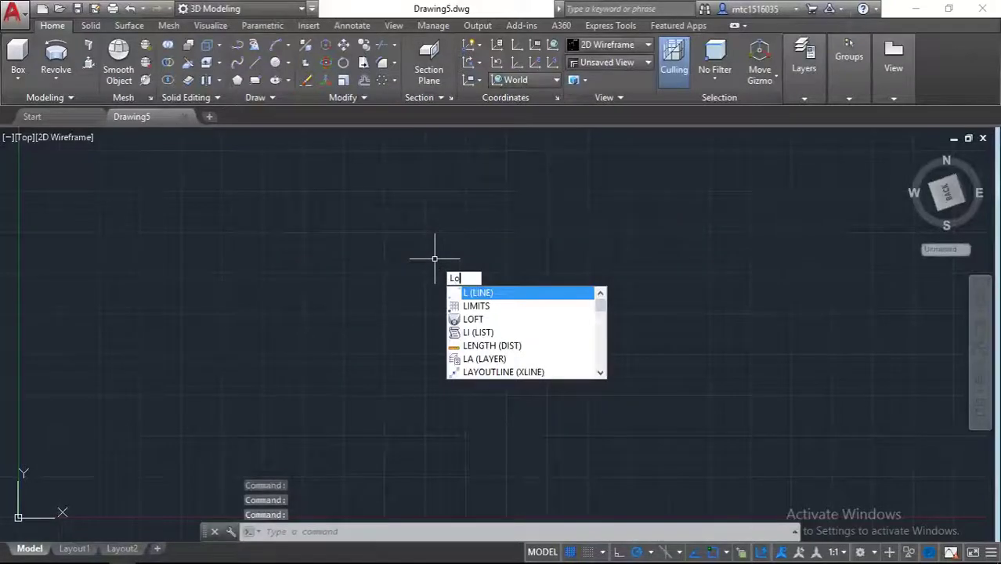
text(o)
Set the drawing limits to 0,0–300,300 and zoom All to show them.
key(BackSpace)
text(I)
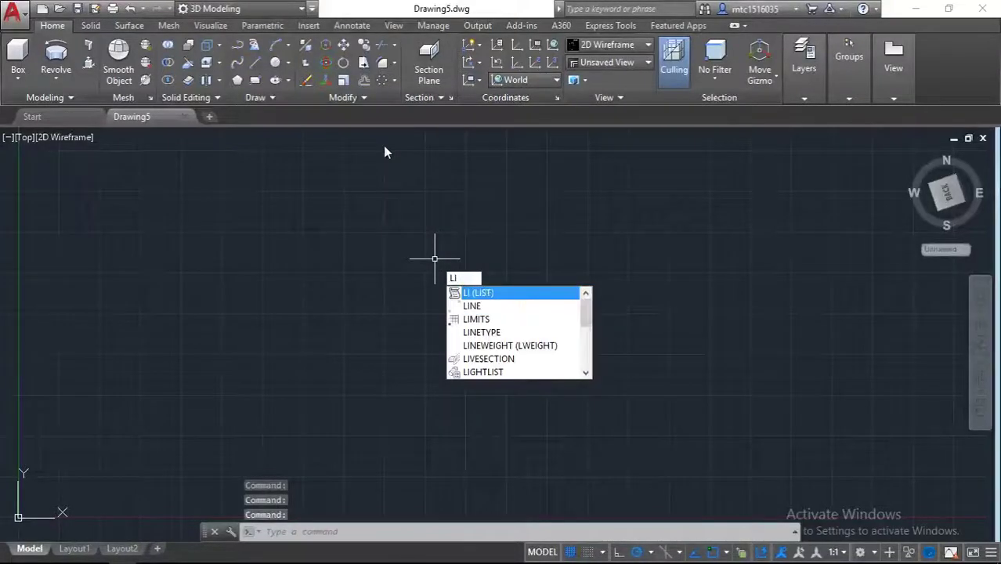
text(MITS)
key(Return)
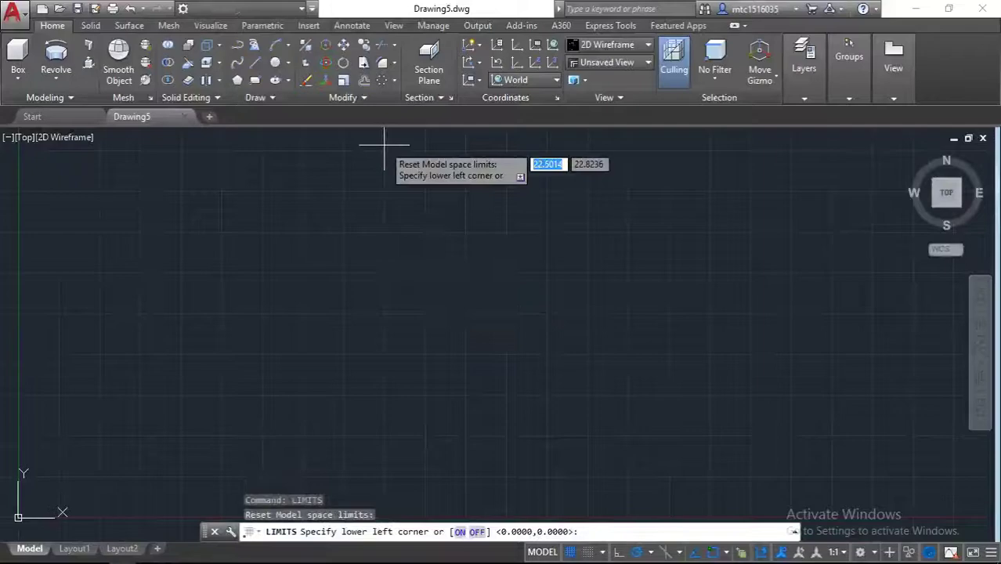
text(0,0)
key(Return)
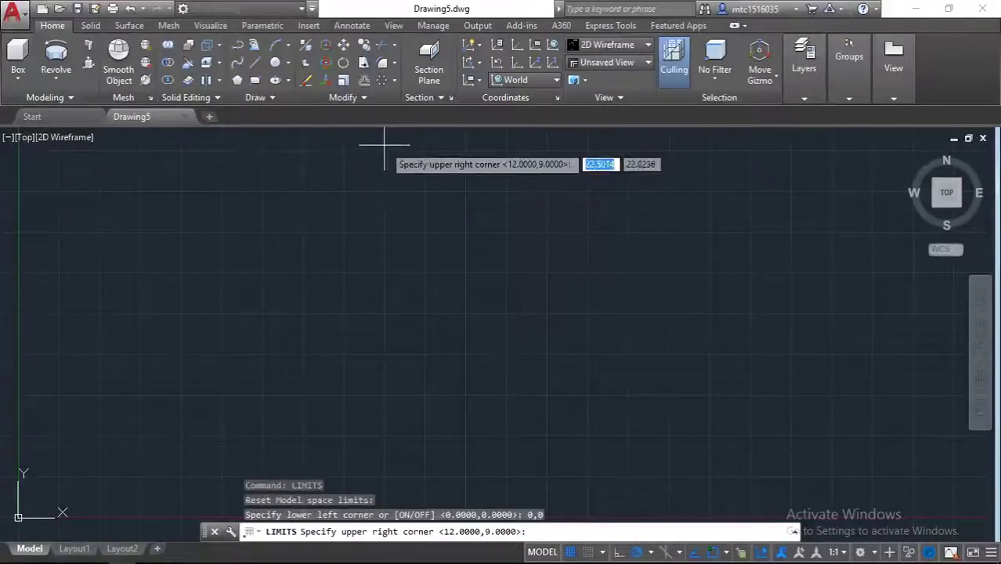
text(300,)
key(Tab)
text(300)
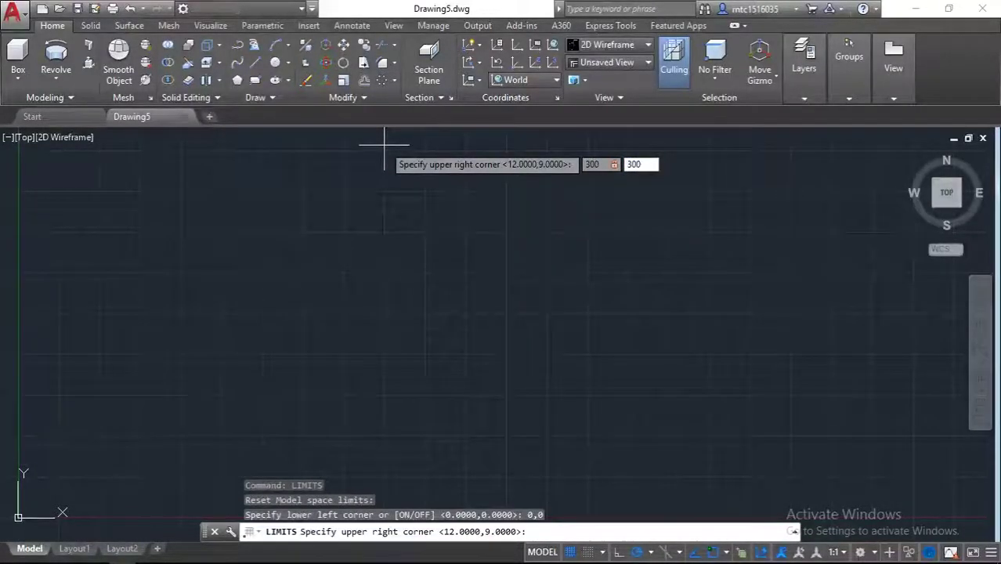
key(Return)
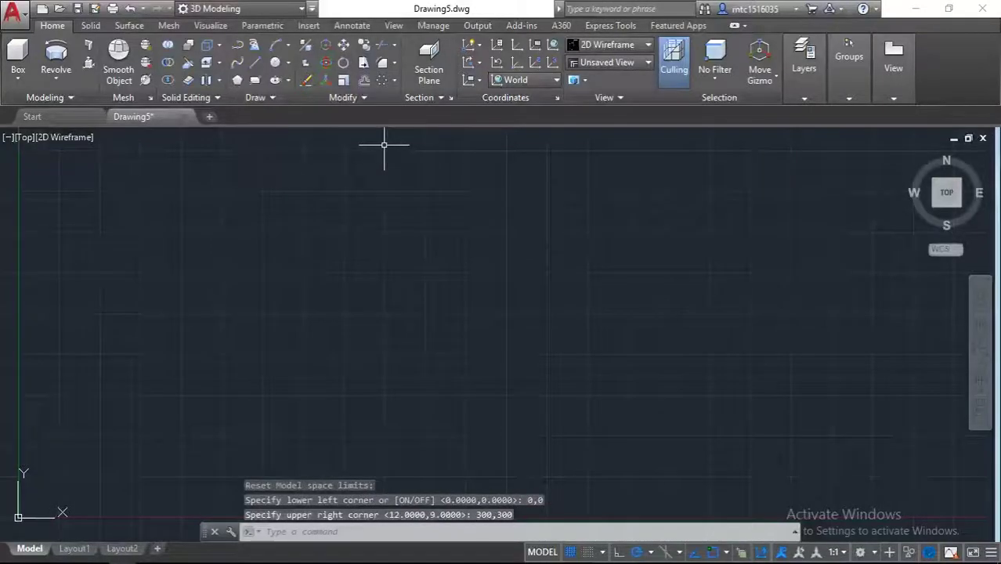
text(z)
key(Return)
text(a)
key(Return)
text(UNITS)
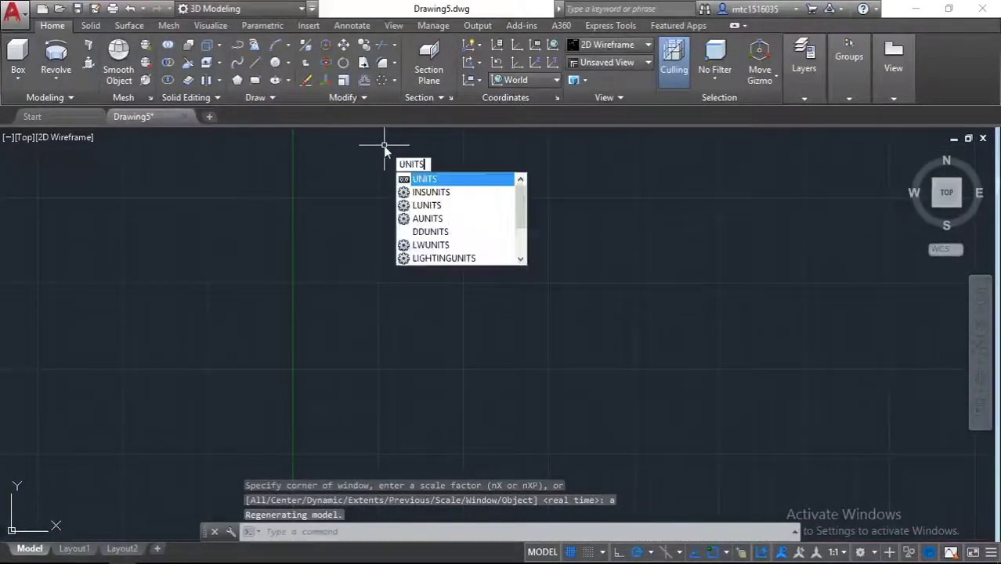
Set units to 0.00 length precision with Millimeters insertion scale.
key(Return)
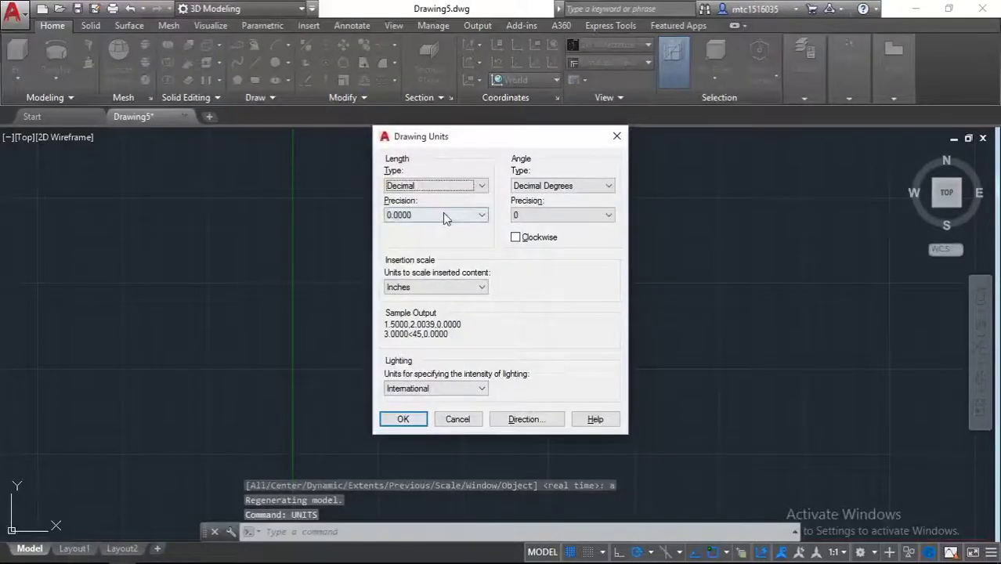
click(442, 215)
click(444, 246)
click(445, 288)
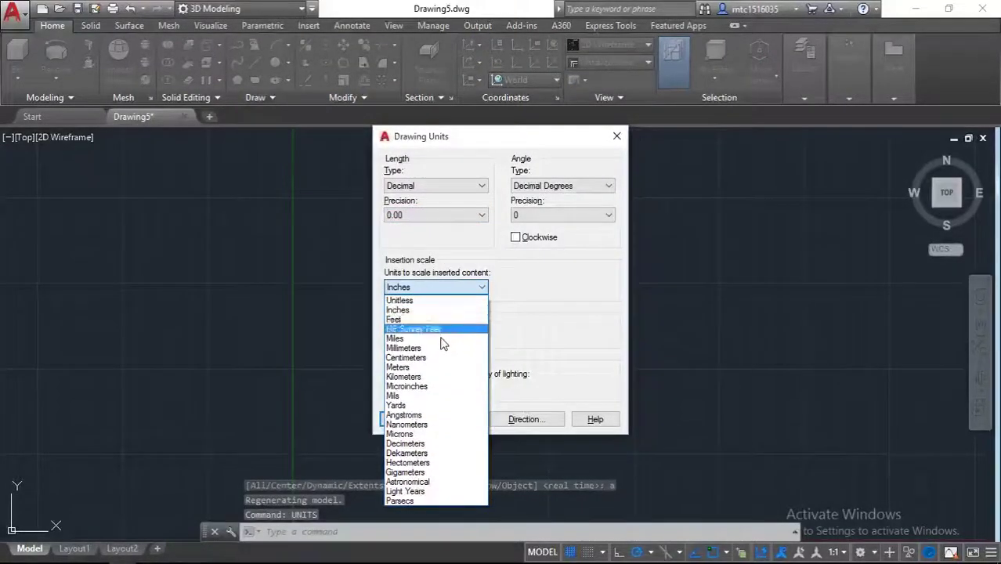
click(443, 351)
click(404, 420)
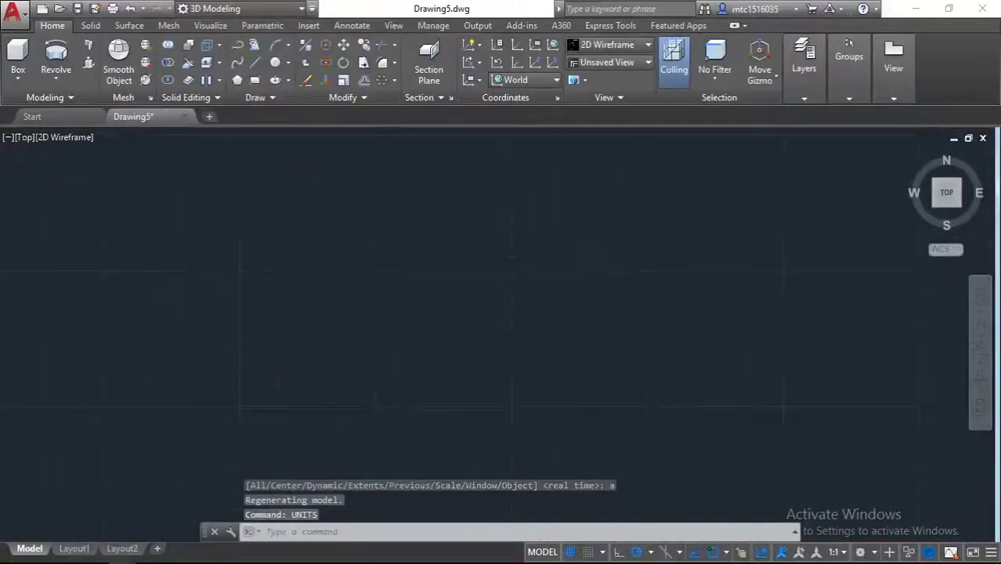
Draw a 135-unit vertical line topped by a 22-unit leftward arm.
text(l)
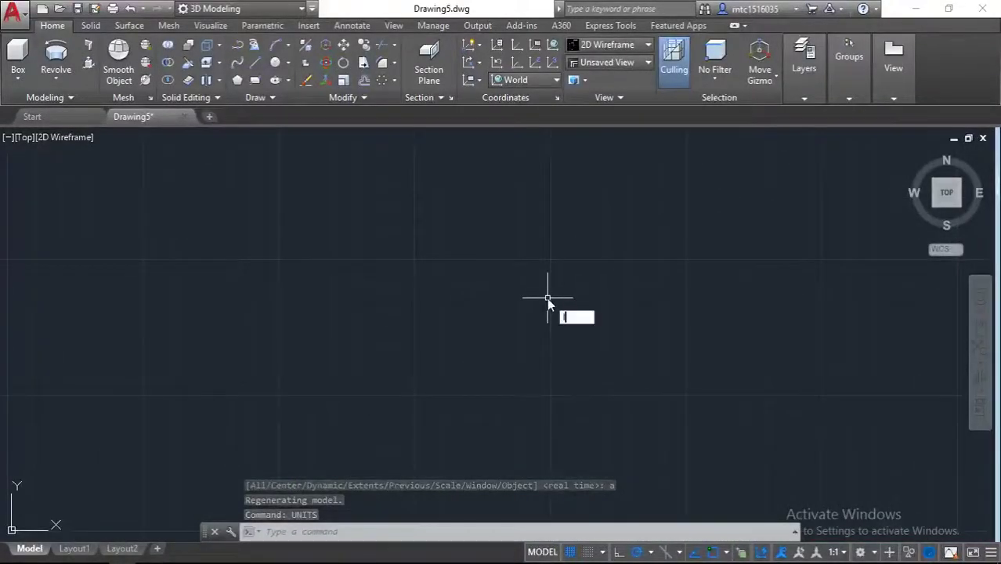
key(Return)
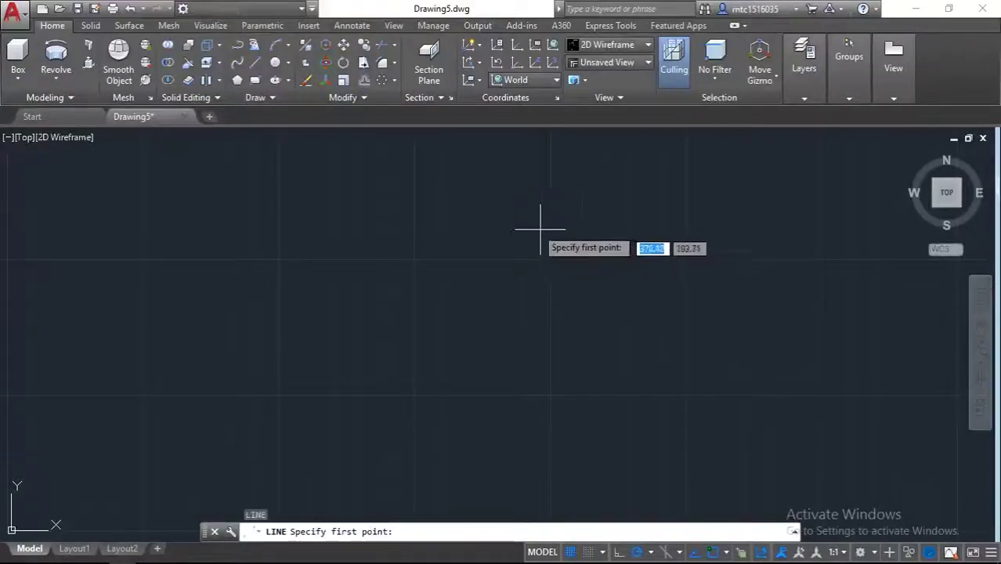
click(499, 474)
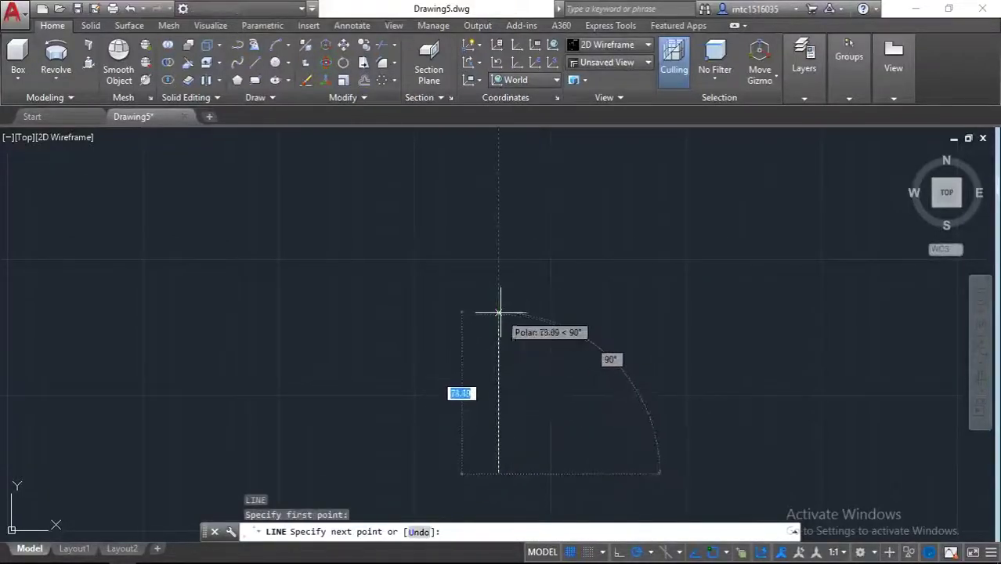
text(13)
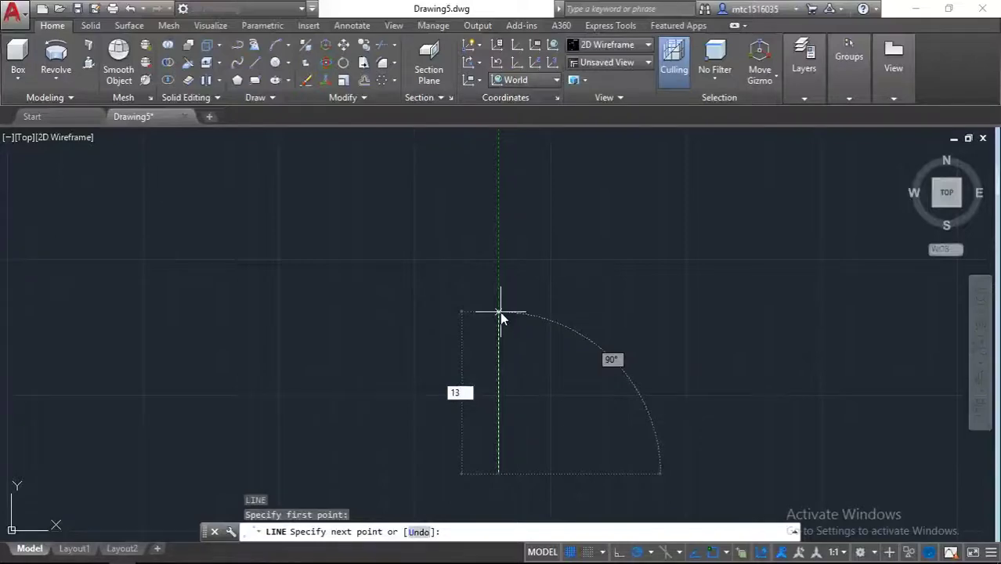
text(5)
key(Return)
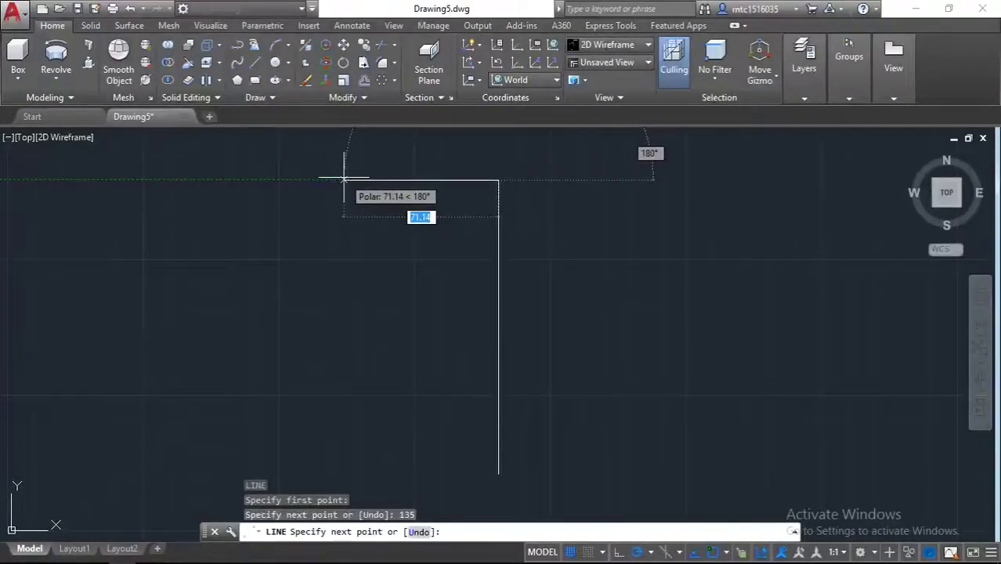
text(22)
key(Return)
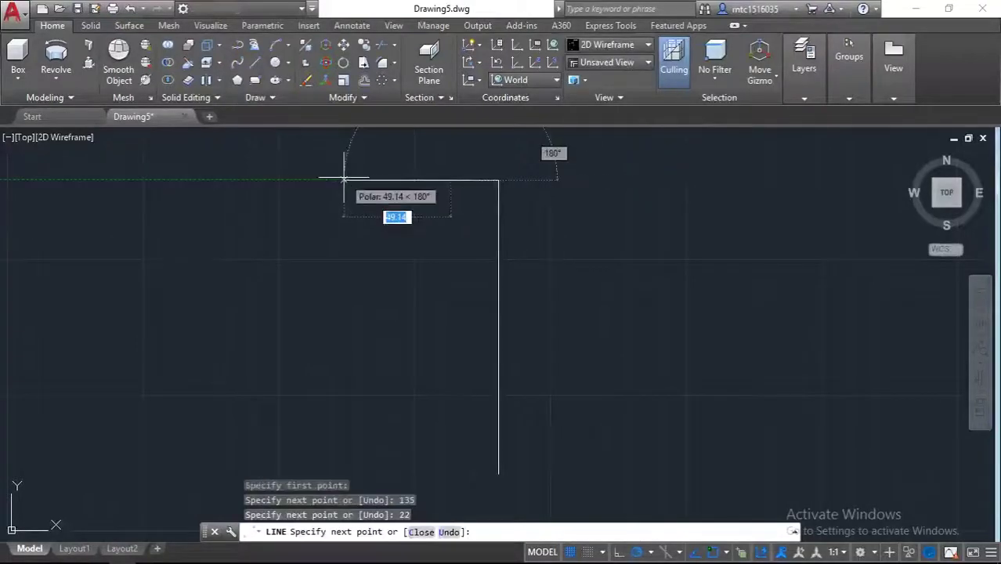
key(Escape)
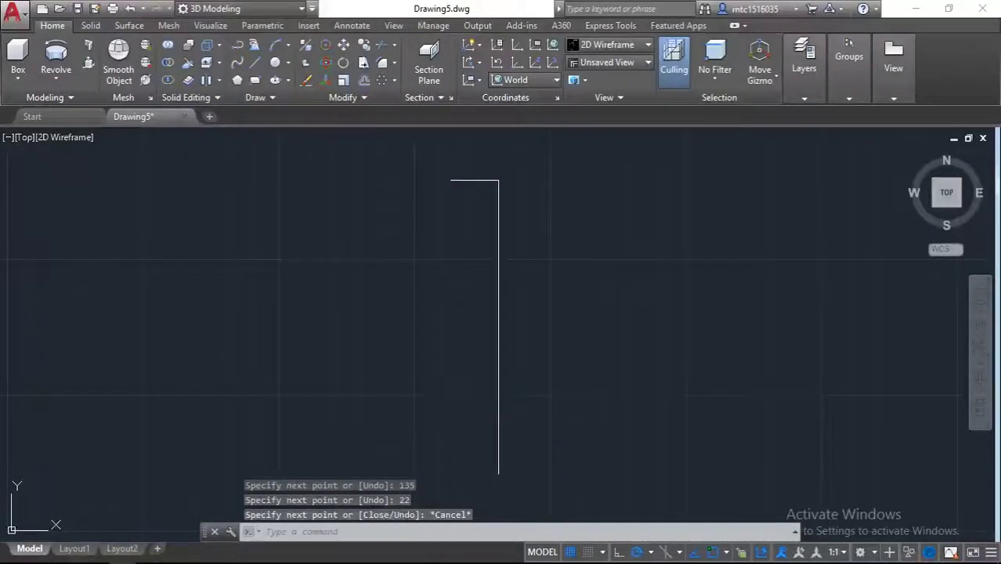
Add a 46-unit leftward line from the vertical line's bottom end.
key(Return)
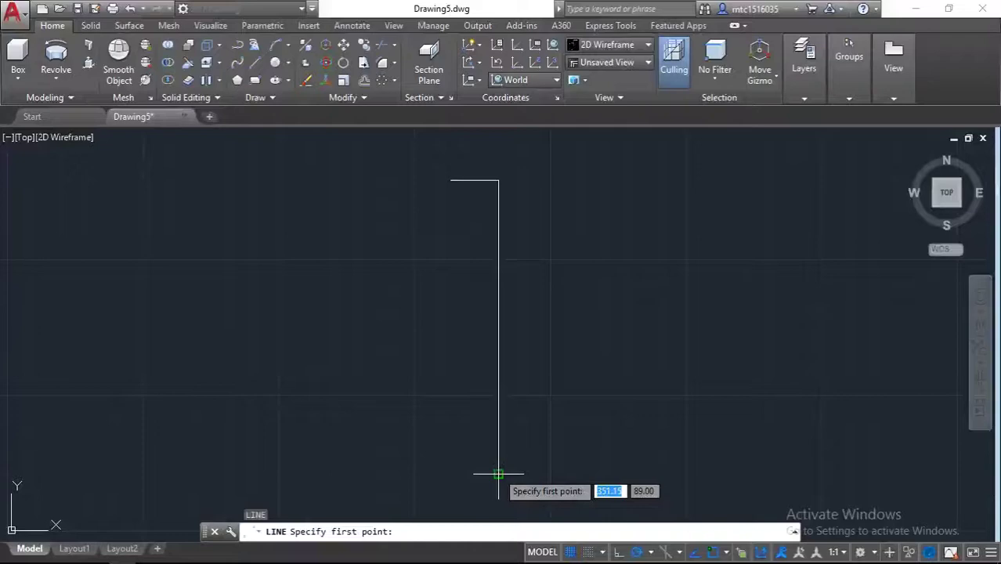
click(498, 473)
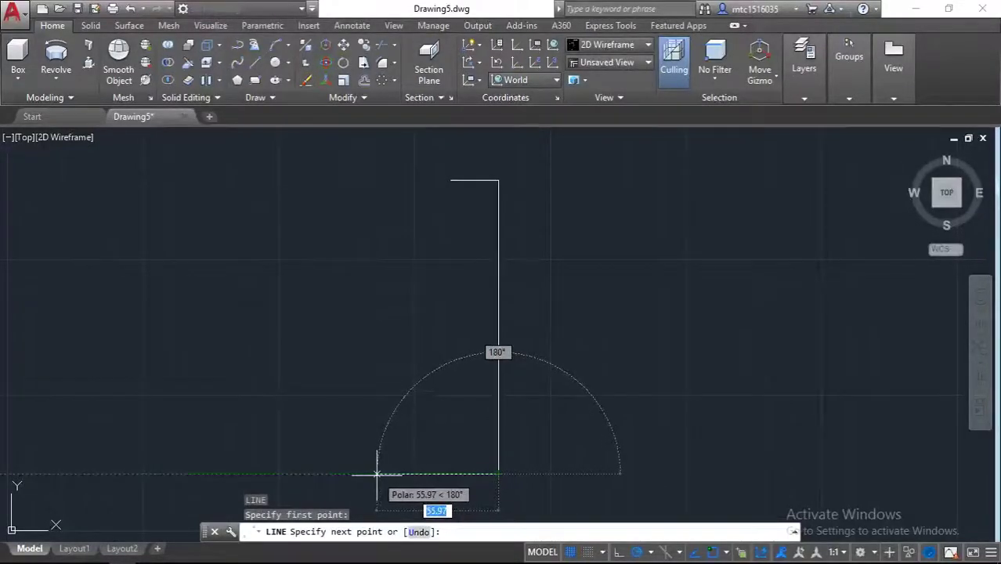
text(4)
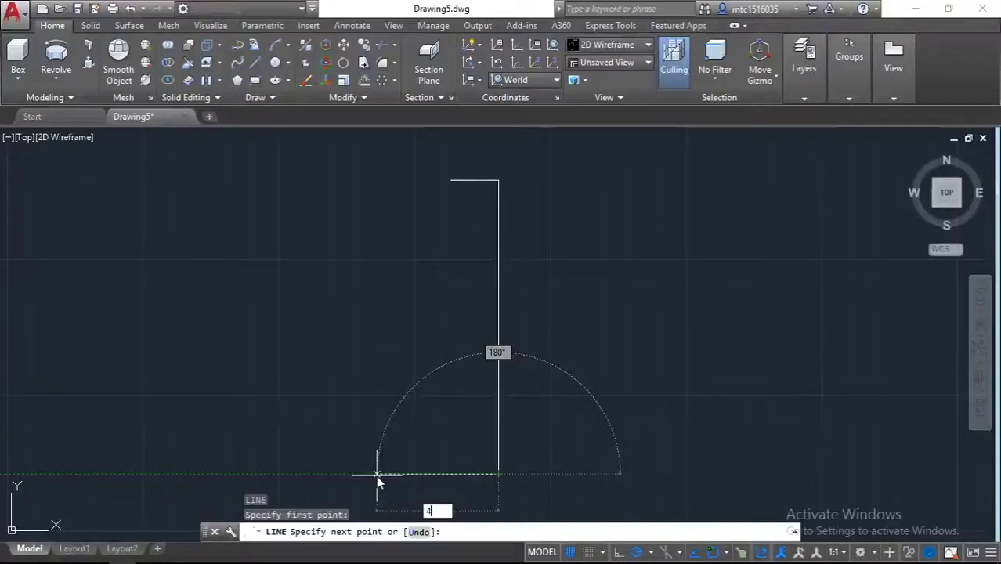
text(6)
key(Return)
key(Escape)
text(SP)
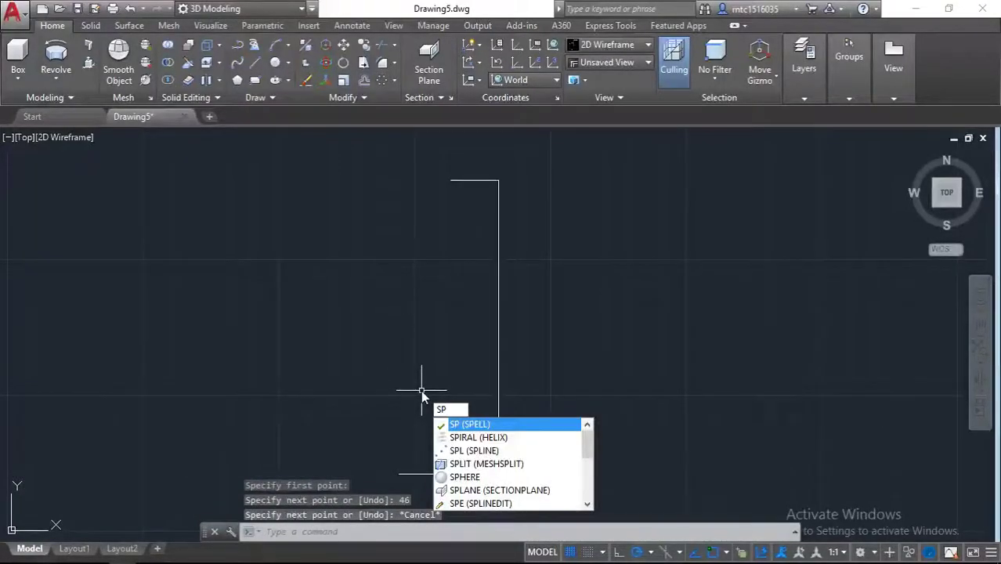
Draw an outward-bulging spline from the bottom arm's left end to the top arm's left end.
text(li)
key(Return)
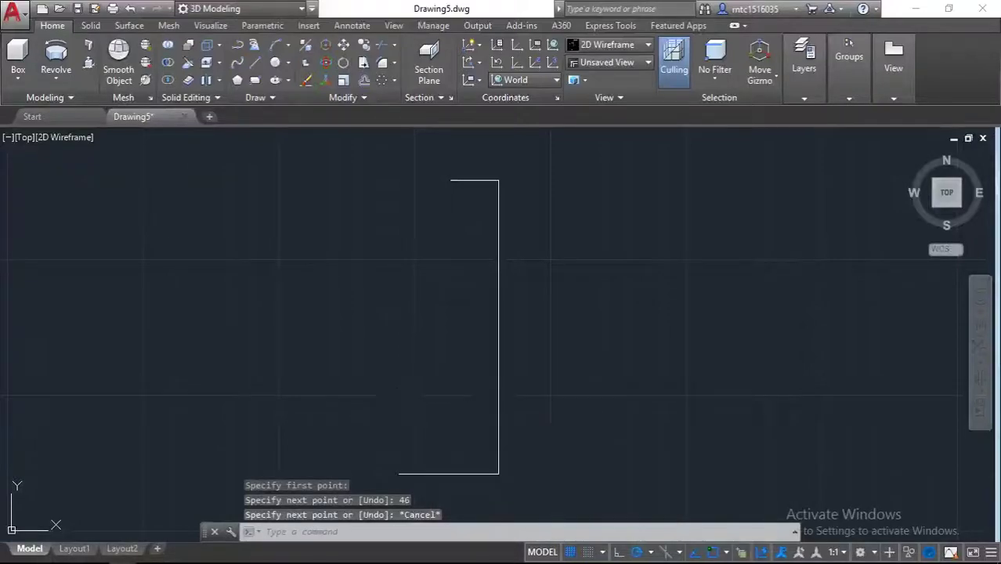
click(399, 473)
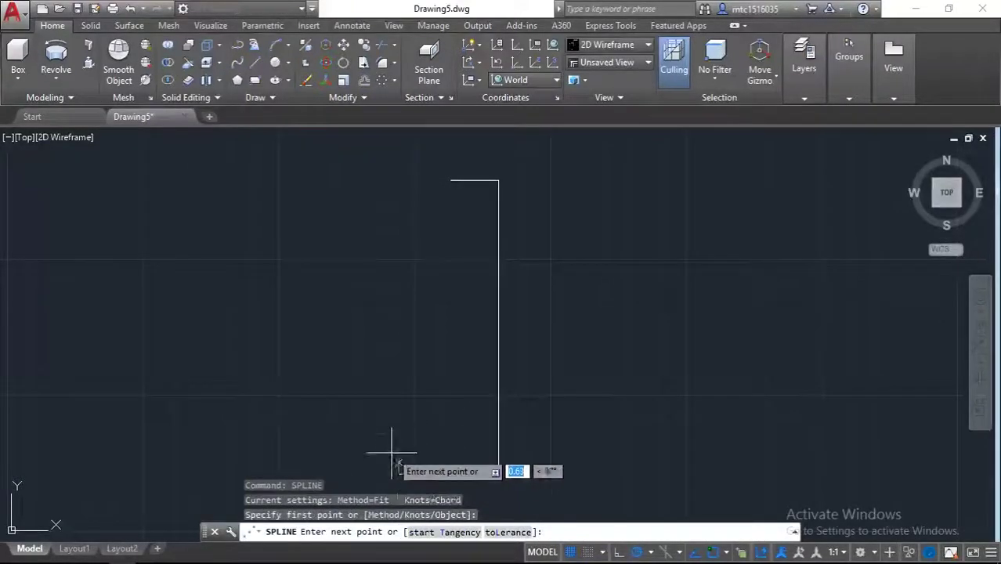
click(359, 265)
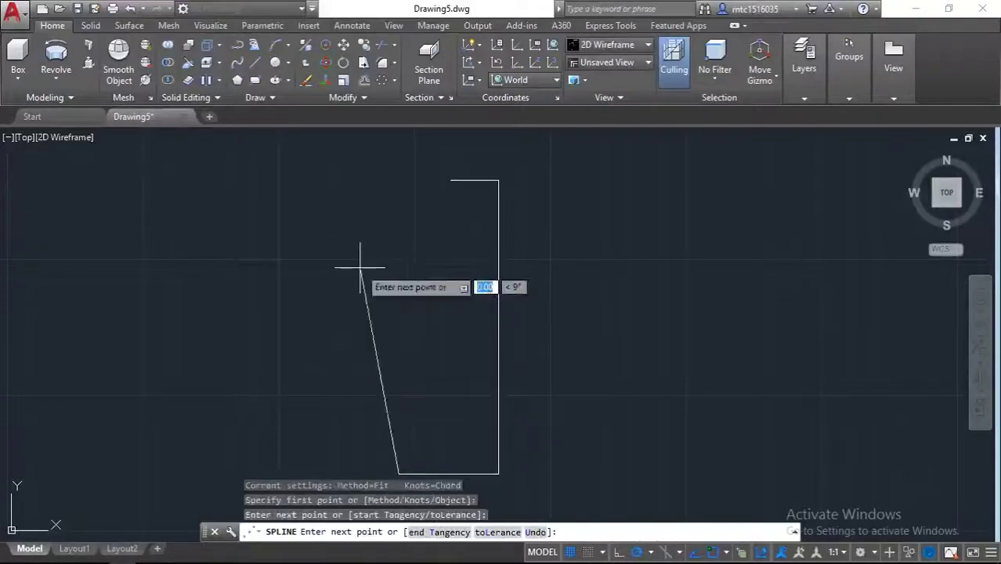
click(450, 180)
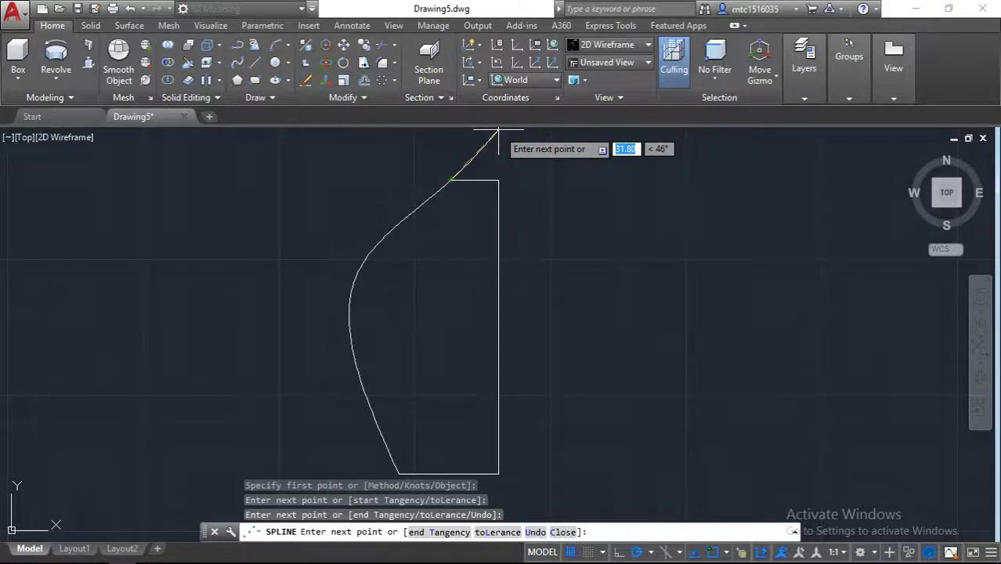
key(Return)
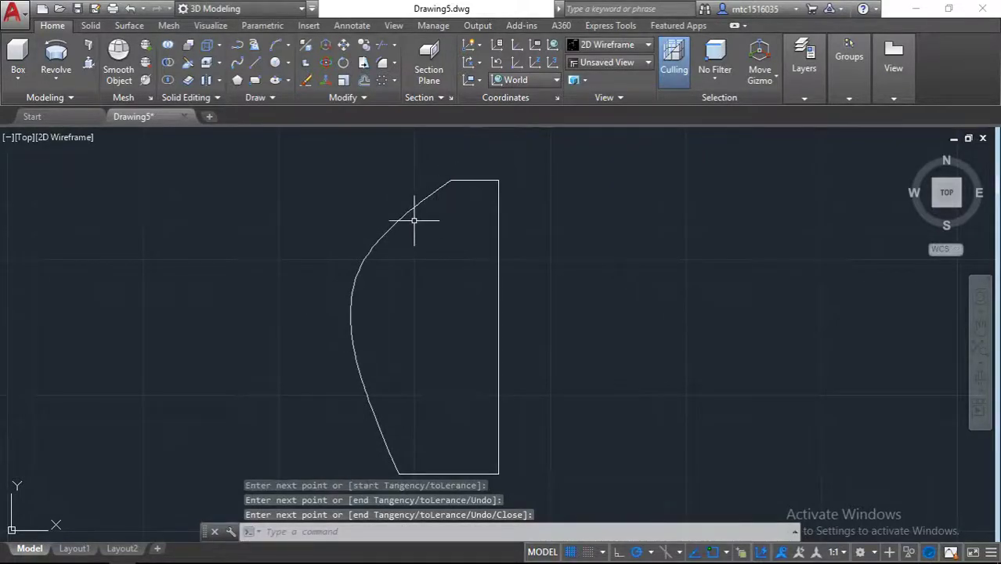
middle_drag(376, 239, 373, 228)
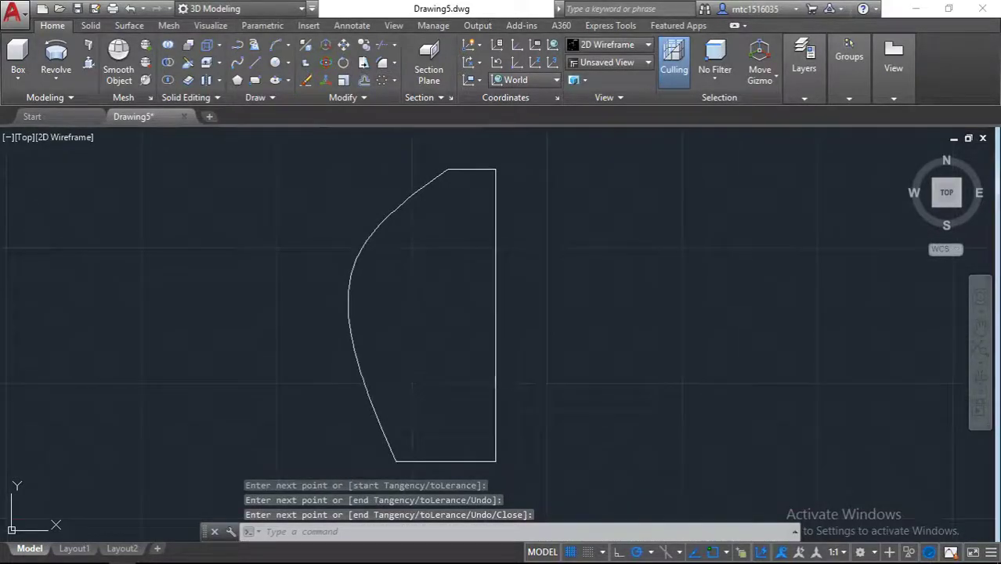
scroll(420, 264, up, 2)
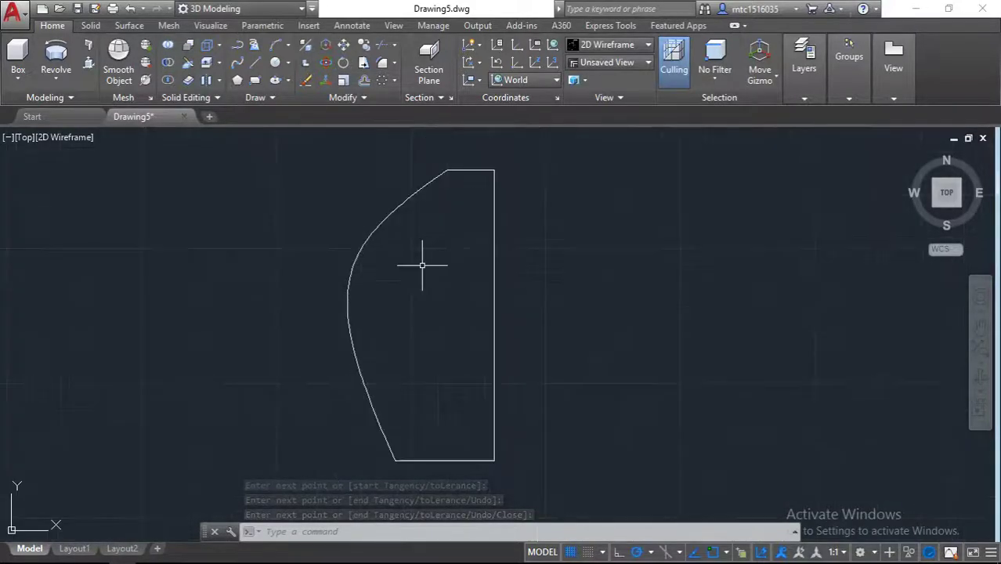
scroll(418, 264, down, 2)
mouse_move(419, 265)
middle_down()
mouse_move(424, 273)
mouse_move(380, 275)
middle_up()
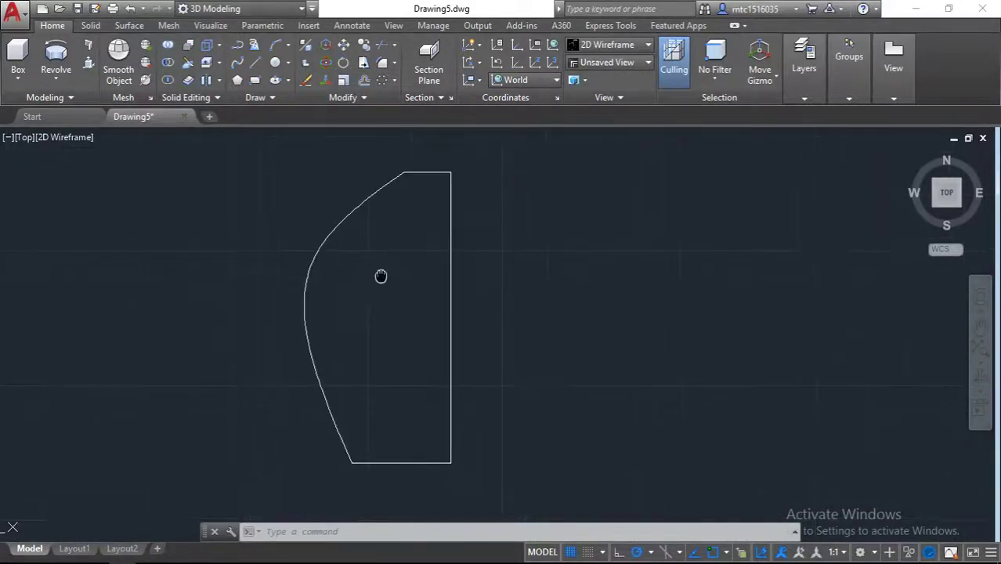
Erase the vertical line and JOIN the top arm, curve and bottom arm into one spline.
click(450, 253)
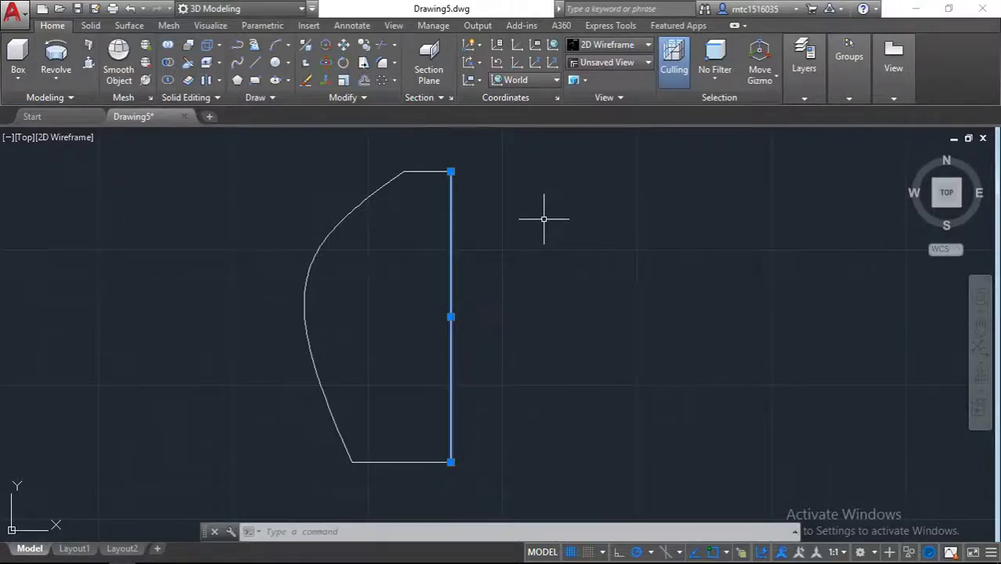
key(Delete)
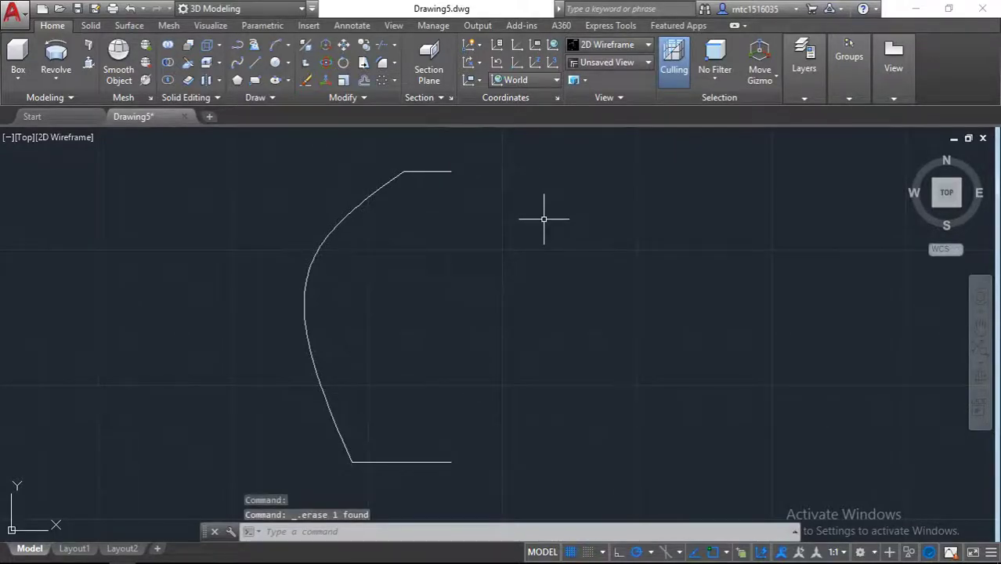
click(428, 151)
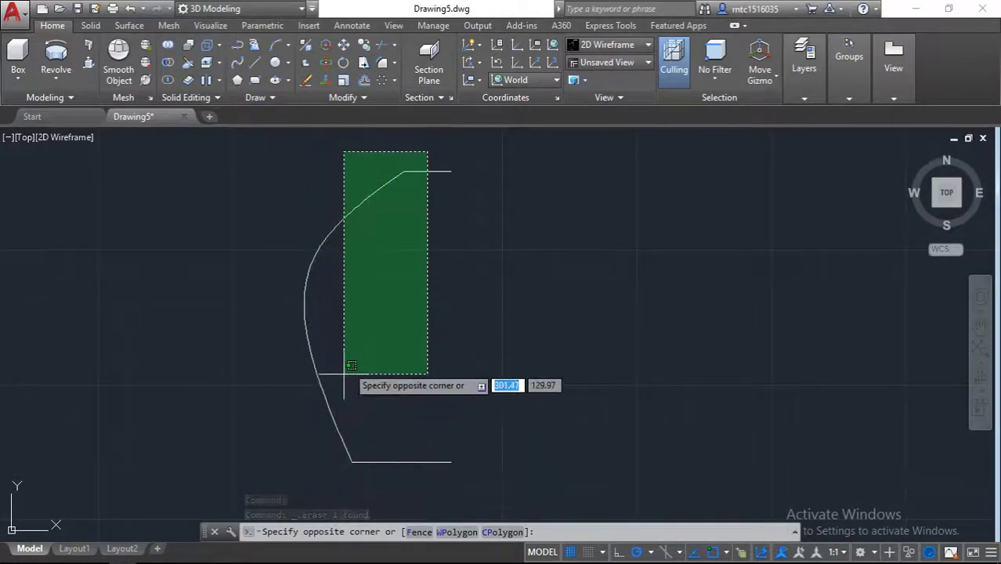
key(Escape)
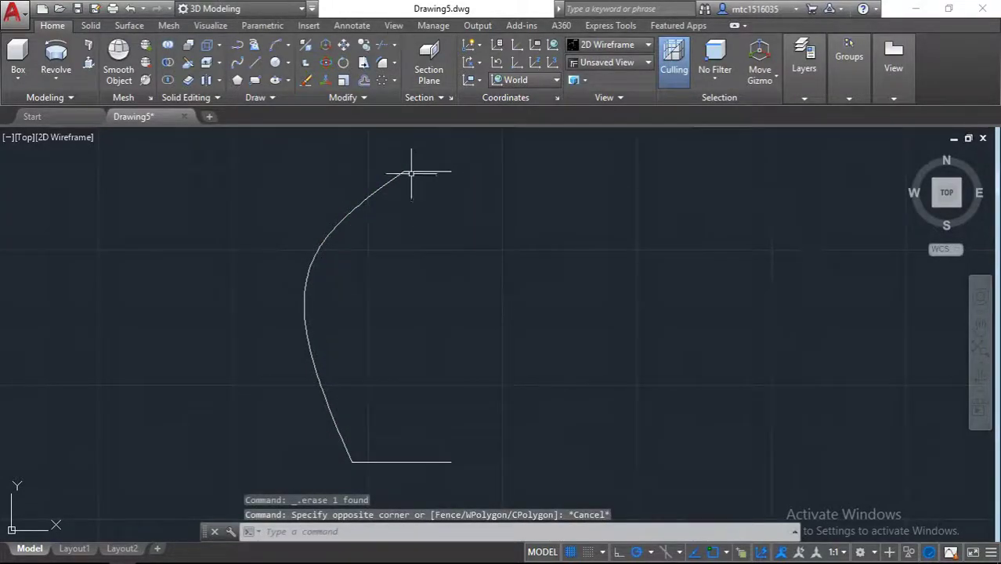
click(428, 151)
click(291, 486)
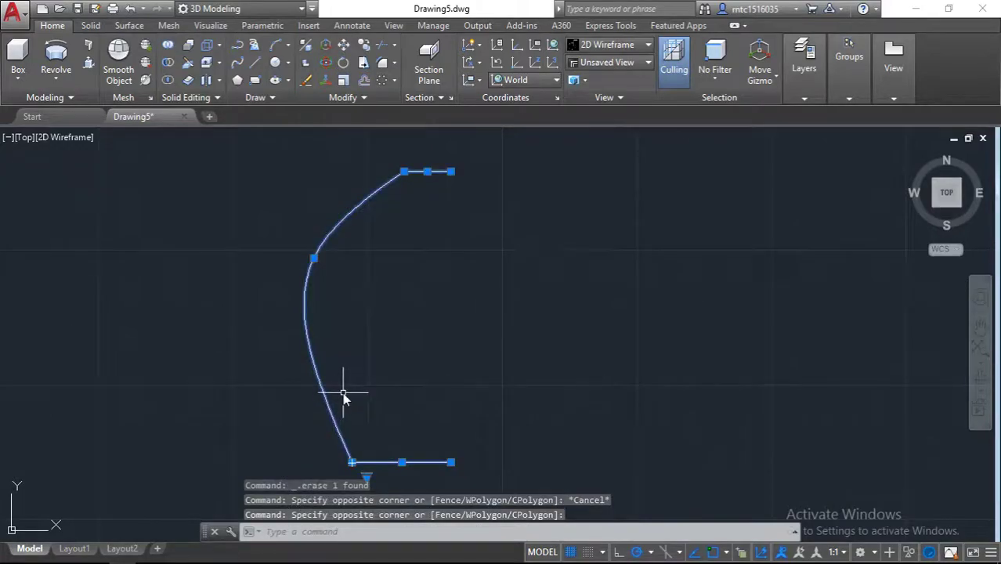
text(j)
key(Return)
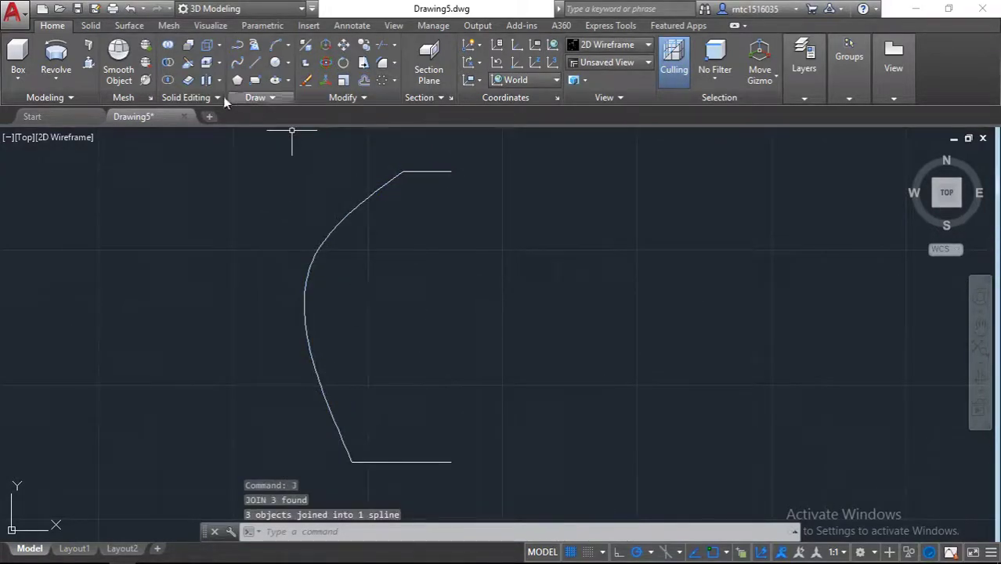
Revolve the joined spline 360° about the axis through its bottom and top right endpoints.
click(65, 58)
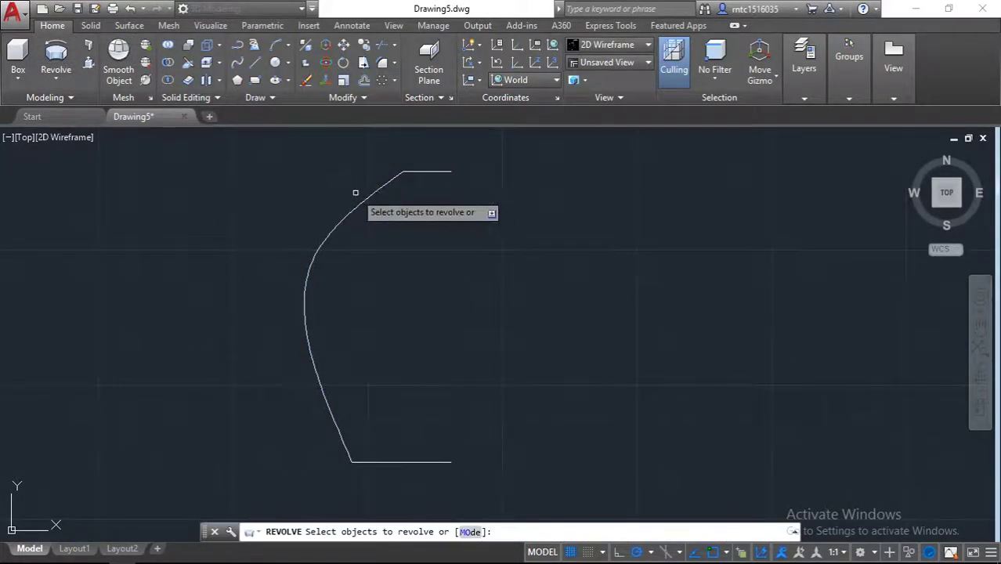
click(366, 196)
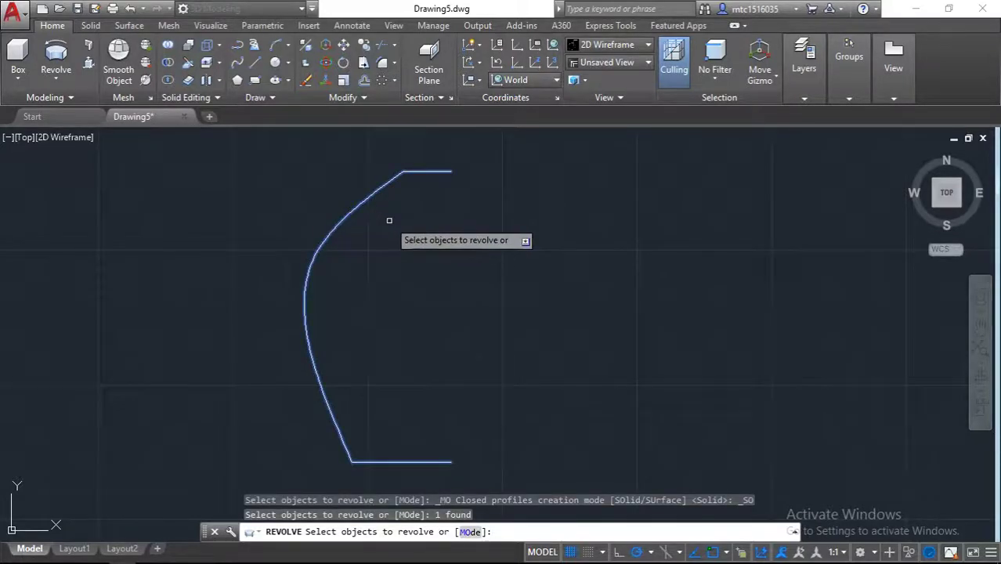
key(Return)
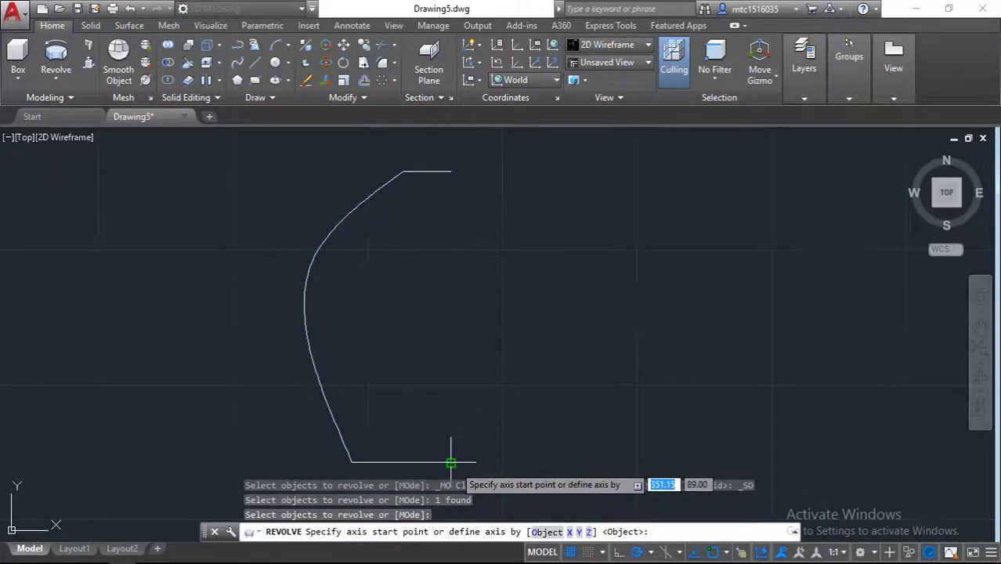
click(451, 463)
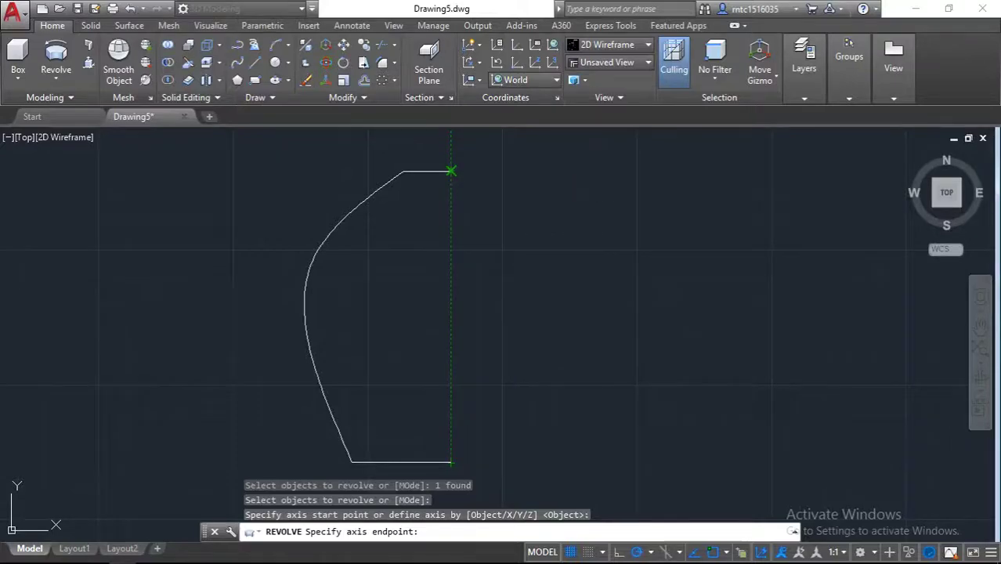
click(450, 170)
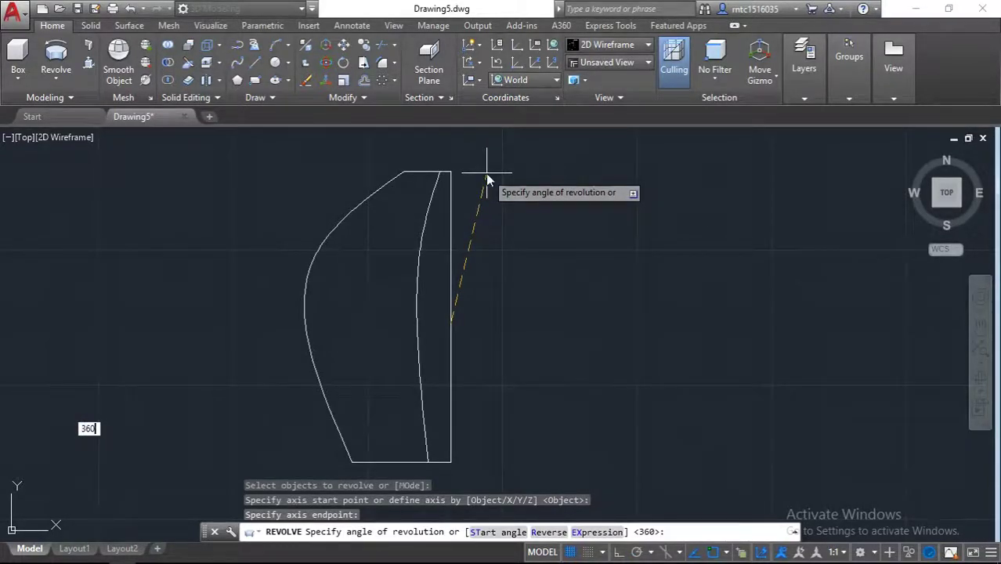
key(Return)
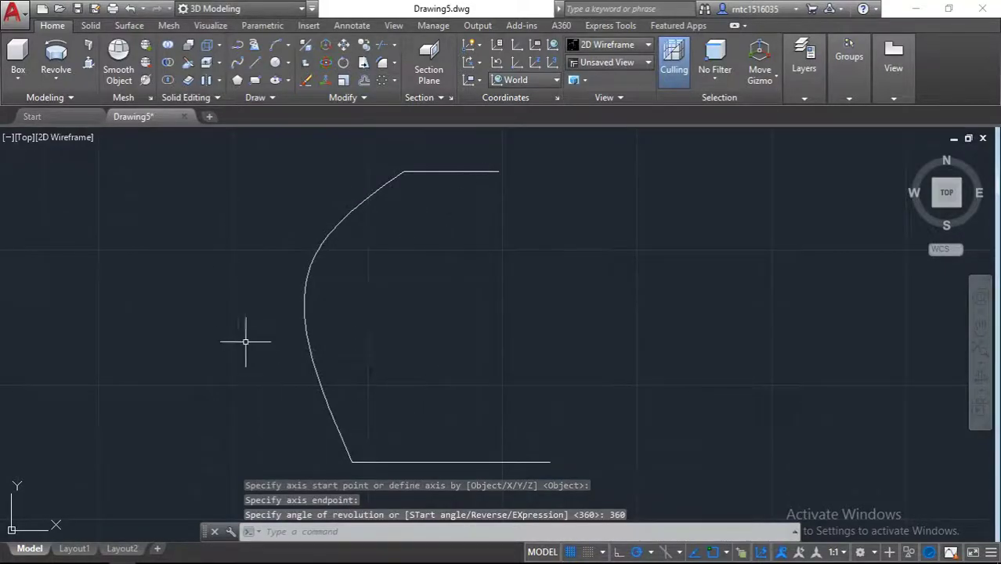
click(72, 138)
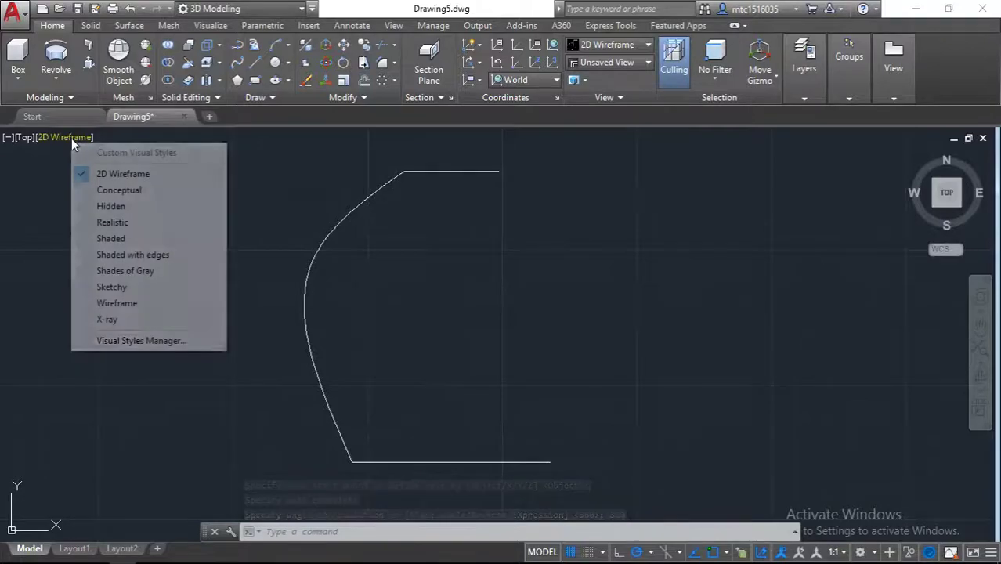
click(109, 223)
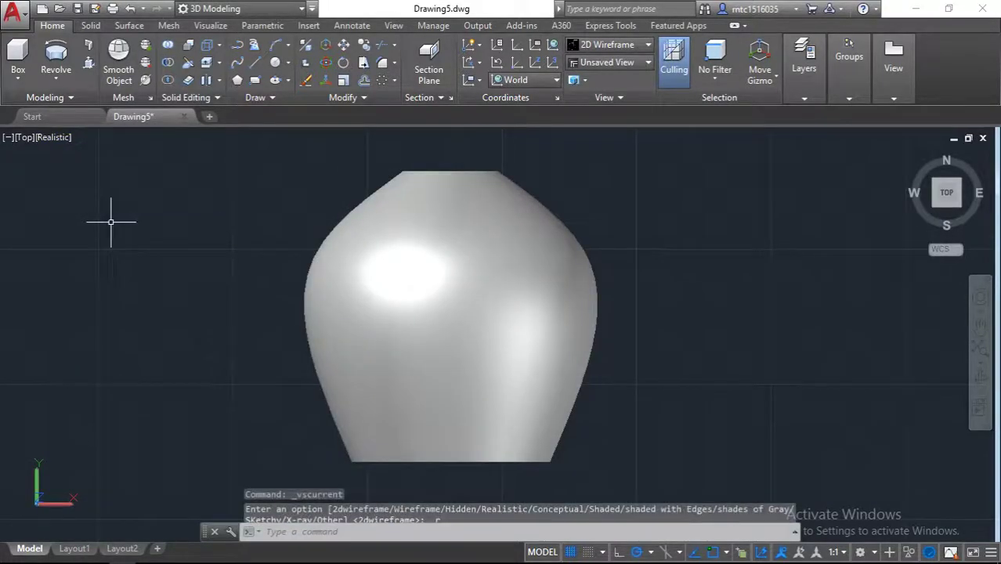
click(53, 137)
click(82, 169)
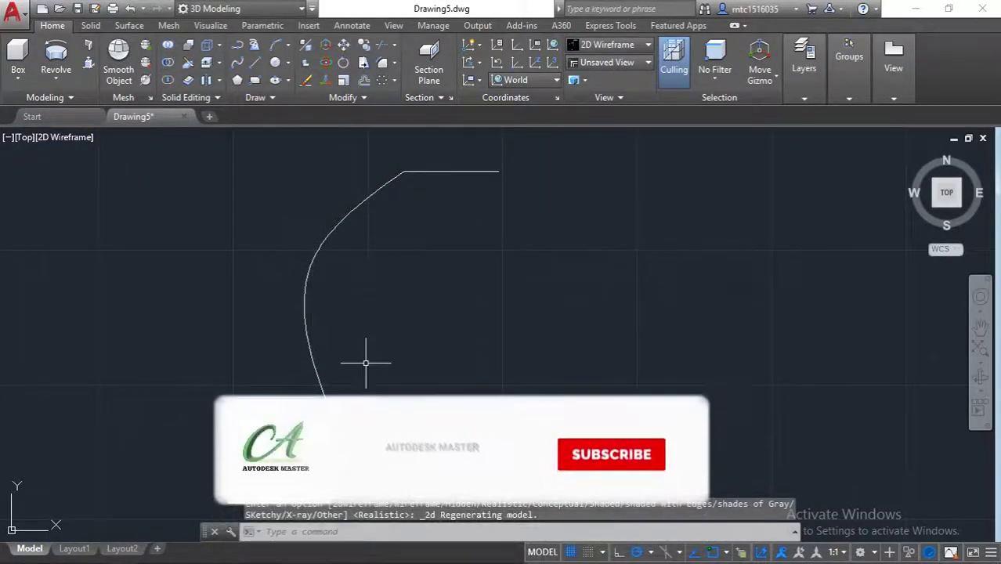
text(l)
key(Return)
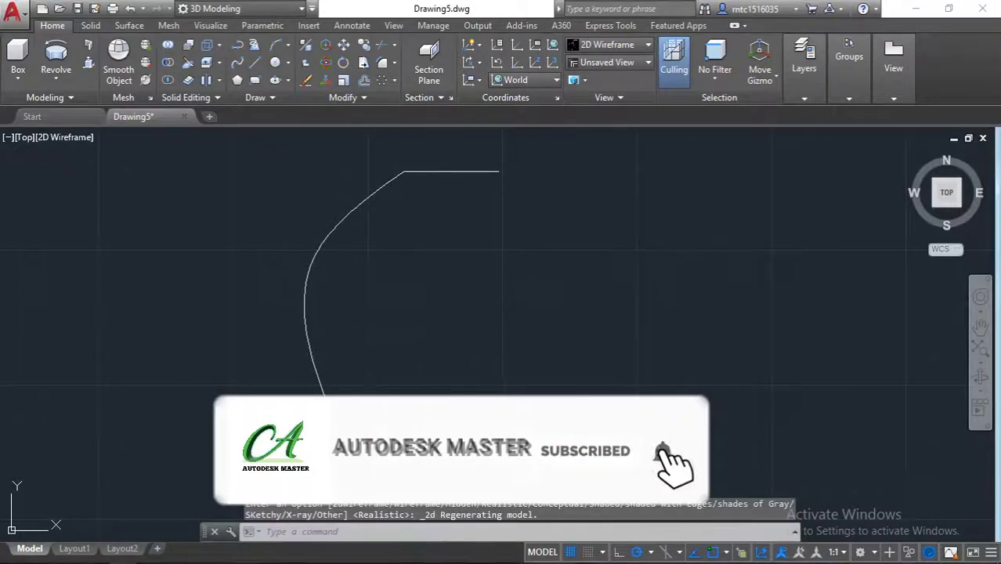
Draw a vertical line from the top edge straight down to the bottom edge along the axis.
click(451, 171)
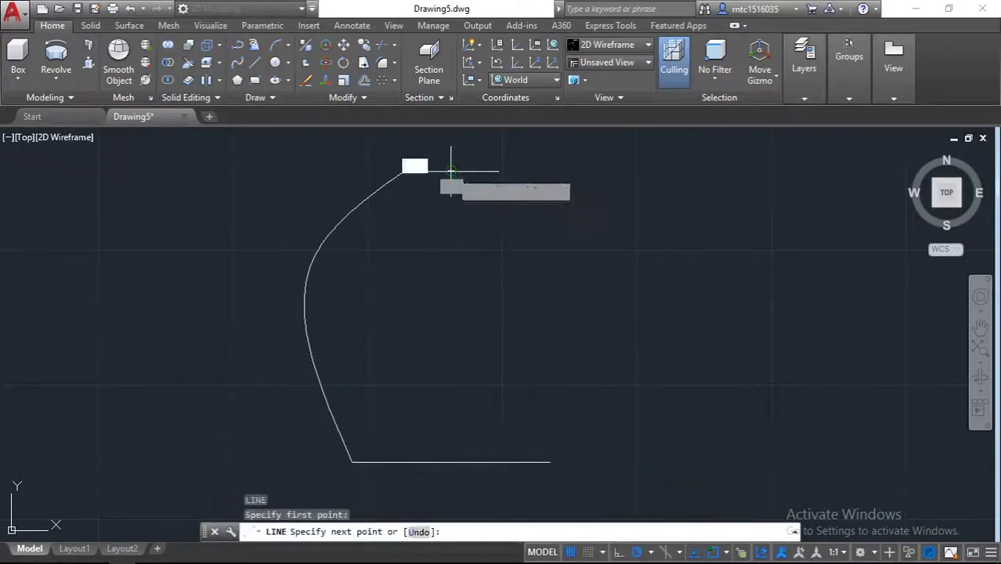
click(450, 462)
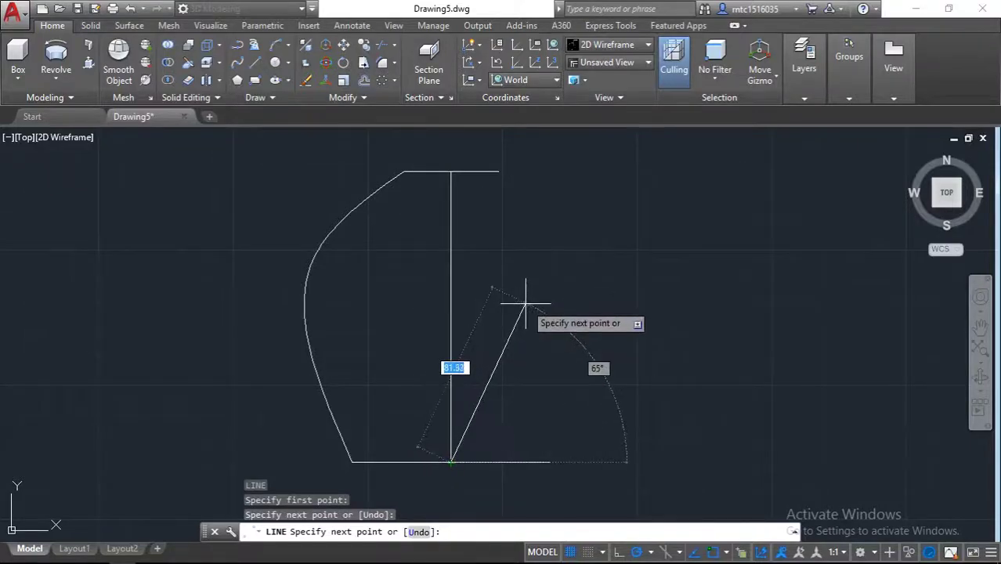
key(Escape)
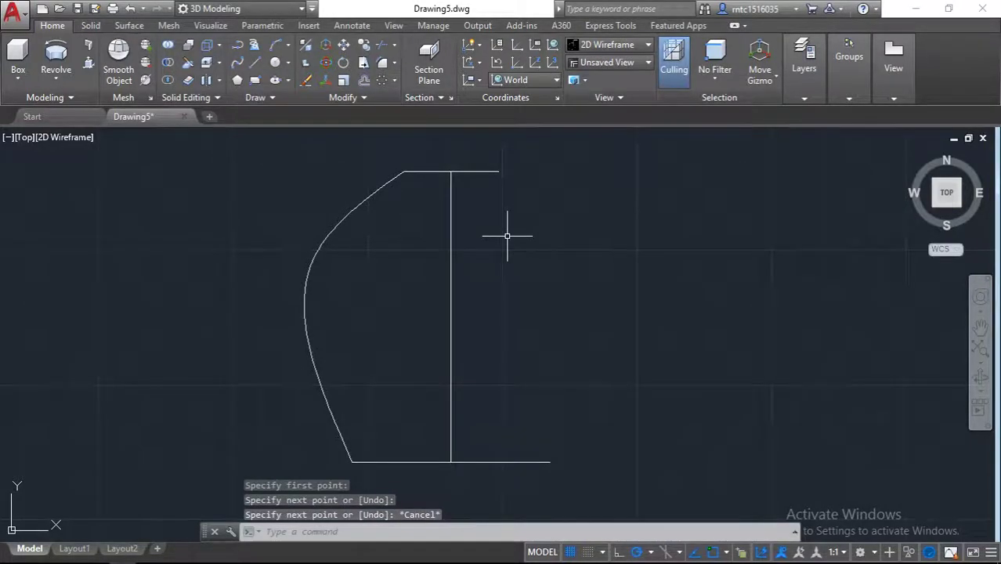
click(87, 142)
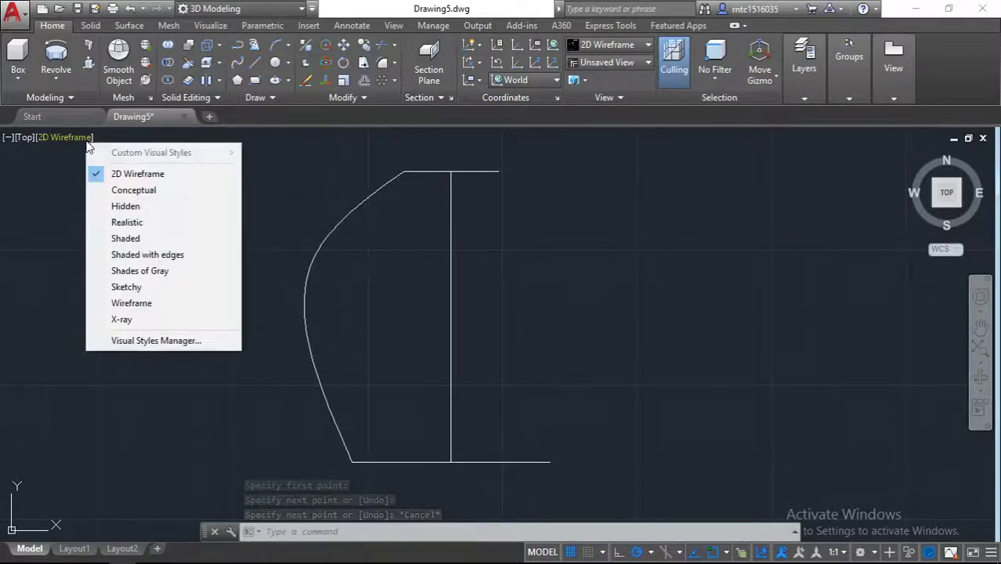
In Realistic style, shell the solid to thickness 2, removing the circular end face.
click(134, 225)
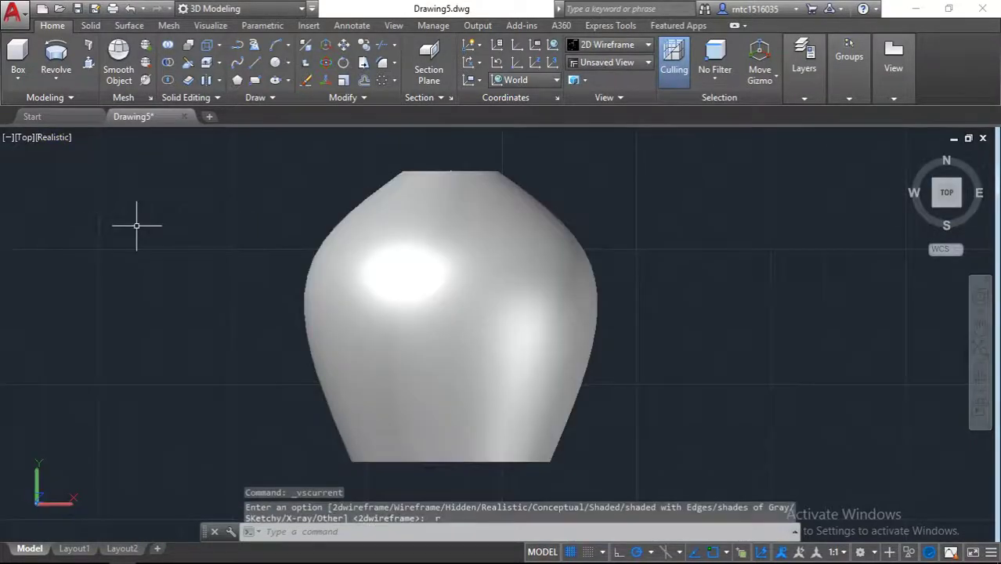
shift+middle_drag(287, 374, 287, 305)
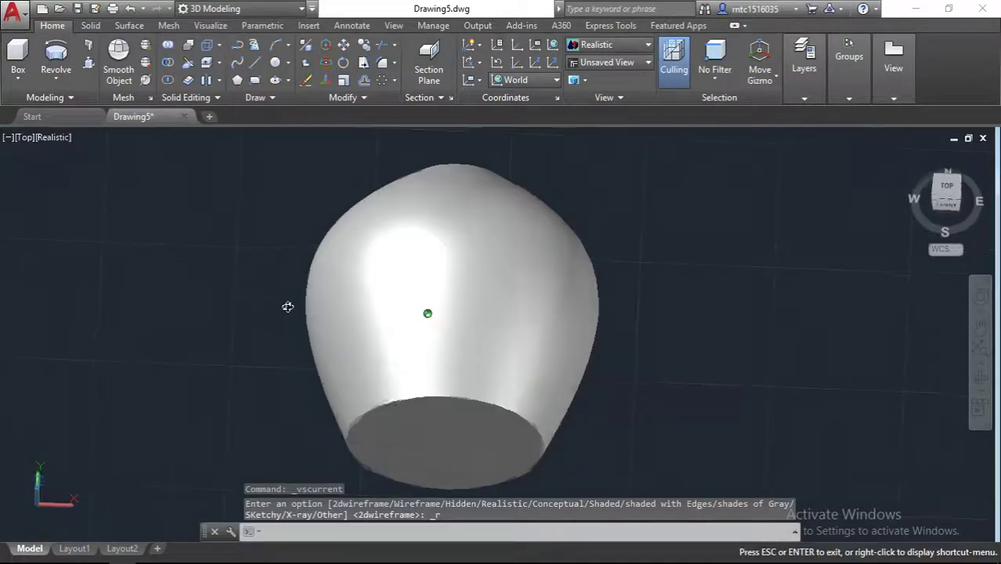
click(90, 25)
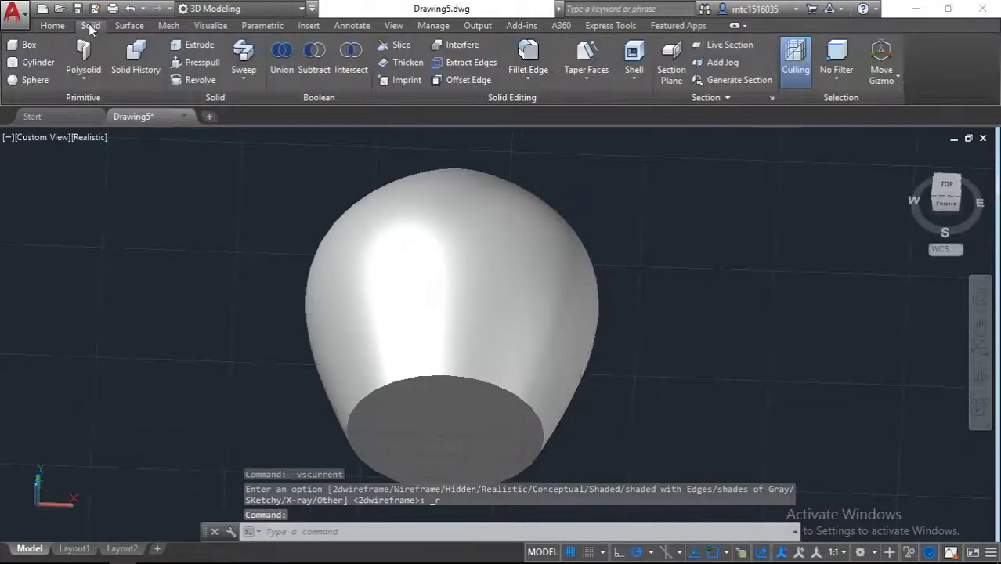
click(639, 52)
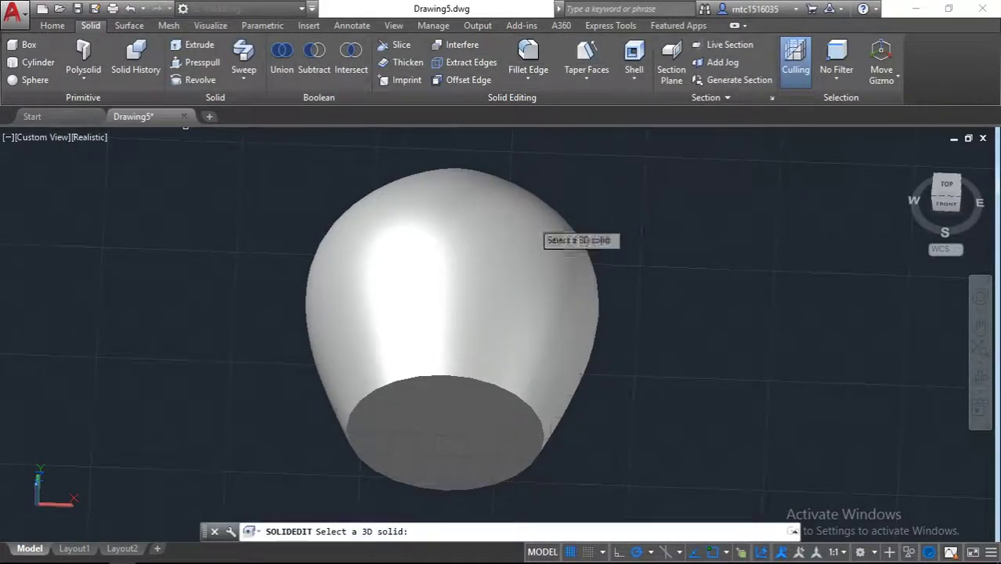
click(473, 320)
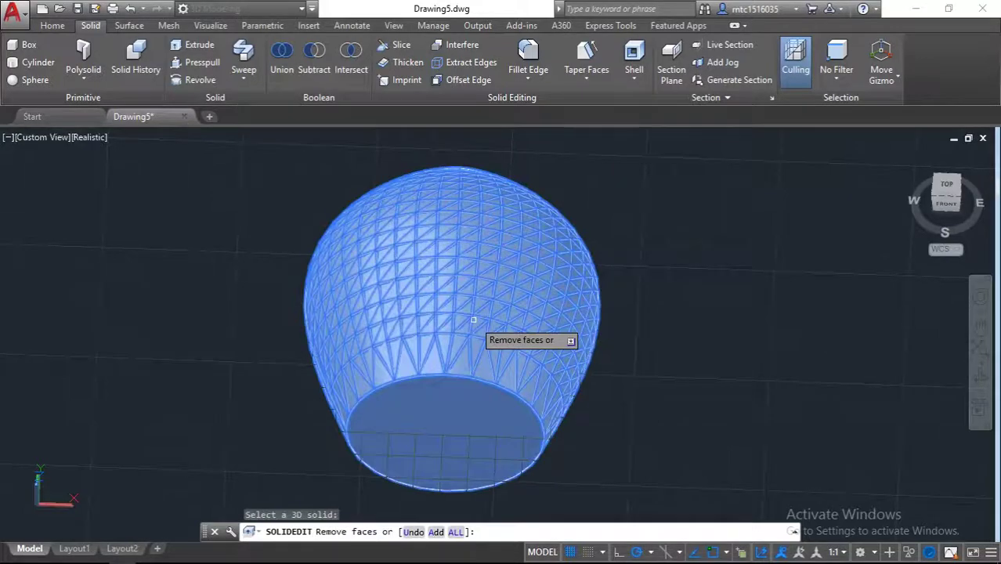
click(450, 416)
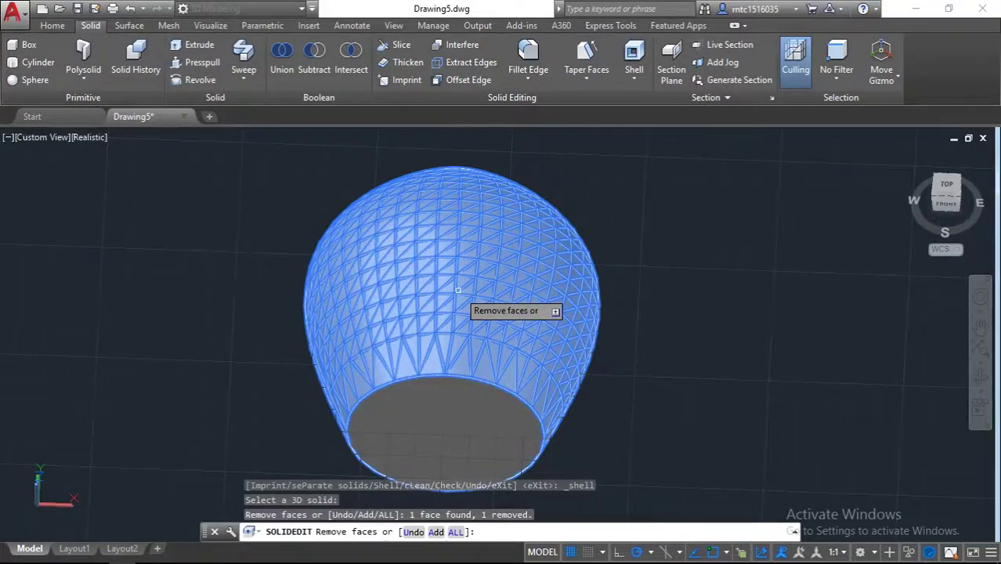
shift+middle_drag(458, 291, 436, 384)
mouse_move(513, 249)
shift+middle_down()
mouse_move(660, 131)
mouse_move(436, 363)
mouse_move(481, 286)
mouse_move(525, 300)
mouse_move(455, 320)
shift+middle_up()
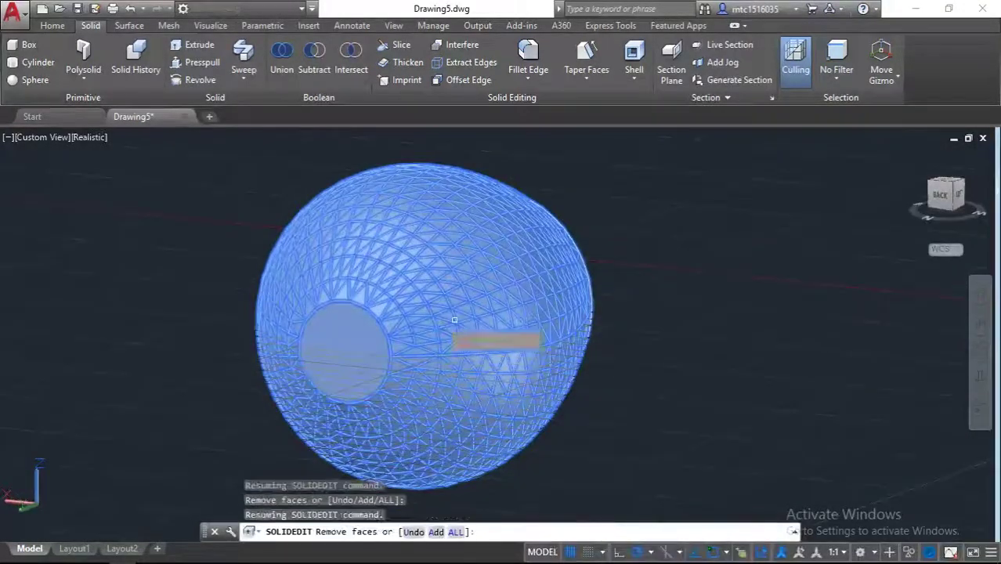
click(350, 325)
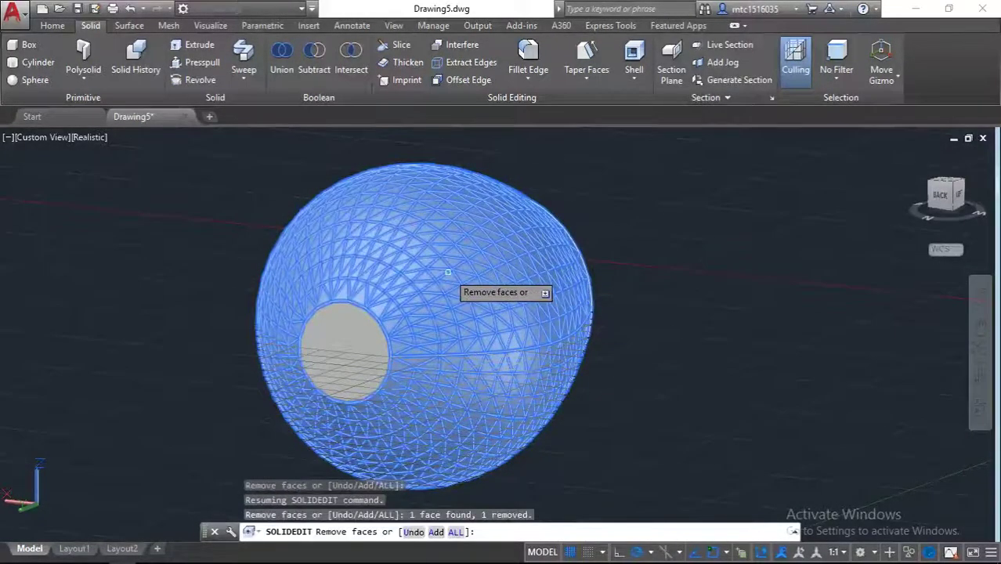
key(Return)
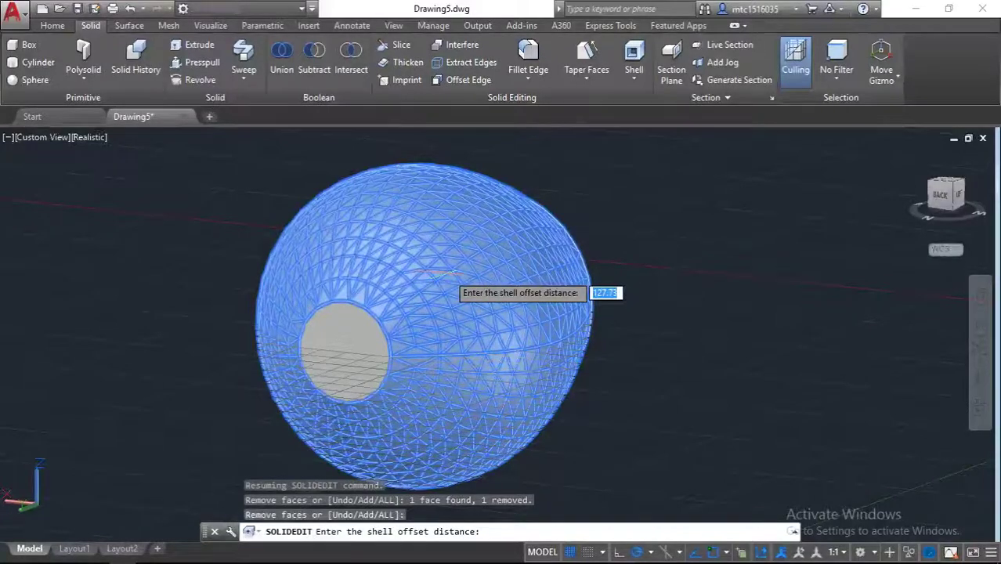
text(2)
key(Return)
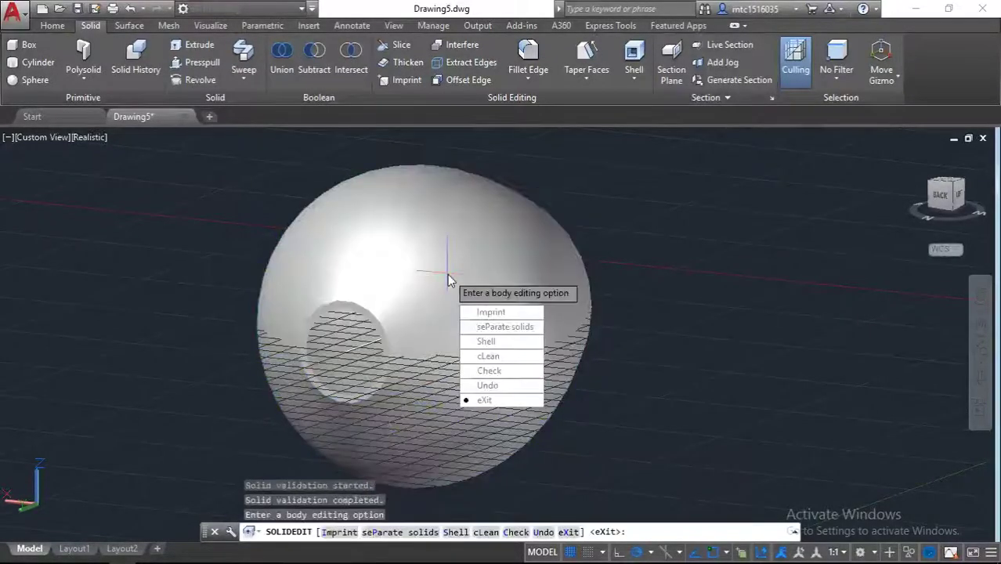
key(Return)
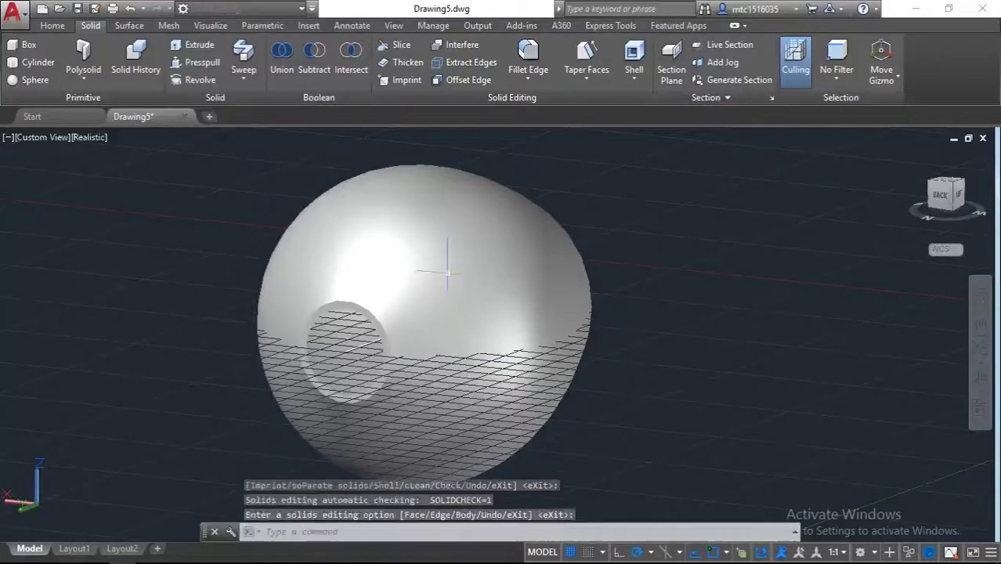
Orbit the shelled lampshade to inspect its hollow interior from above.
shift+middle_drag(448, 273, 189, 271)
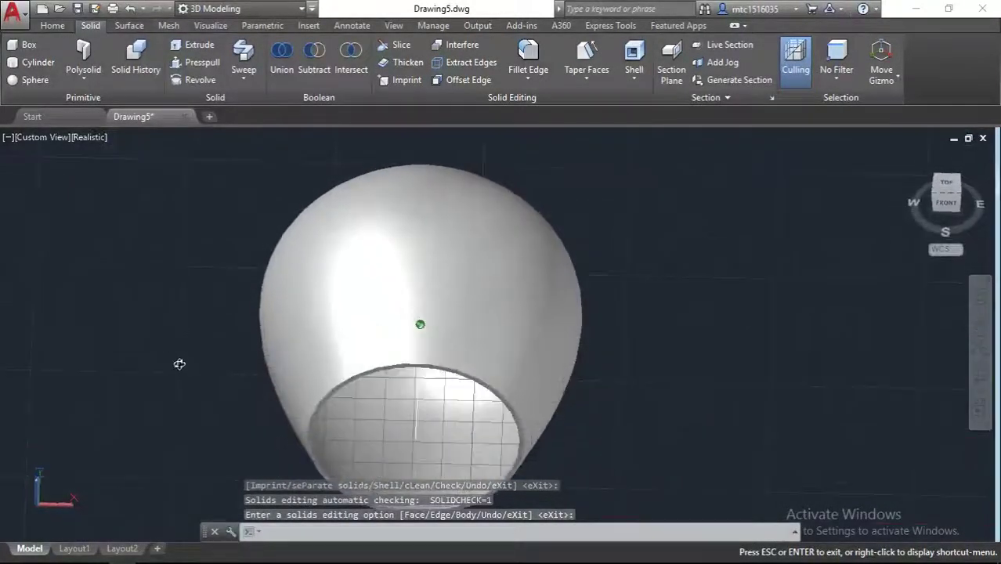
key(Escape)
mouse_move(189, 271)
shift+middle_down()
mouse_move(223, 294)
mouse_move(159, 187)
mouse_move(201, 201)
mouse_move(208, 165)
mouse_move(198, 234)
mouse_move(213, 296)
mouse_move(188, 346)
shift+middle_up()
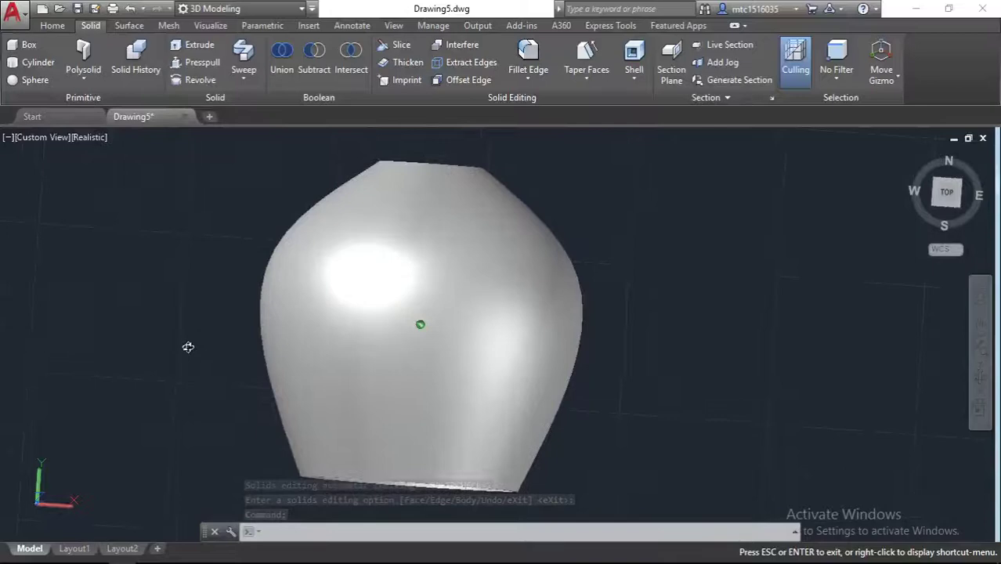
key(Escape)
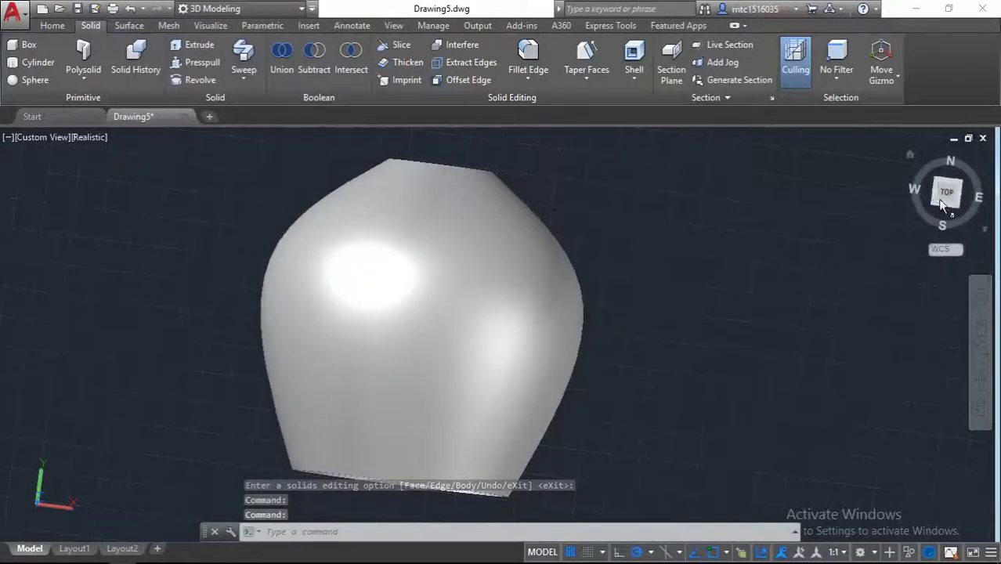
Show the shelled lampshade from the Top view in 2D Wireframe, fitted to the profile.
click(948, 193)
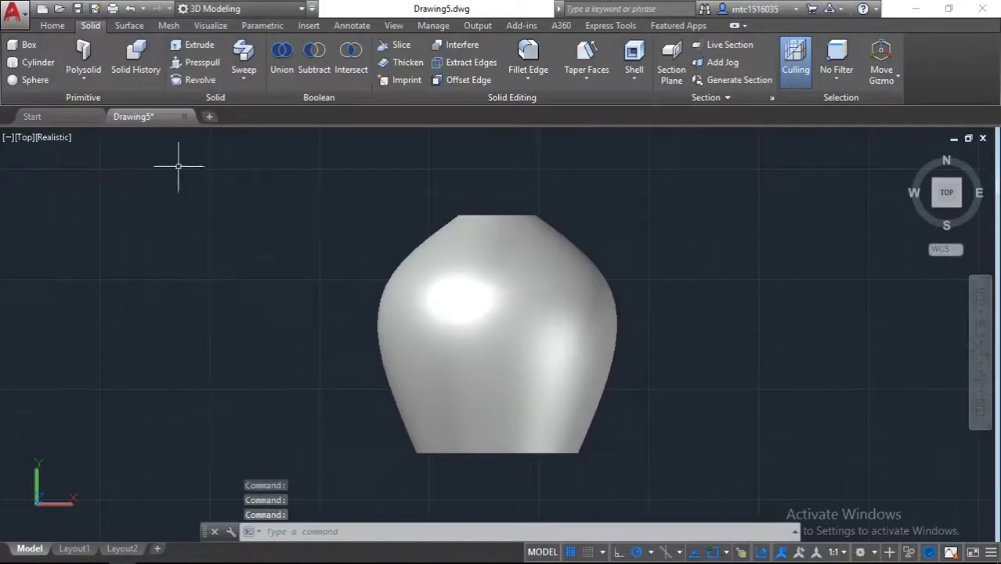
click(45, 138)
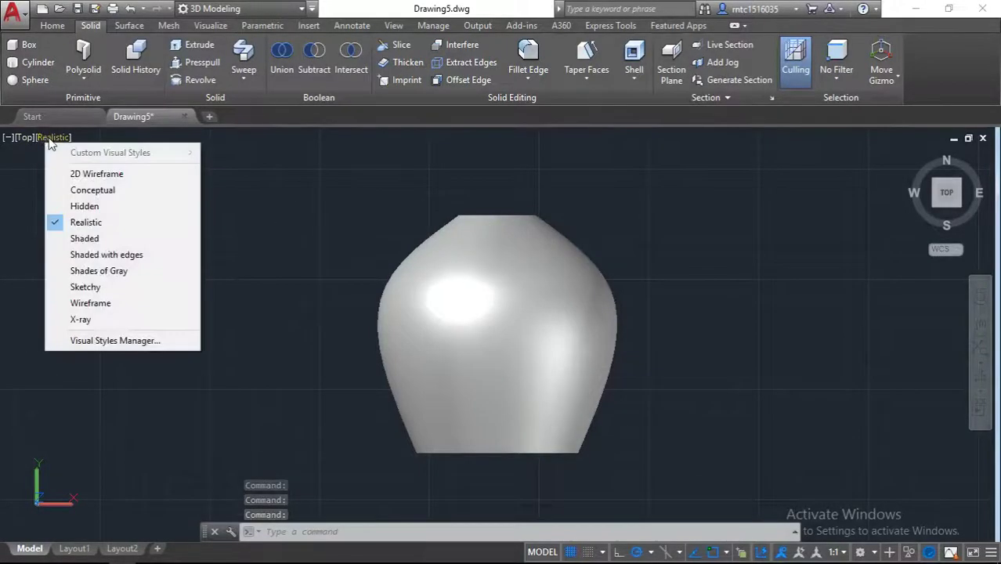
click(84, 175)
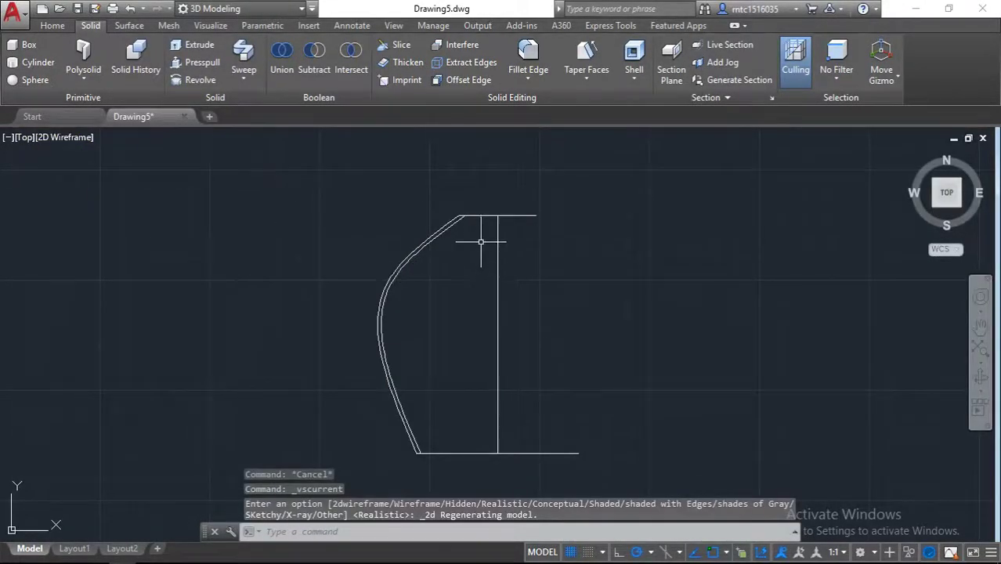
scroll(480, 239, up, 1)
scroll(484, 231, down, 1)
scroll(487, 228, up, 2)
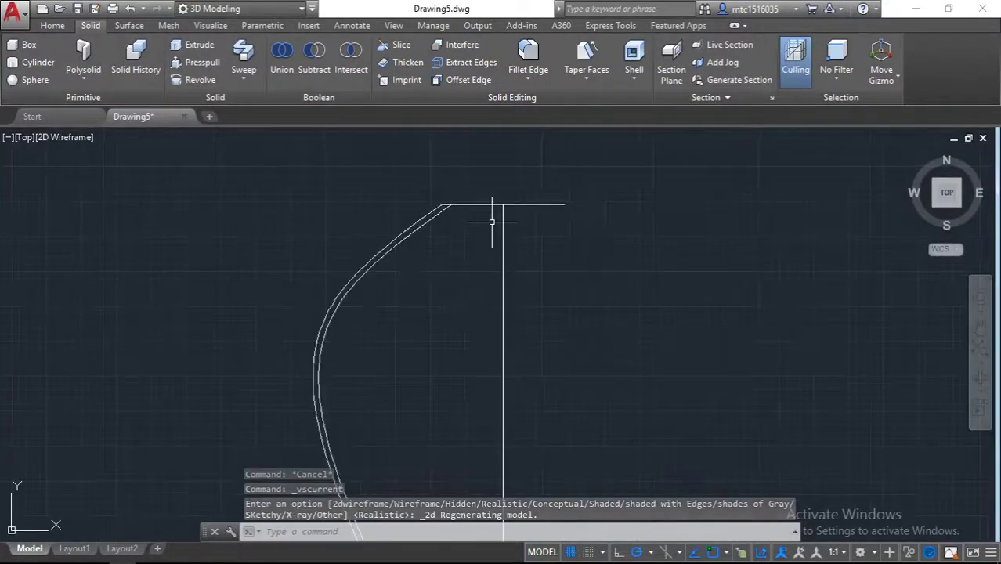
middle_drag(491, 222, 444, 156)
scroll(443, 146, down, 2)
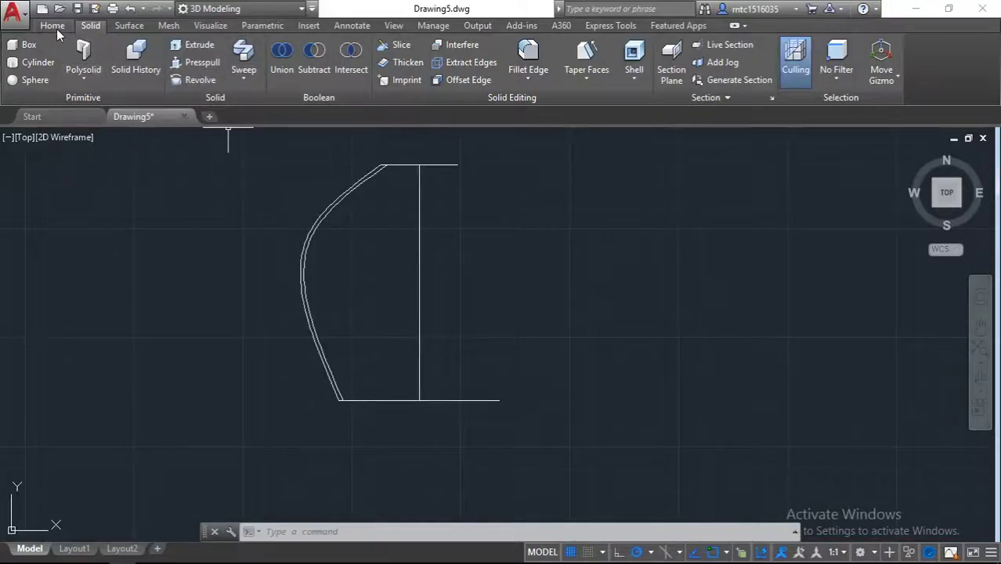
With object snap off, draw a diagonal line from the curve's top to just below the base.
click(53, 25)
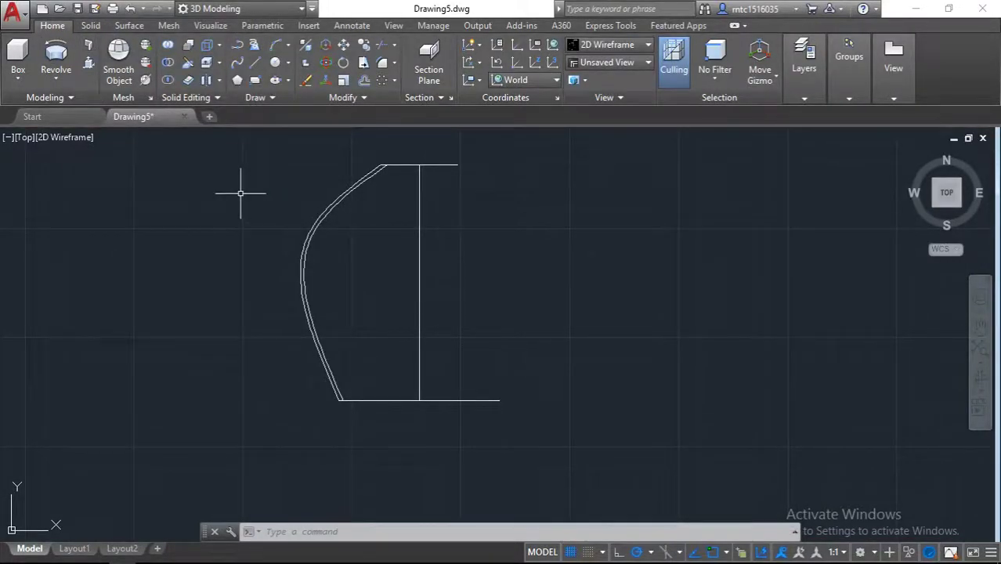
text(L)
key(Return)
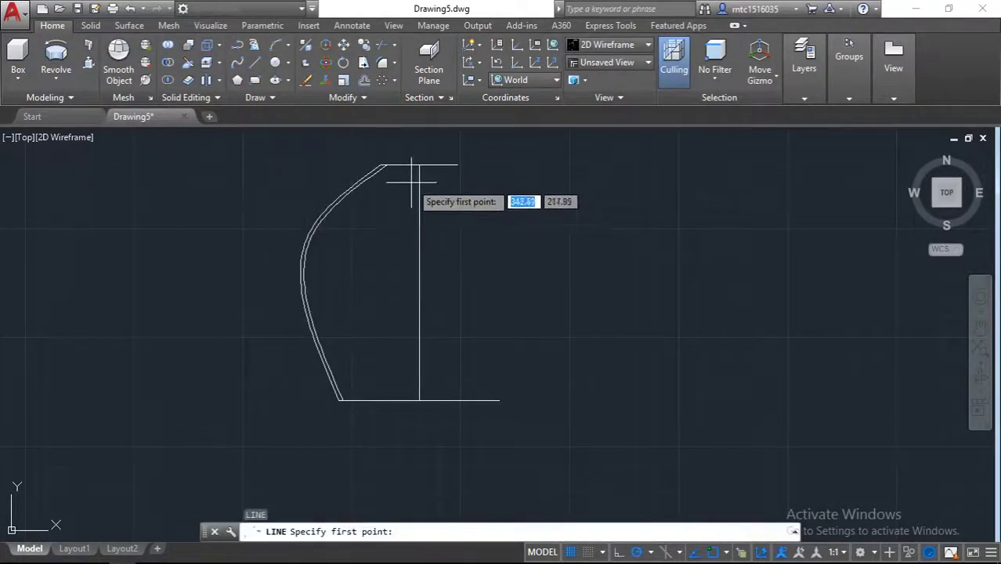
click(714, 553)
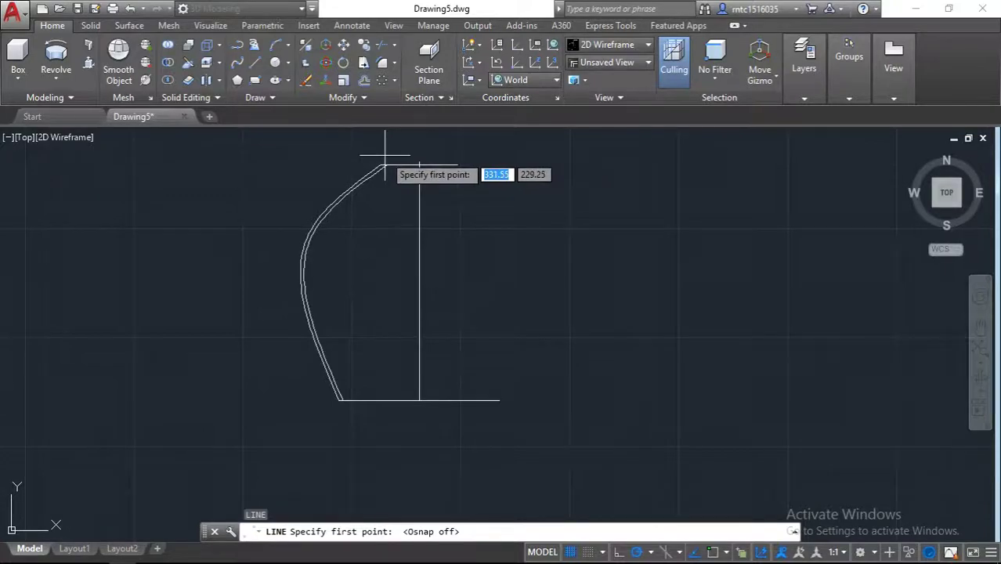
click(389, 156)
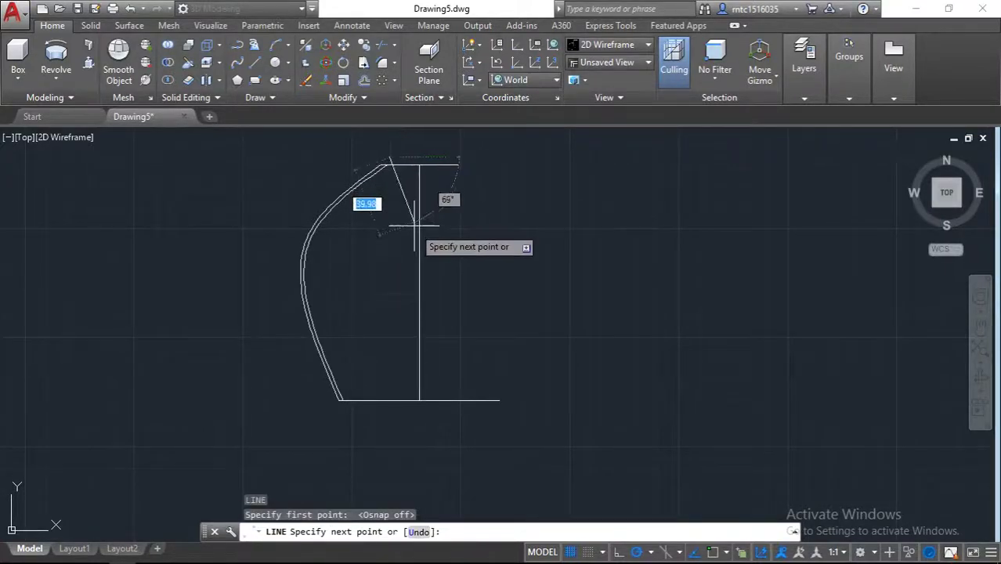
click(485, 422)
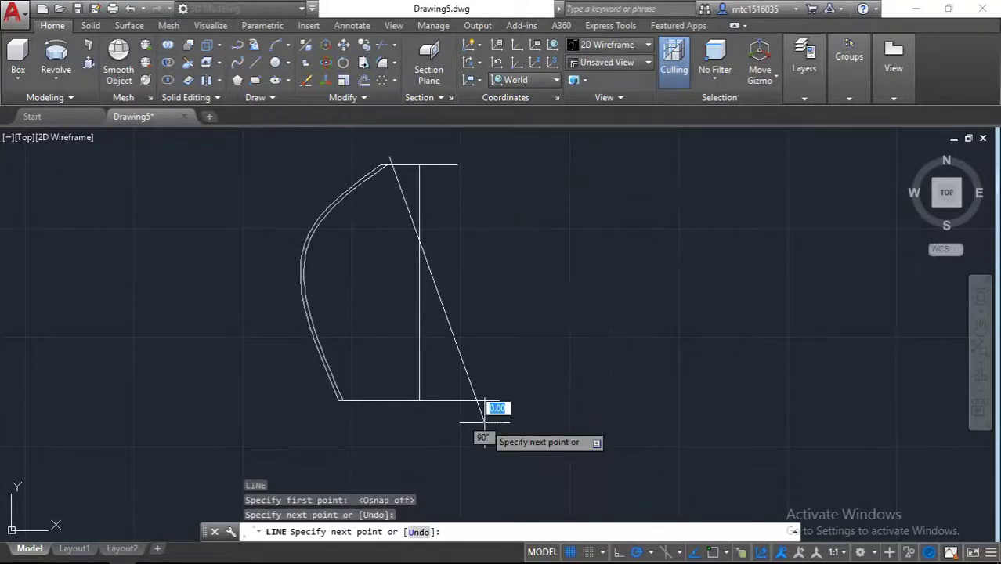
key(Escape)
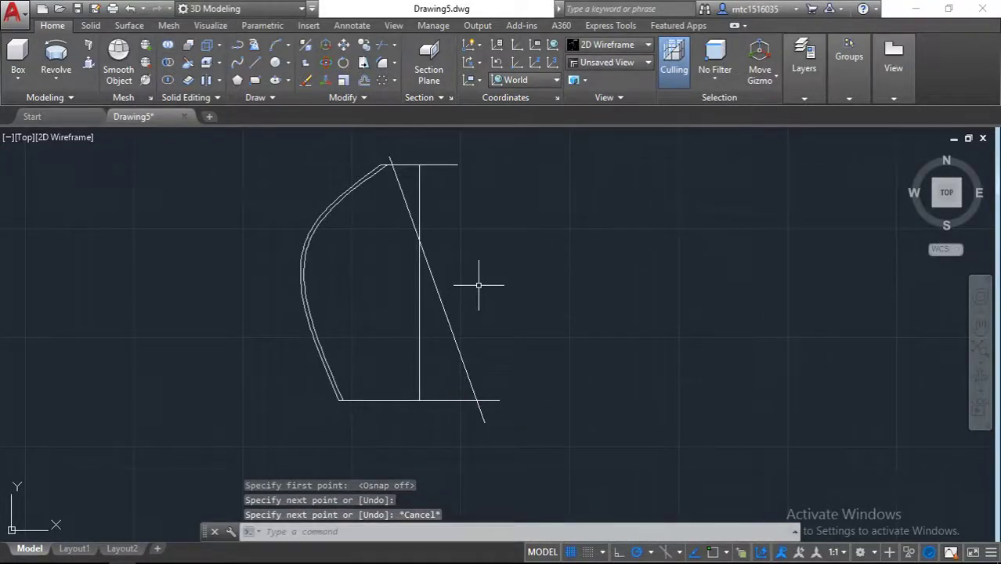
text(l)
Begin an OFFSET to make a parallel copy of the diagonal line.
key(Return)
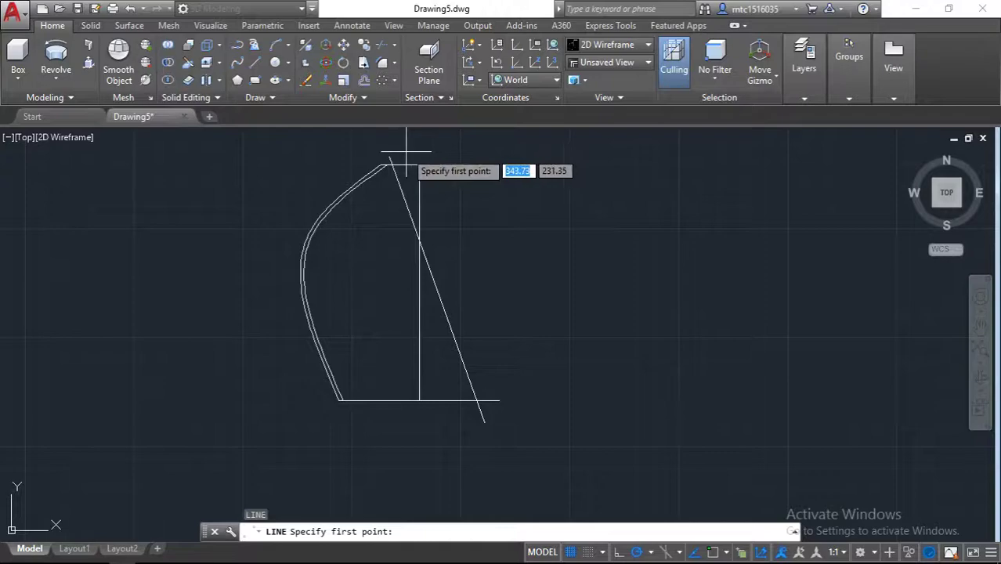
key(Escape)
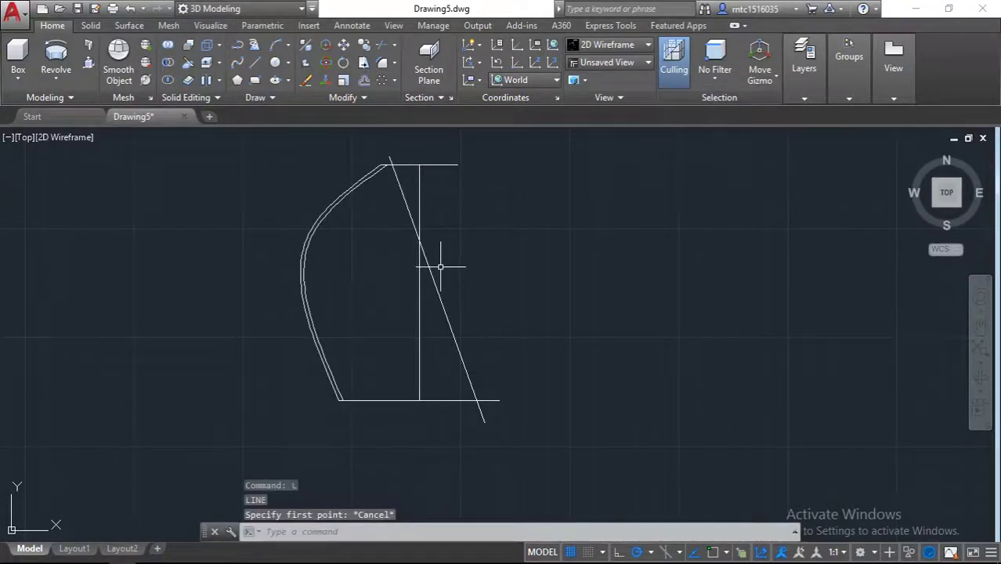
text(o)
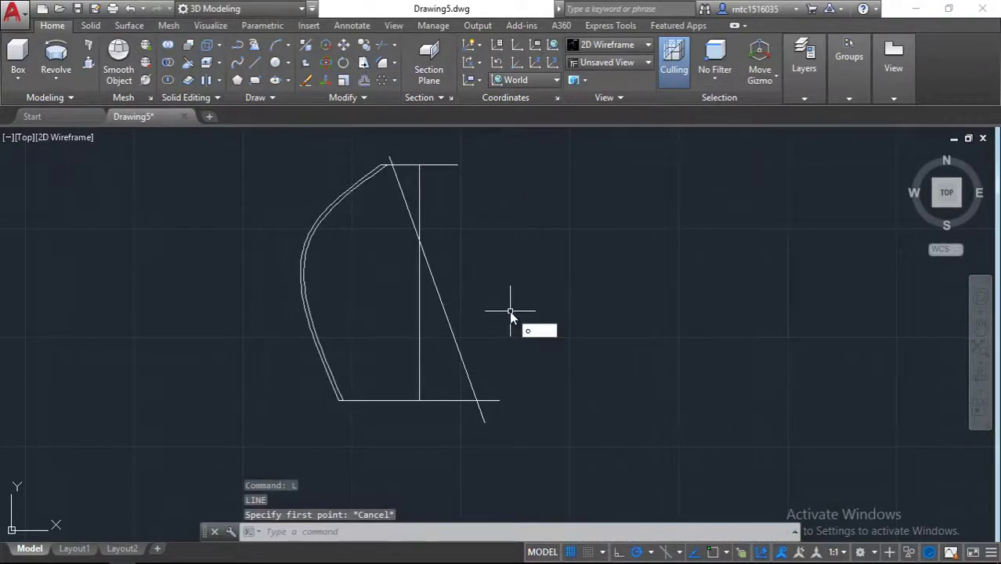
key(Return)
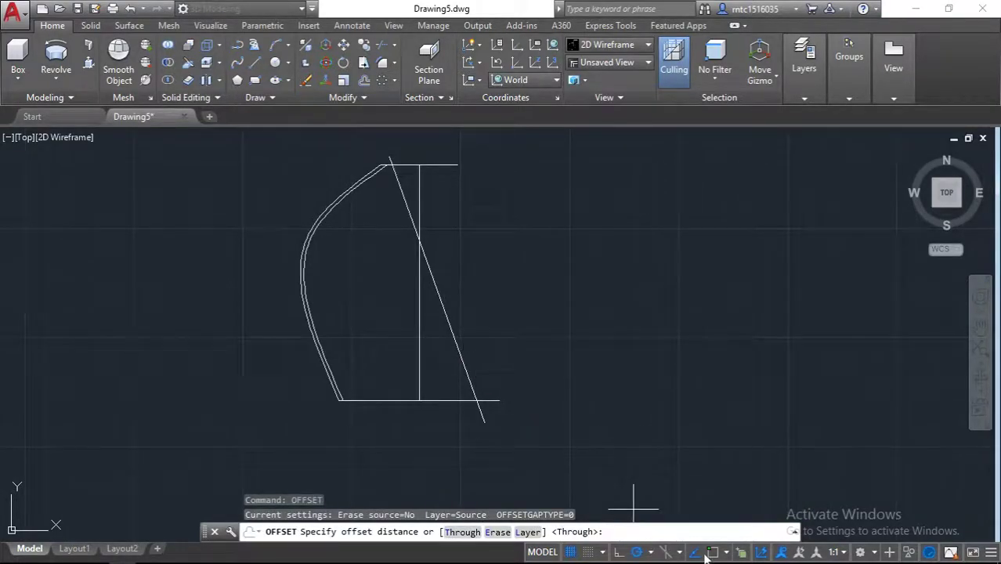
Offset the slanted line 7 units to its right as a parallel copy.
click(484, 421)
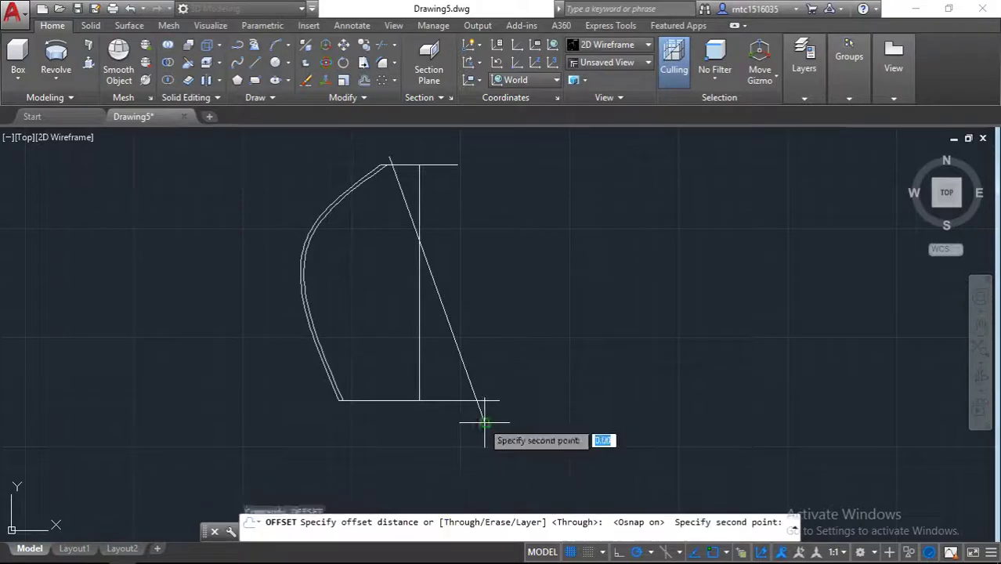
click(391, 159)
click(435, 285)
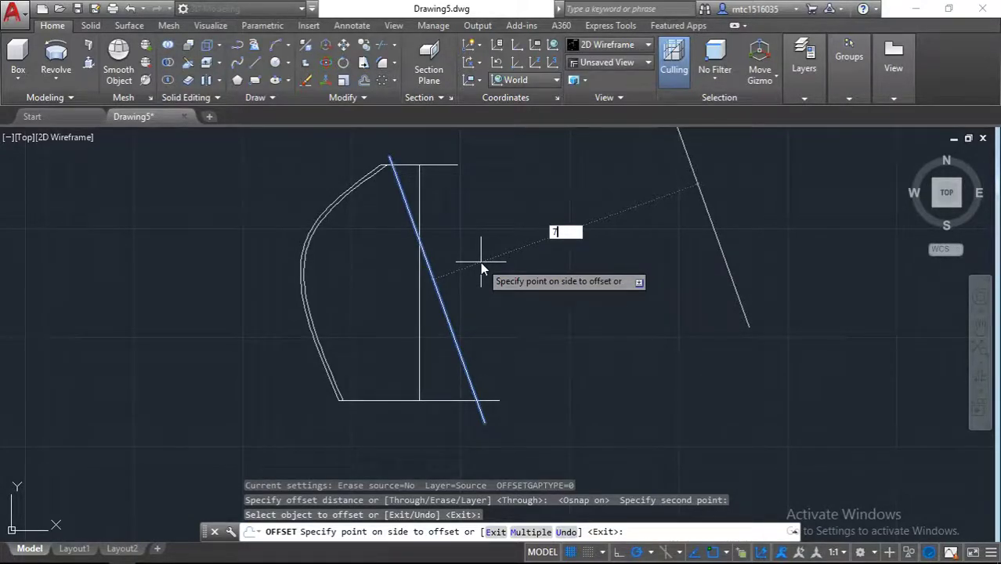
text(7)
key(Return)
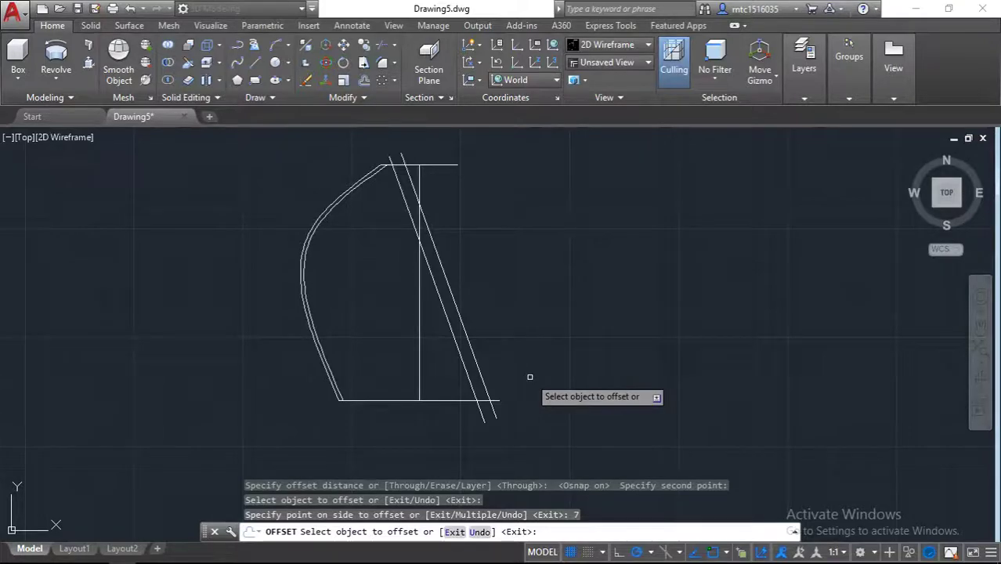
key(Escape)
Draw a short line capping the bottom ends of the two slanted lines.
text(l)
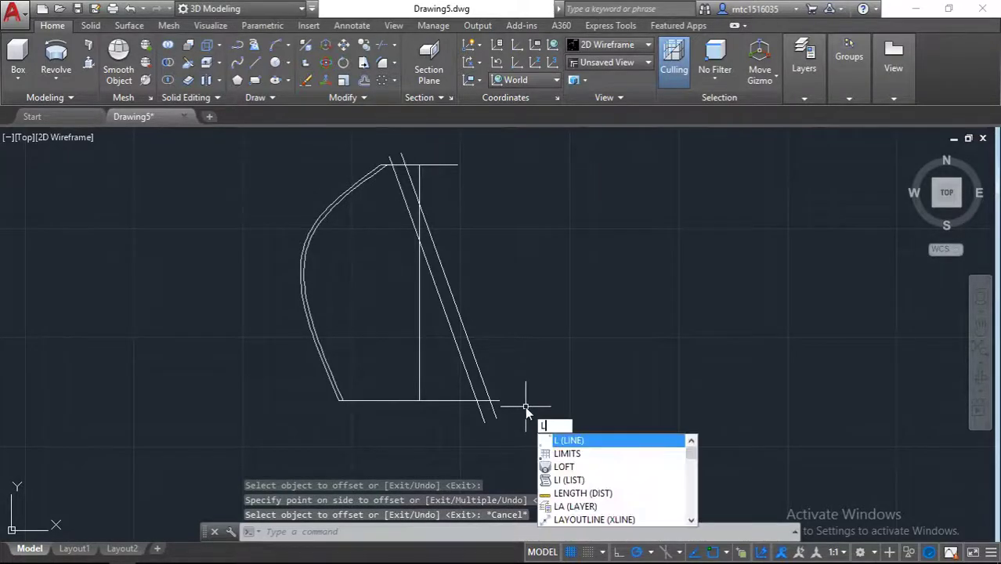
key(Return)
click(493, 419)
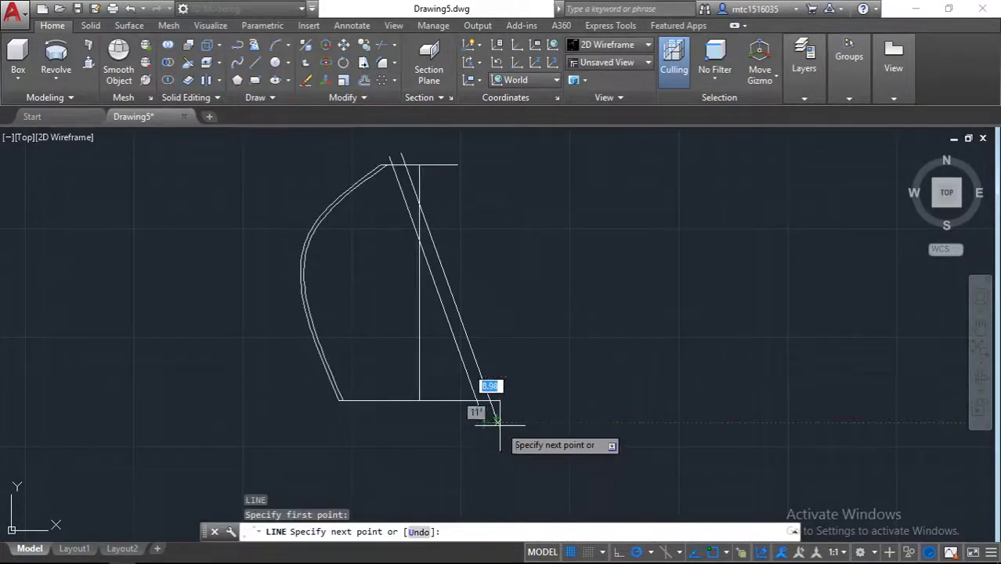
click(487, 421)
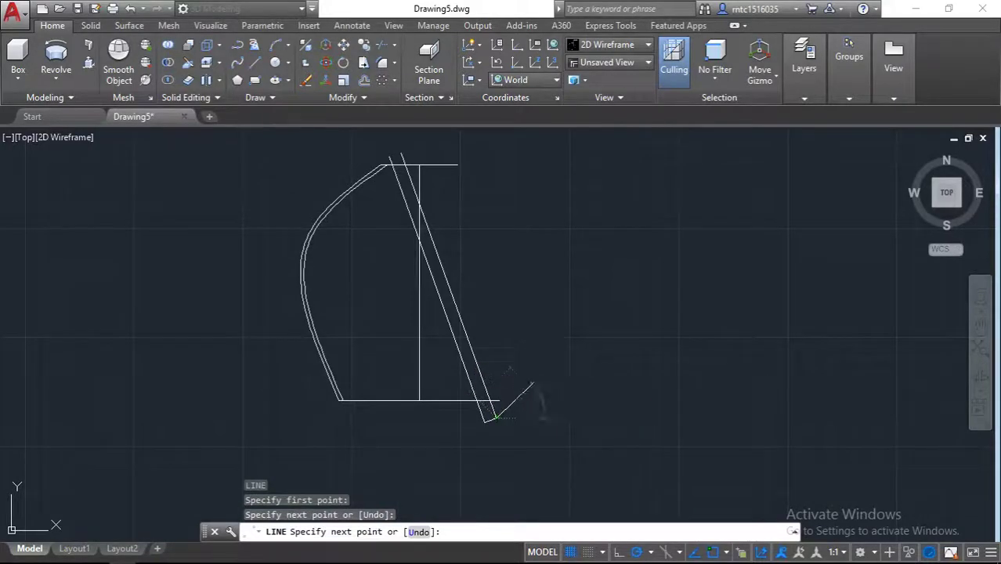
key(Escape)
Draw a short line capping the top ends of the two slanted lines.
key(Return)
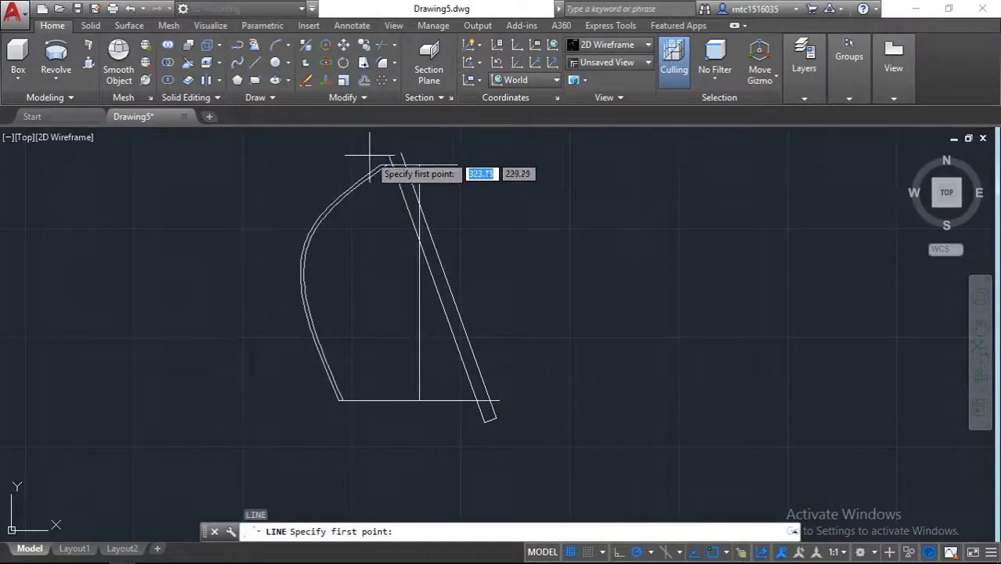
click(390, 158)
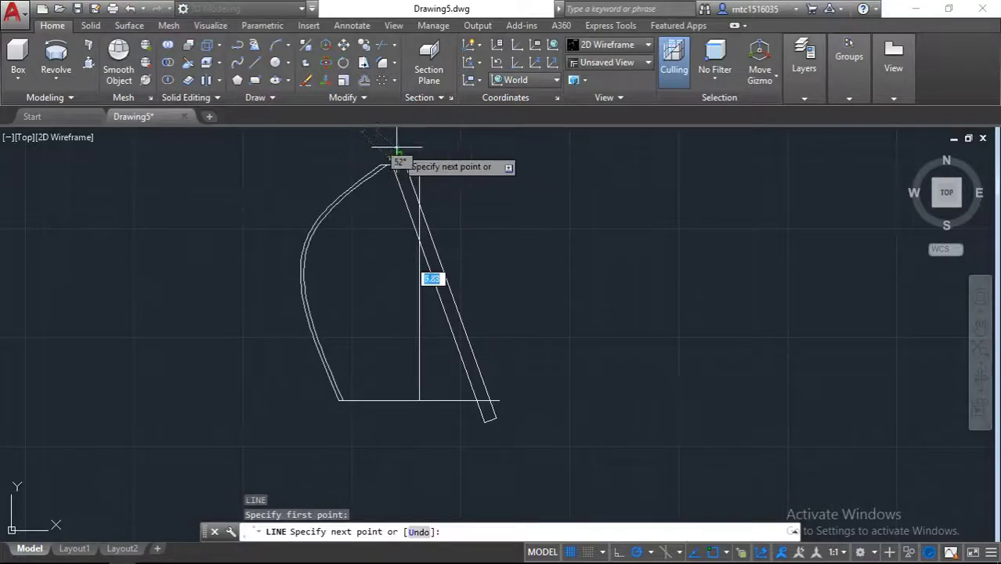
click(401, 156)
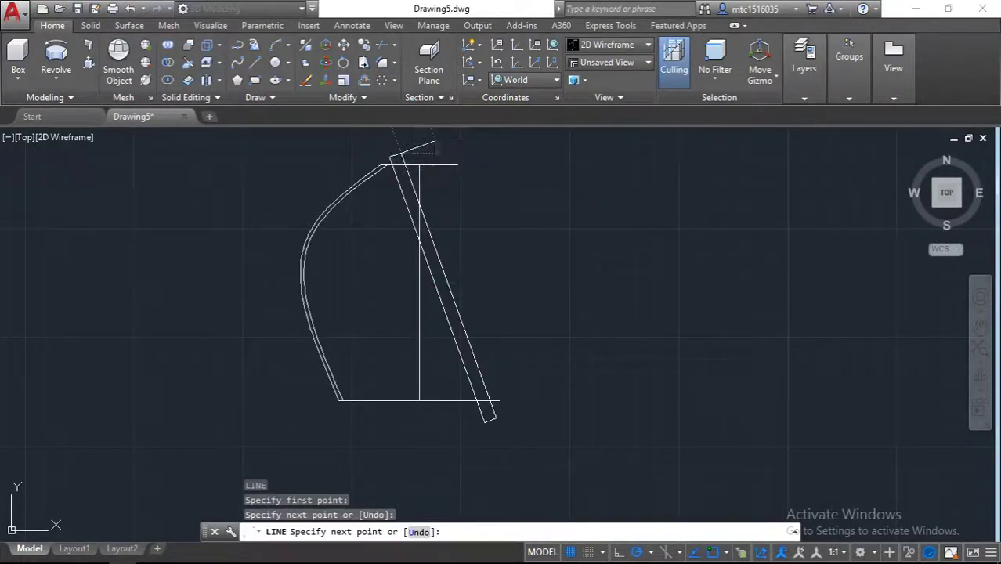
key(Escape)
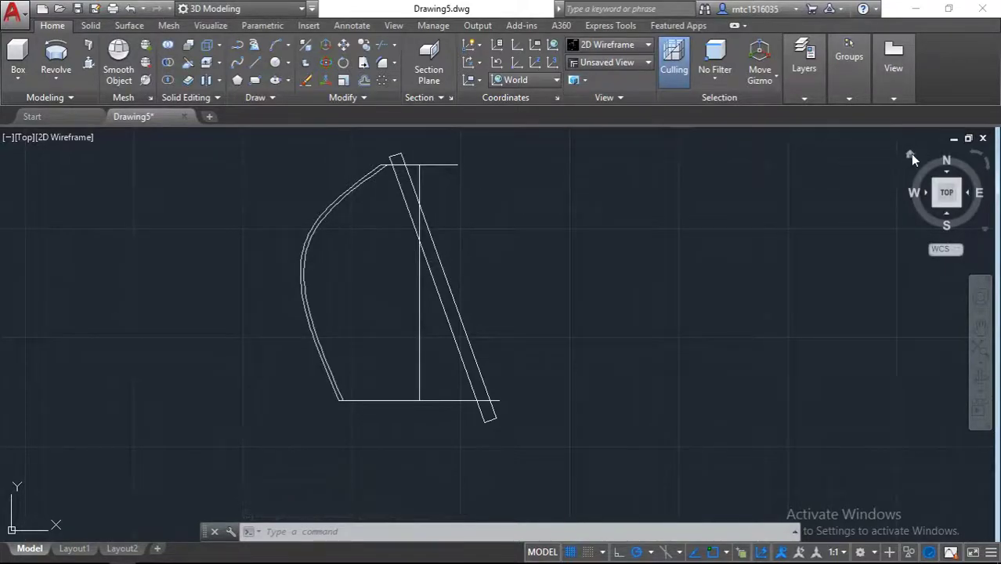
Switch to an isometric 3D view of the strip using the ViewCube.
click(910, 154)
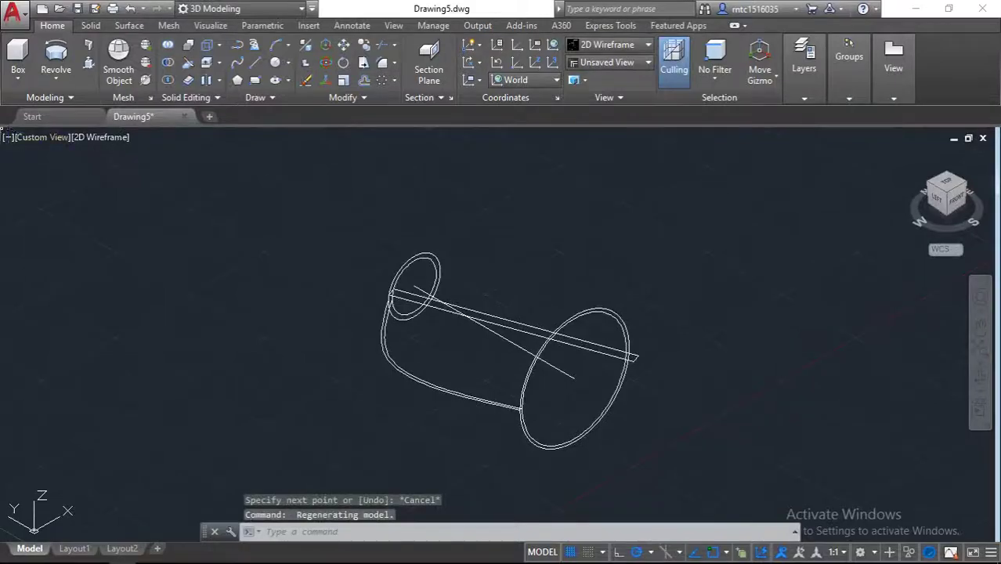
click(89, 137)
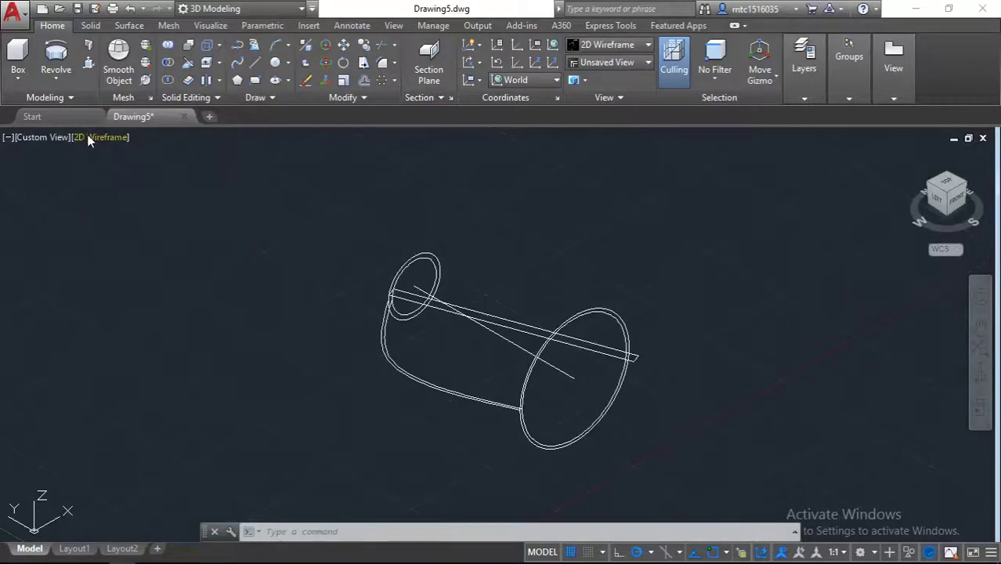
click(319, 157)
key(Escape)
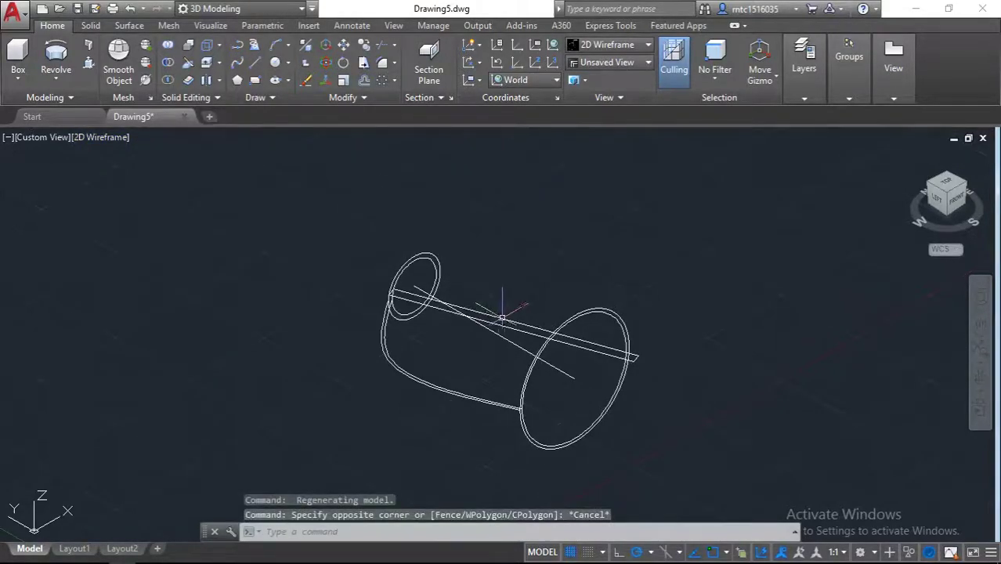
scroll(502, 318, down, 3)
scroll(503, 317, up, 5)
scroll(502, 318, up, 3)
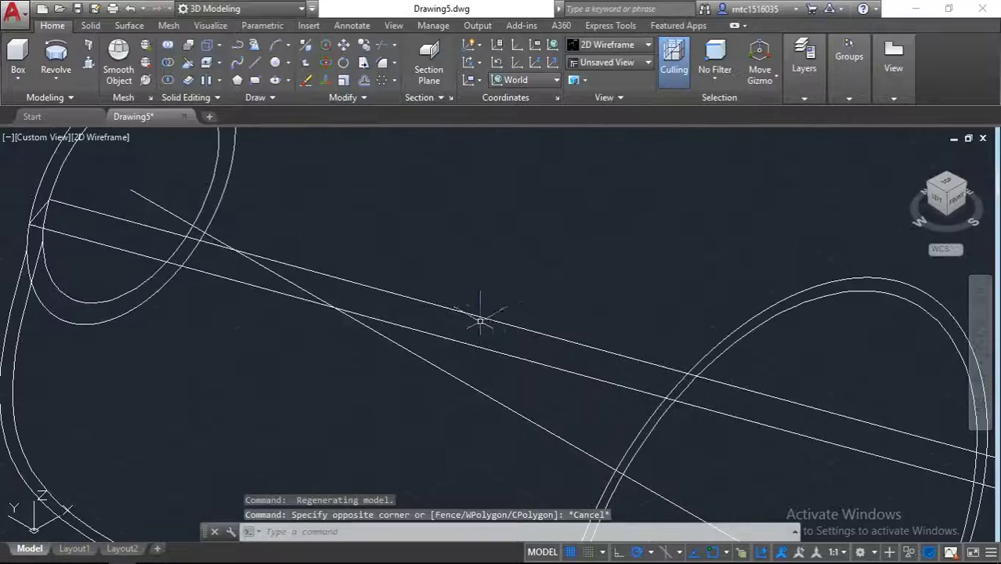
Select the strip's four lines and join them into a single polyline.
click(474, 317)
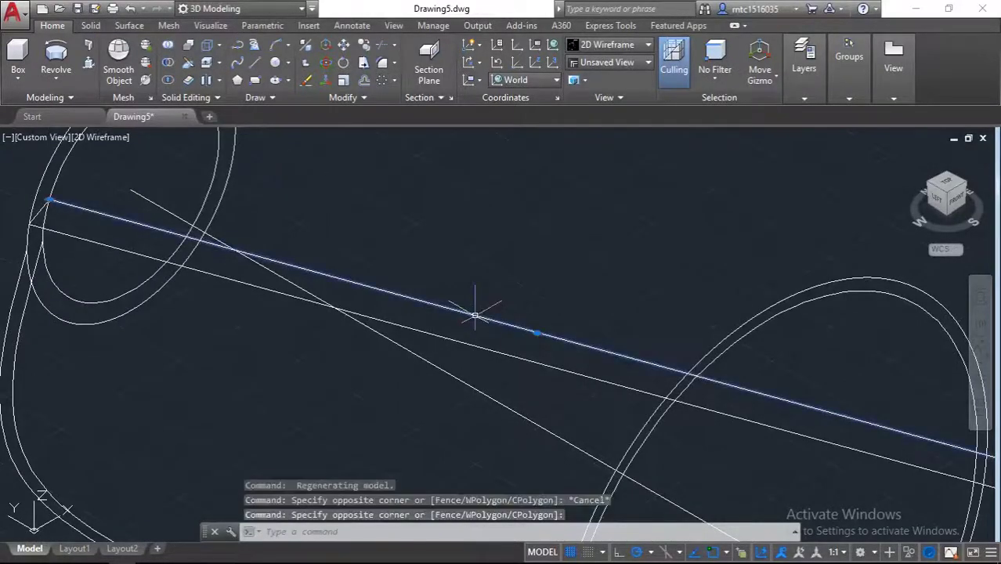
click(474, 342)
click(473, 344)
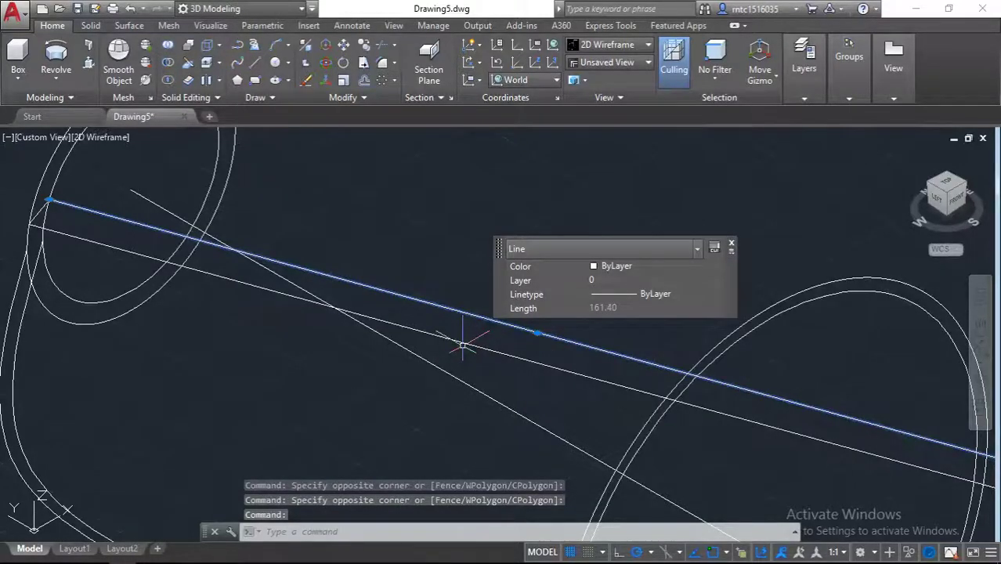
click(465, 343)
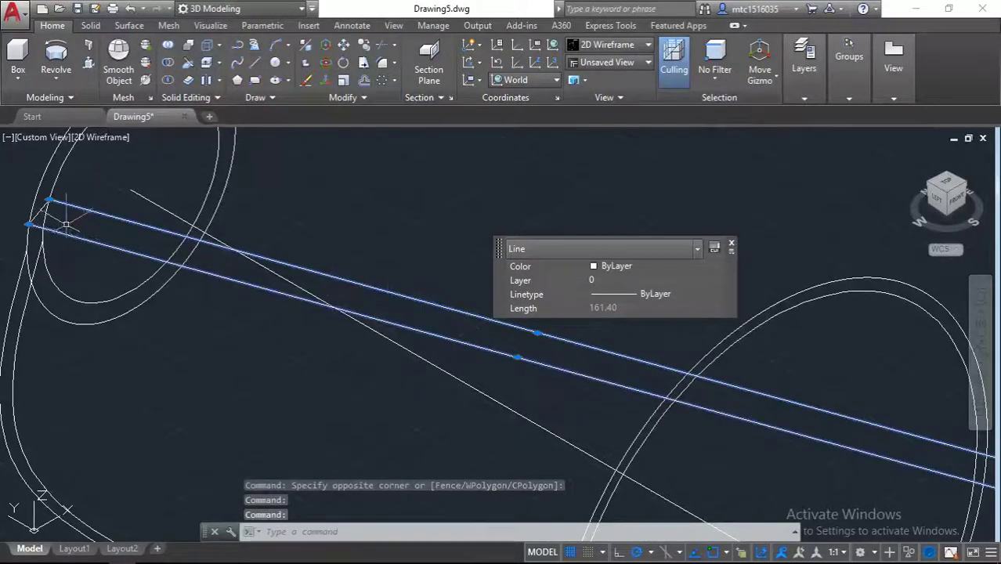
click(47, 204)
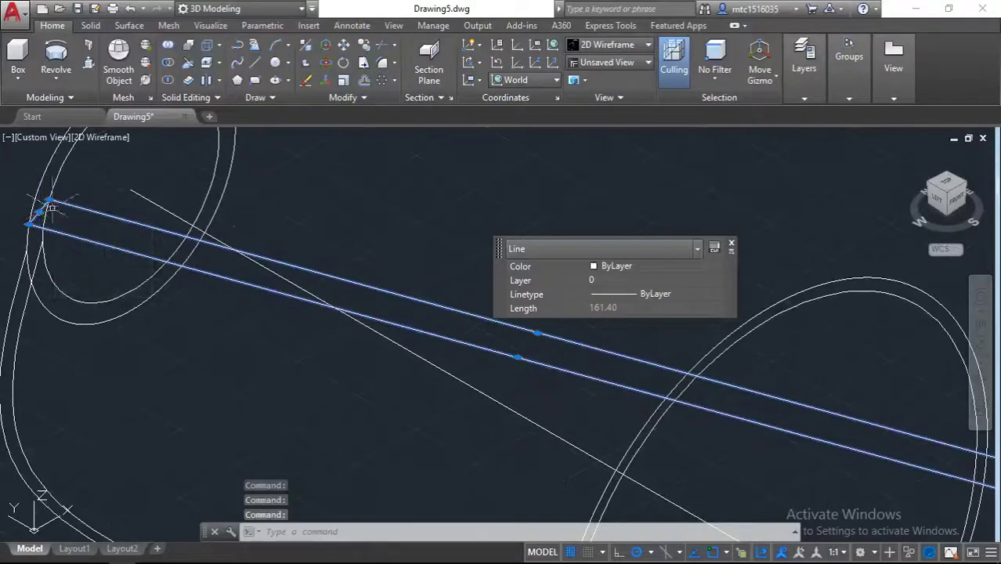
click(731, 247)
middle_drag(519, 273, 56, 241)
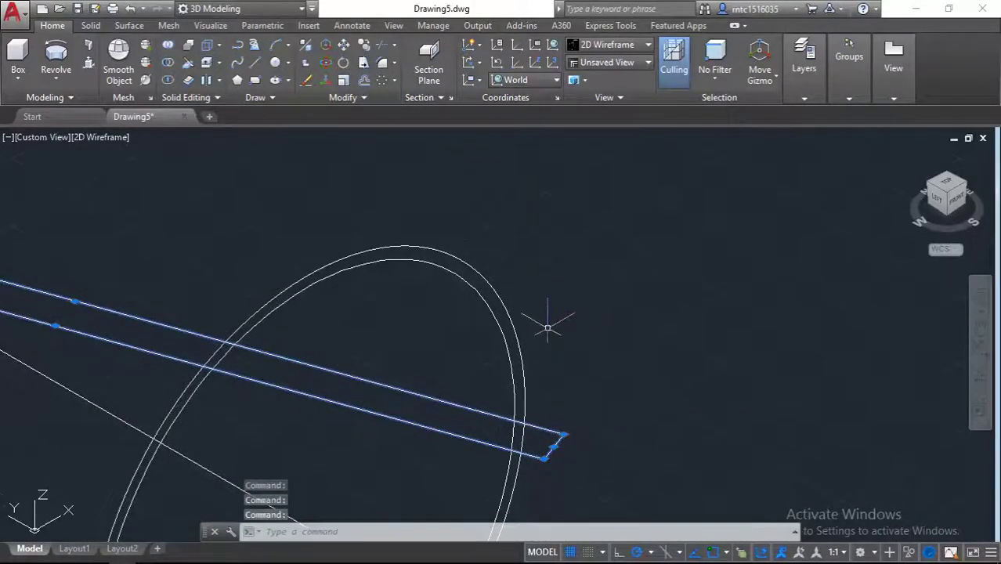
scroll(548, 328, down, 2)
text(J)
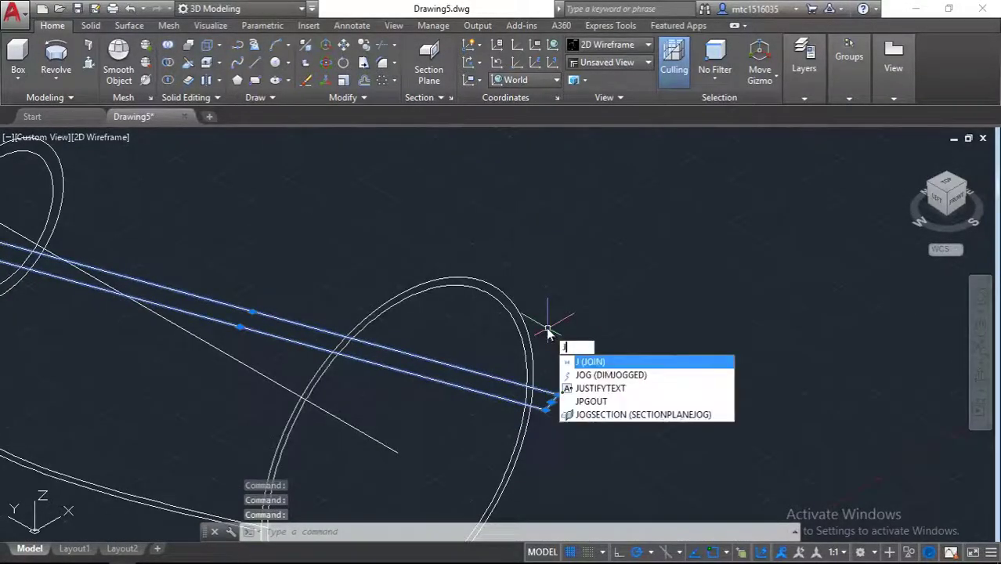
key(Return)
scroll(348, 329, down, 3)
middle_drag(347, 330, 471, 361)
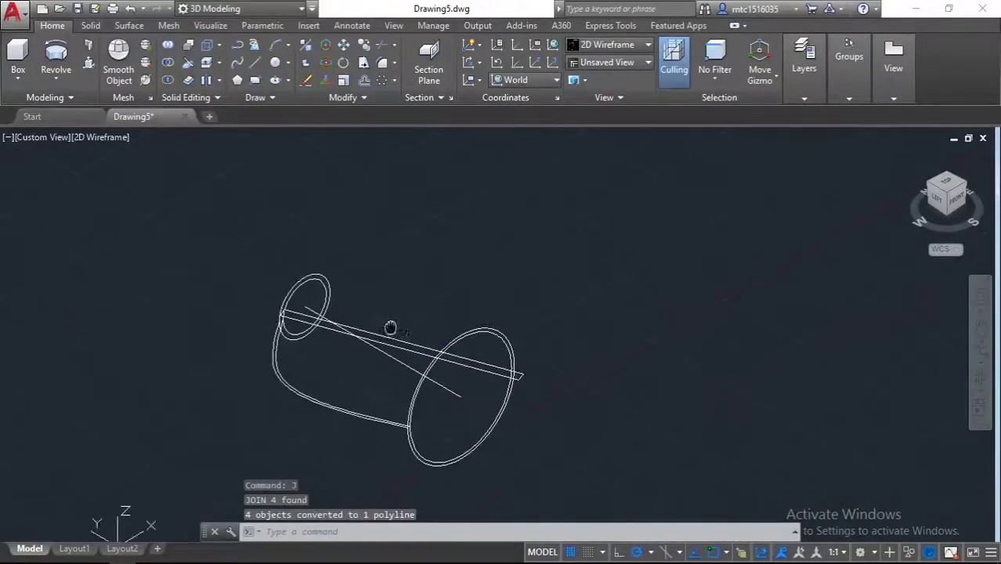
click(89, 63)
Press-pull the strip polyline upward into a thin panel.
click(443, 359)
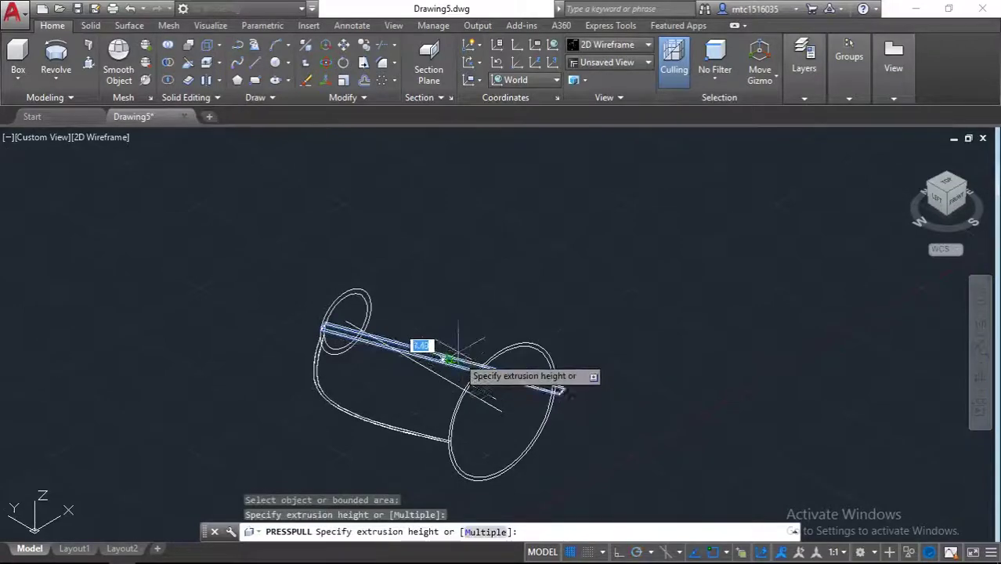
click(483, 243)
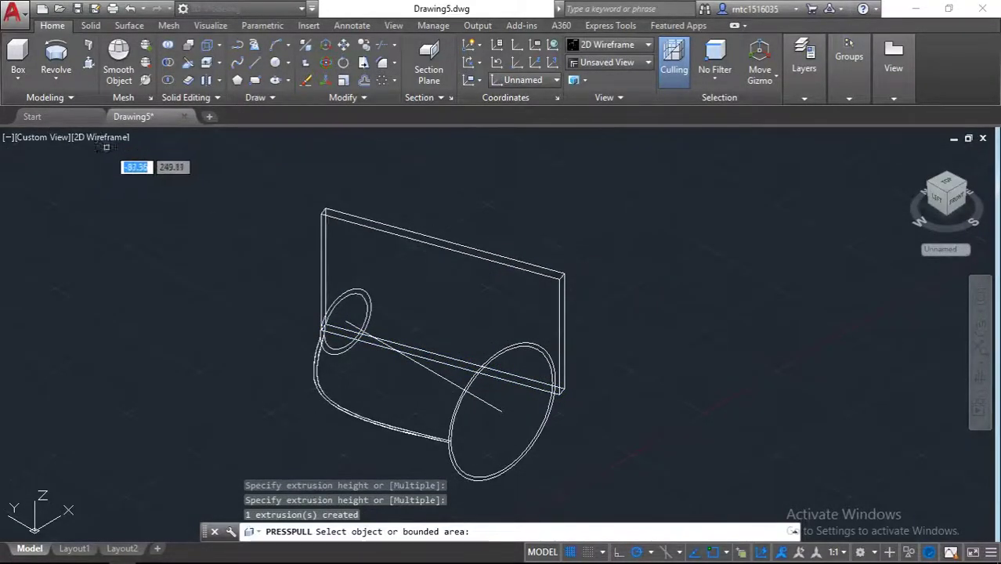
shift+middle_drag(462, 339, 476, 210)
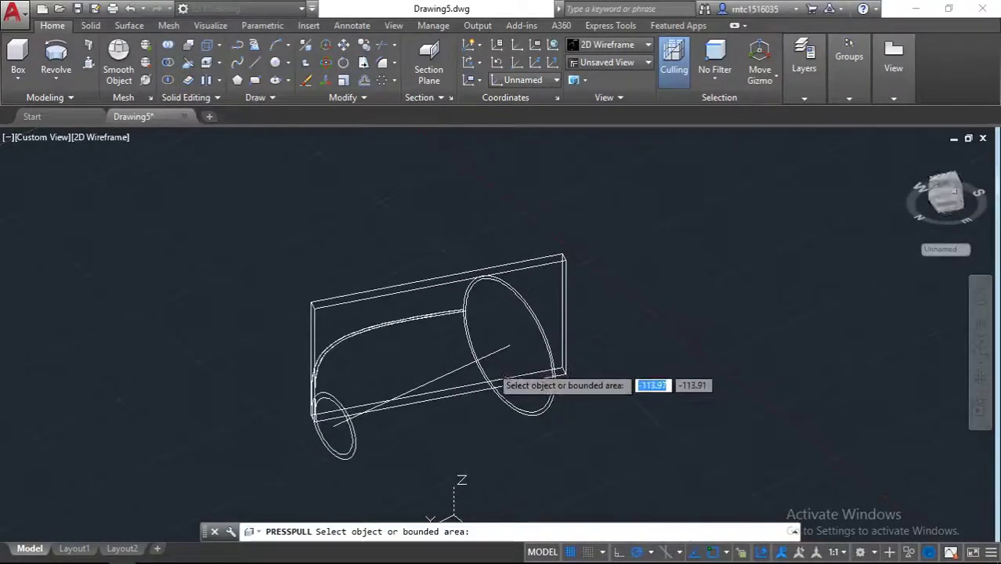
Press-pull a second bounded region near the panel's bottom edge.
click(523, 378)
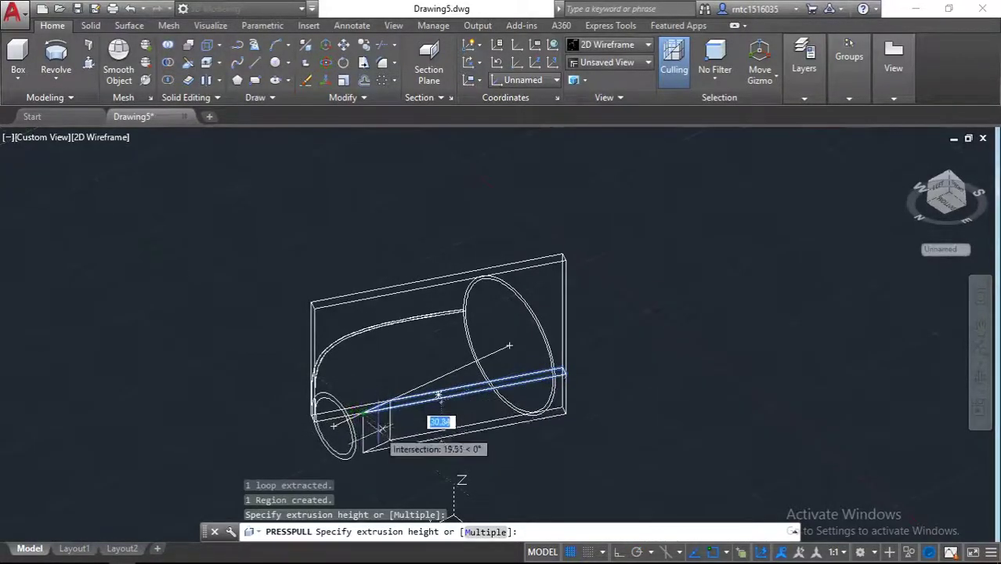
scroll(435, 401, down, 2)
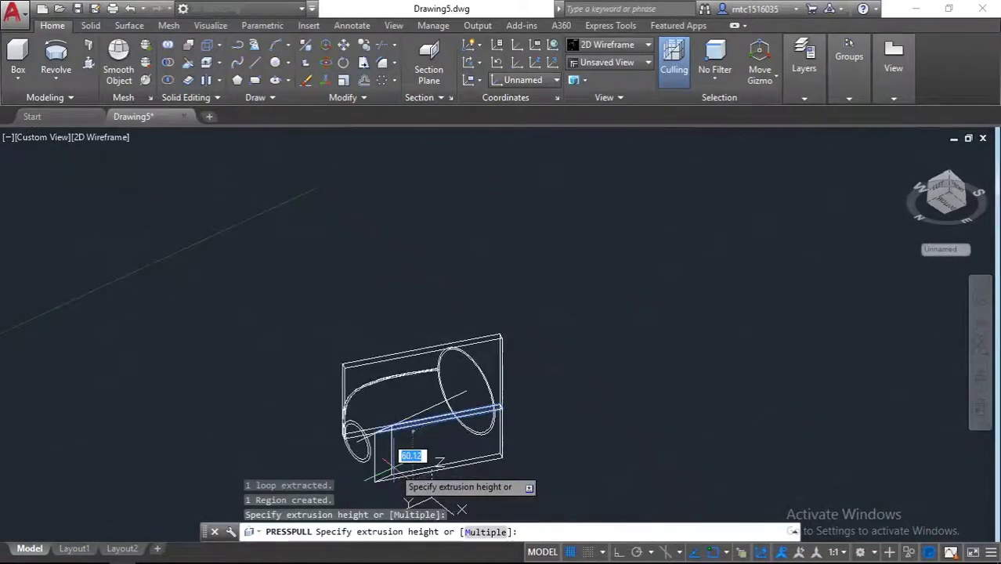
click(401, 451)
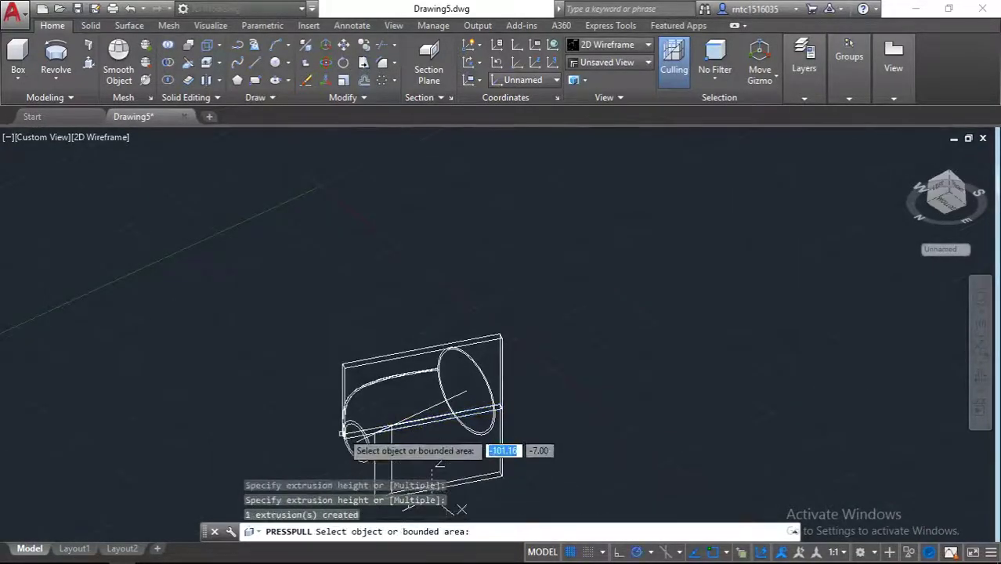
scroll(375, 439, down, 2)
scroll(374, 440, up, 5)
scroll(360, 427, up, 3)
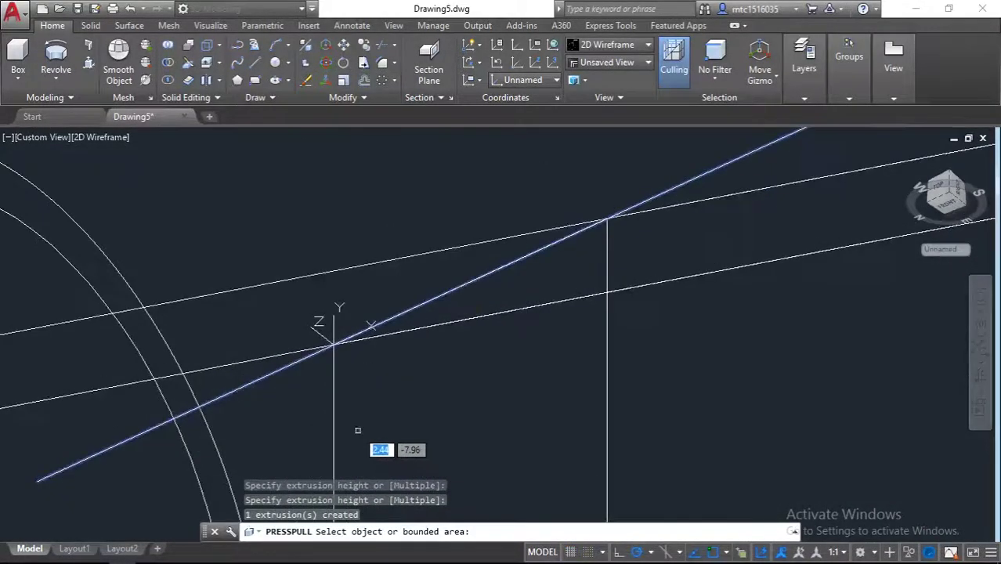
Press-pull a third bounded area and end the press-pull command.
click(213, 323)
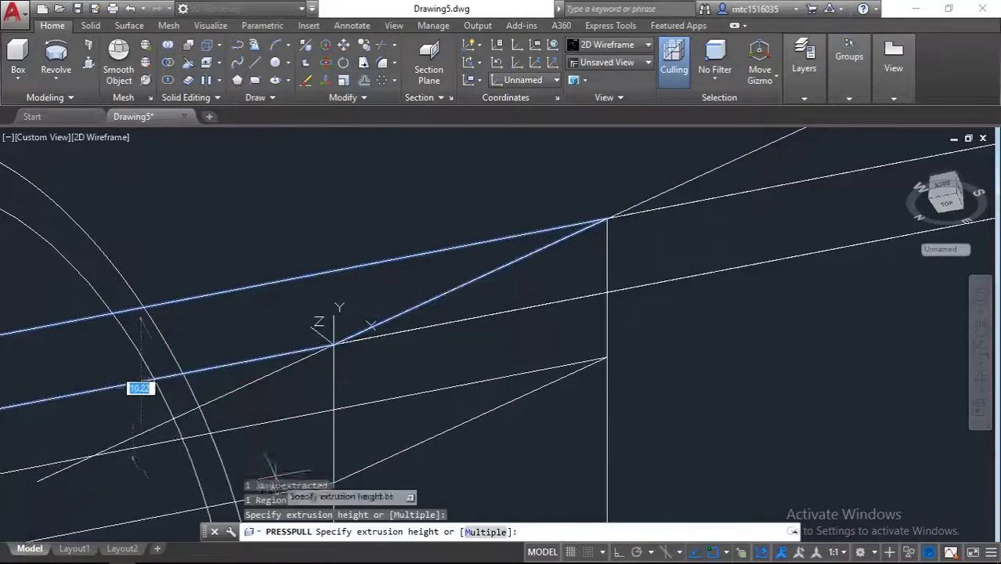
scroll(370, 316, down, 4)
middle_drag(344, 329, 370, 316)
scroll(370, 316, down, 1)
scroll(345, 334, down, 2)
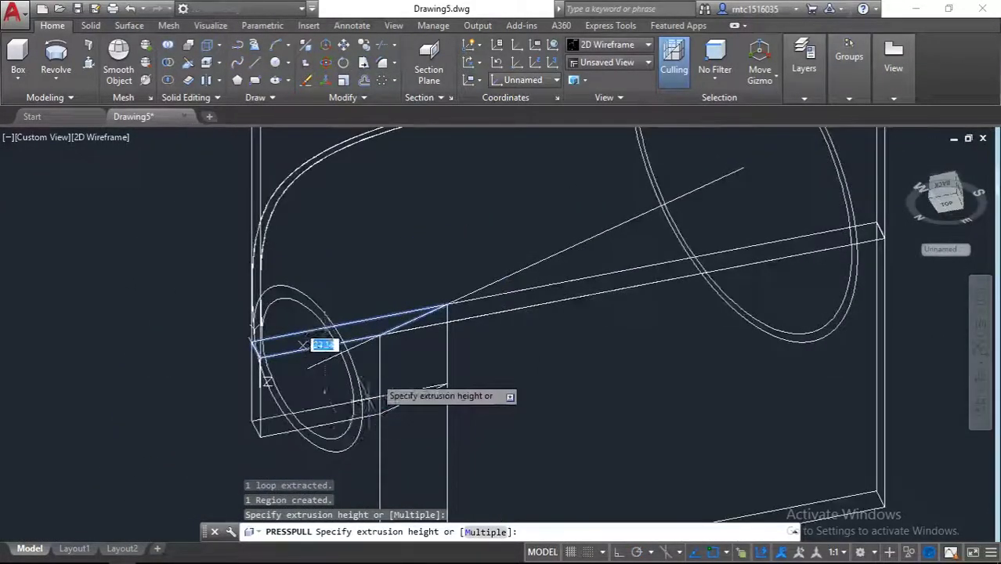
scroll(335, 349, down, 2)
middle_drag(384, 470, 403, 337)
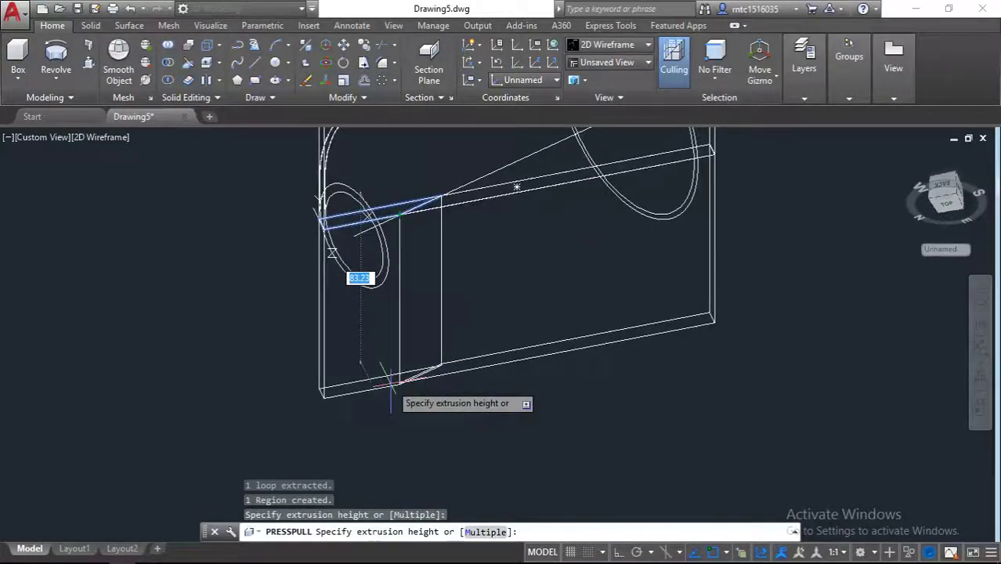
click(392, 381)
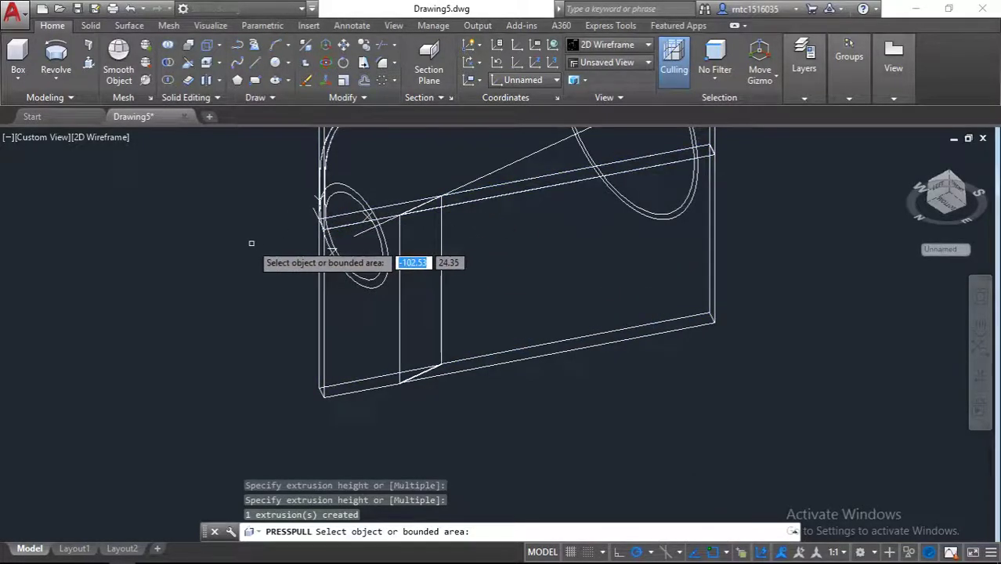
key(Return)
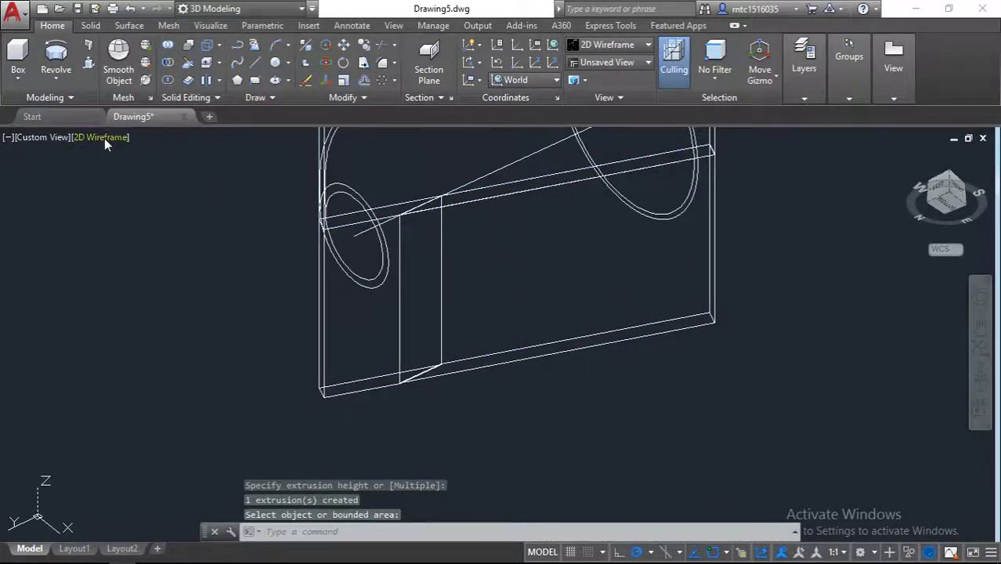
Set the viewport visual style to Realistic and orbit to view the shaded plate and shell.
click(104, 138)
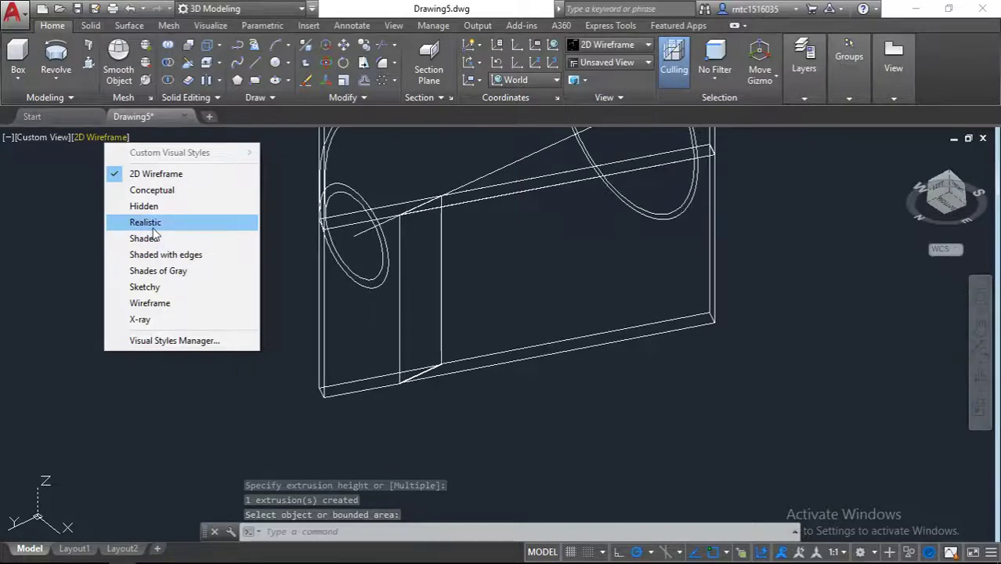
click(149, 223)
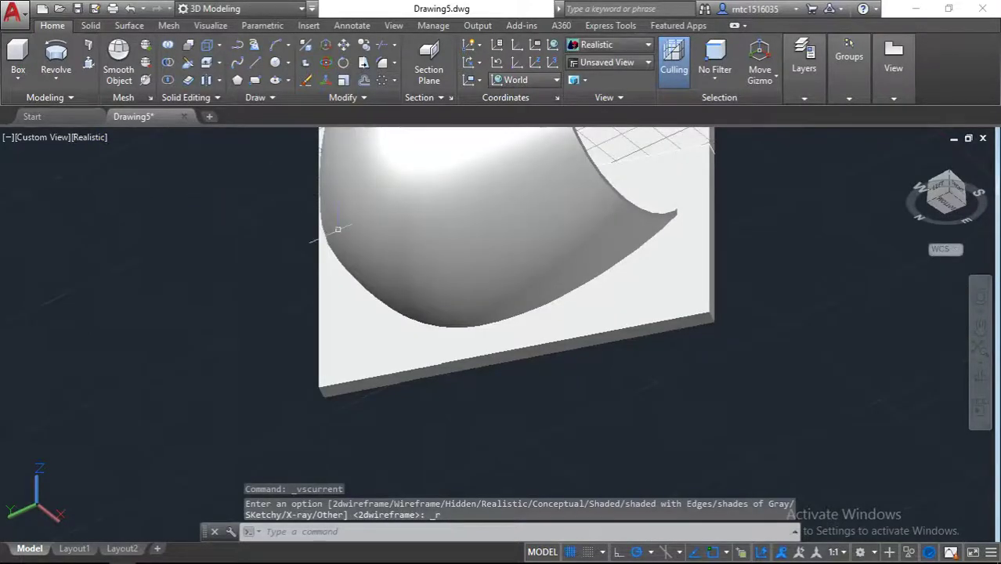
scroll(334, 246, down, 2)
scroll(570, 188, up, 2)
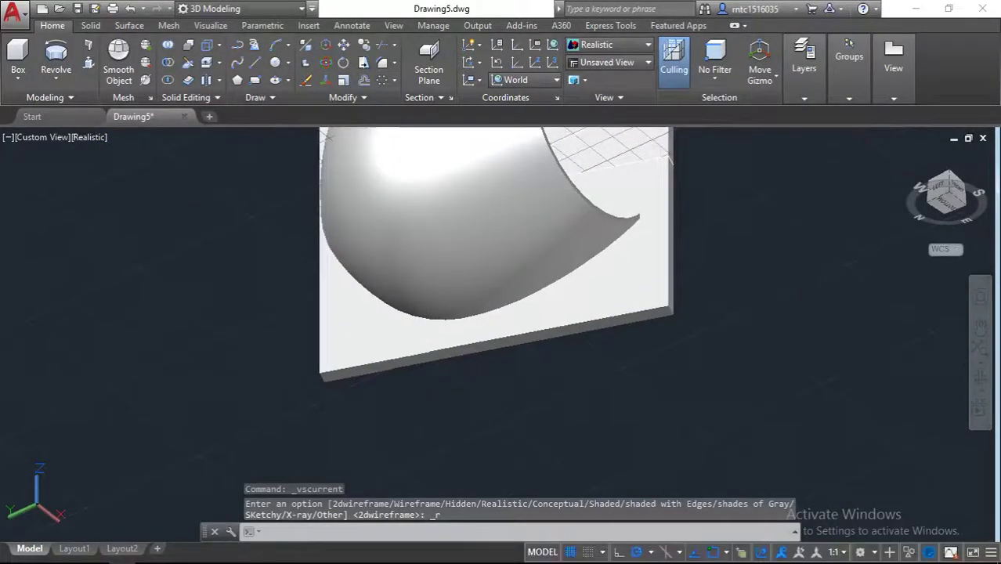
mouse_move(319, 324)
shift+middle_down()
mouse_move(309, 413)
mouse_move(321, 435)
shift+middle_up()
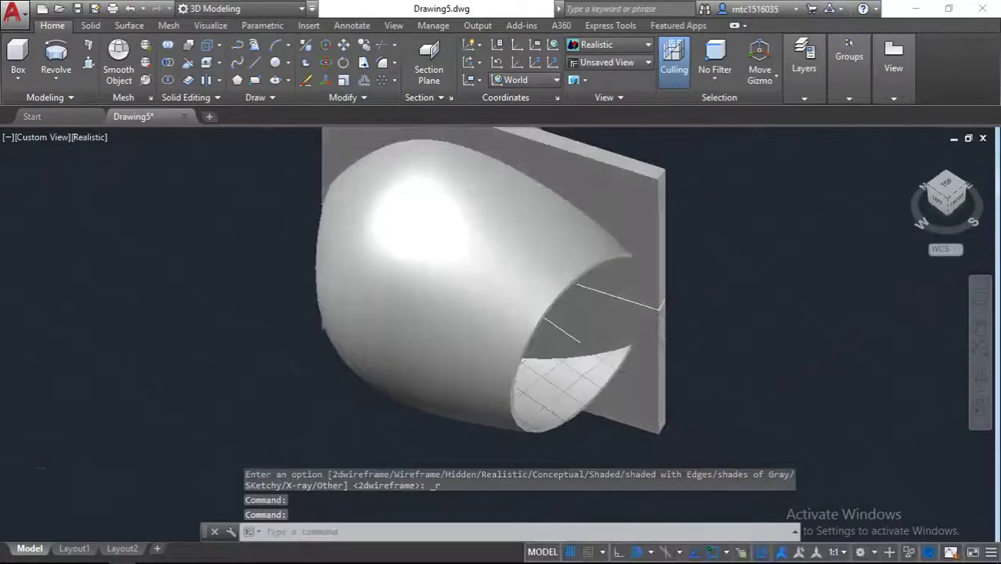
scroll(354, 304, down, 3)
click(431, 253)
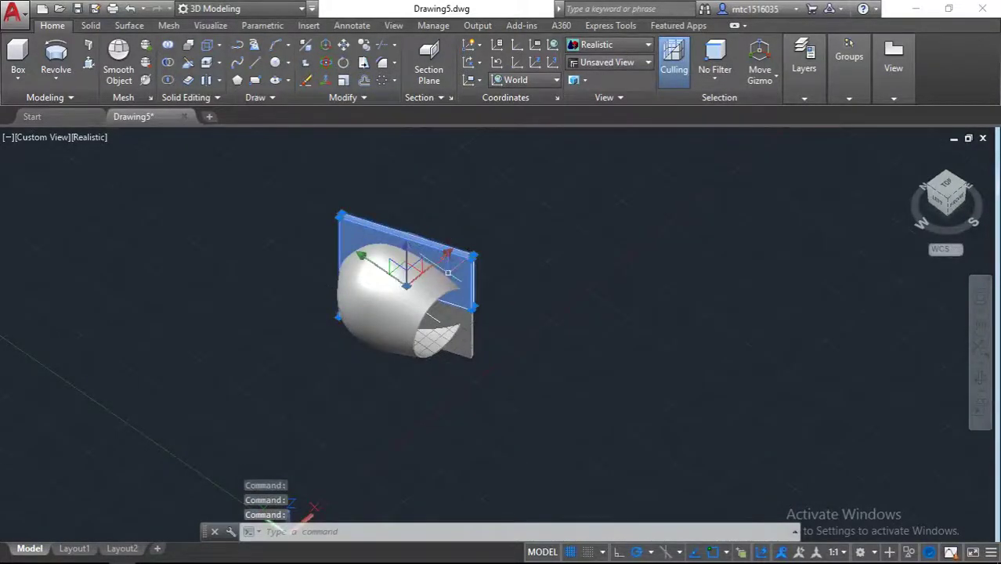
mouse_move(491, 257)
shift+middle_down()
mouse_move(532, 239)
mouse_move(483, 248)
shift+middle_up()
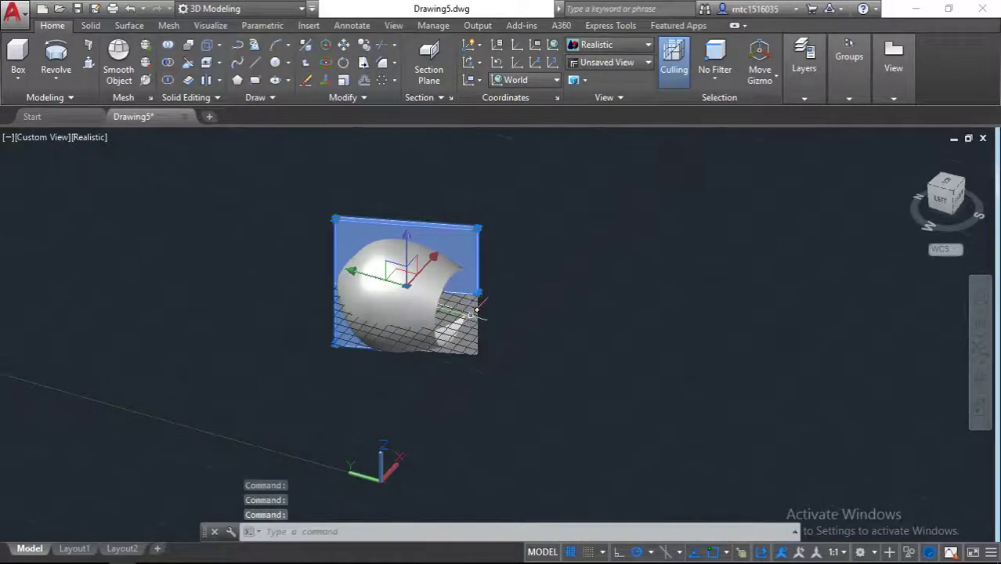
click(171, 46)
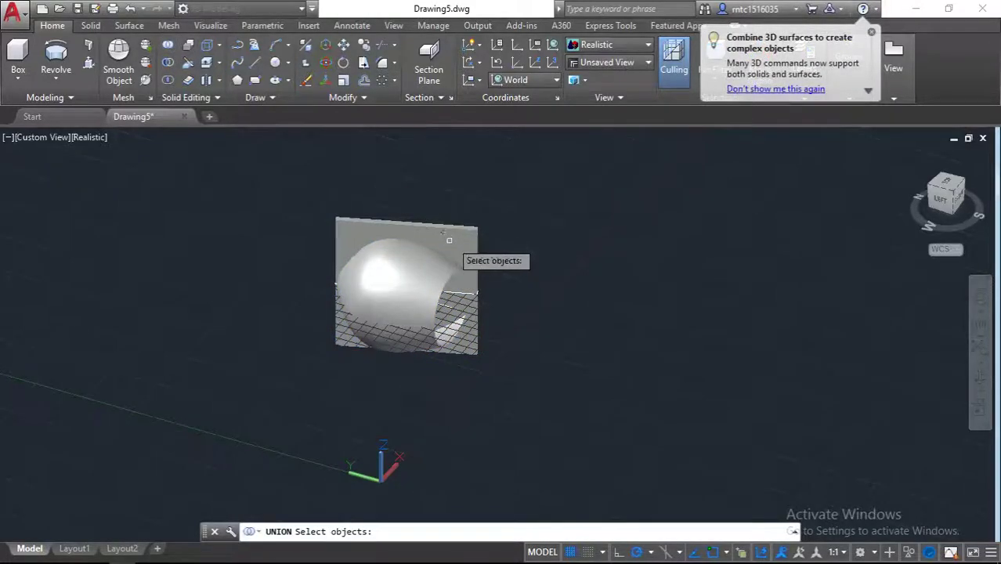
click(469, 275)
click(469, 304)
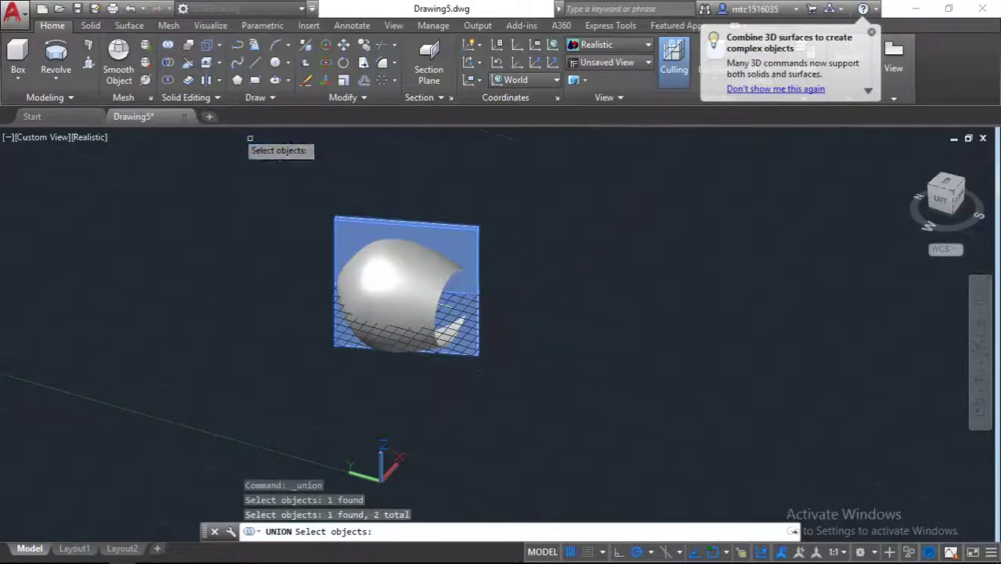
key(Return)
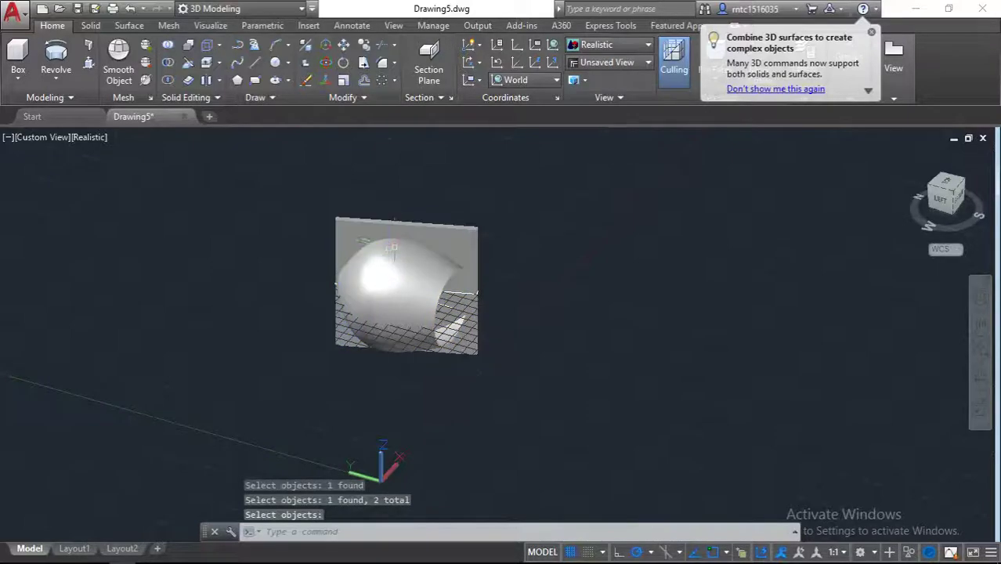
click(409, 228)
key(Escape)
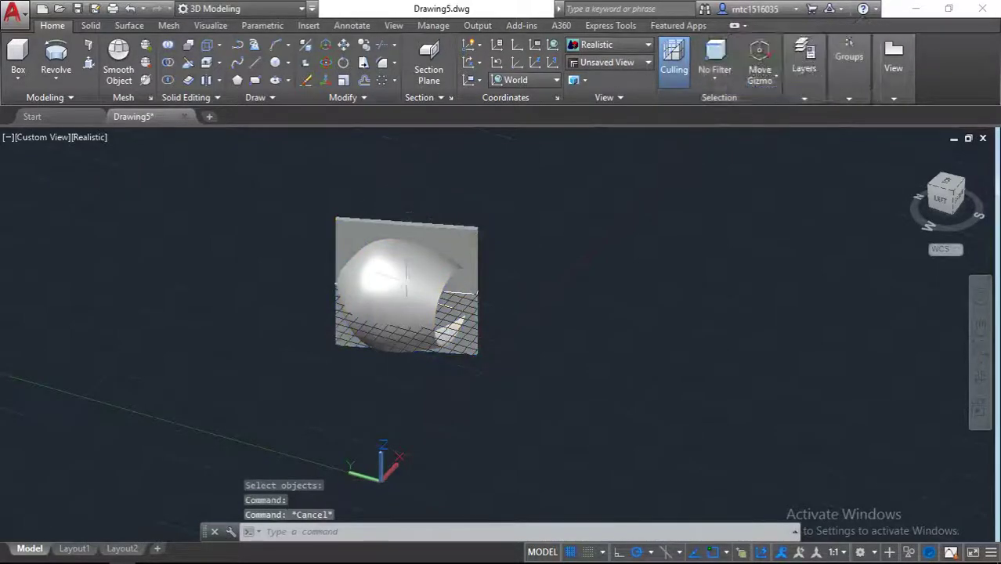
shift+middle_drag(369, 271, 291, 273)
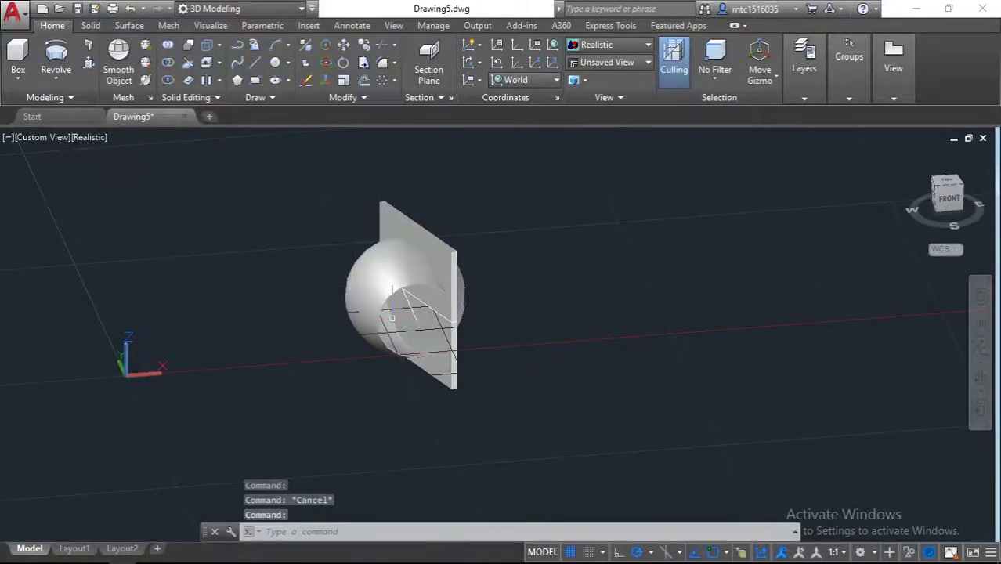
scroll(428, 232, down, 4)
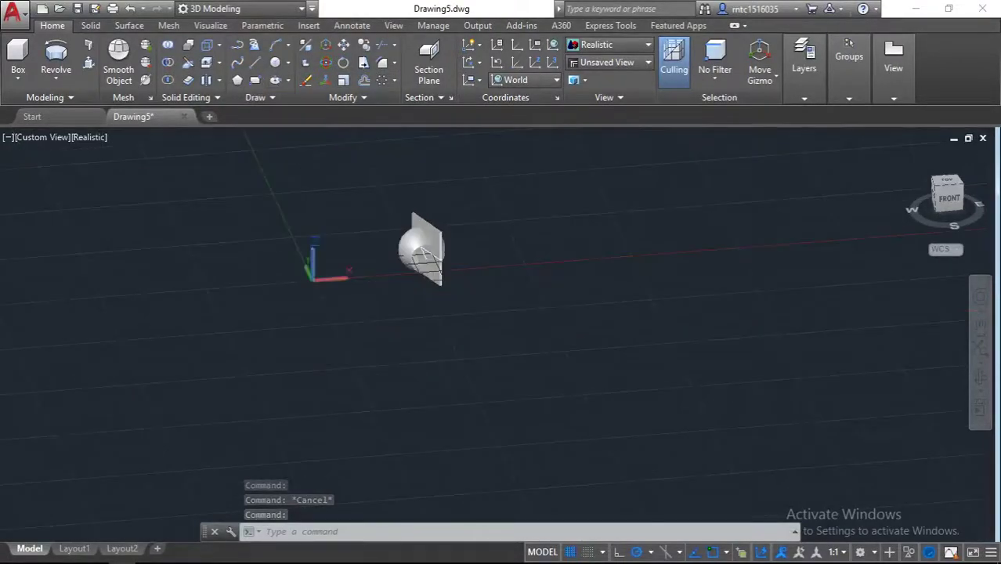
scroll(428, 232, up, 5)
scroll(427, 232, up, 3)
middle_drag(428, 232, 460, 190)
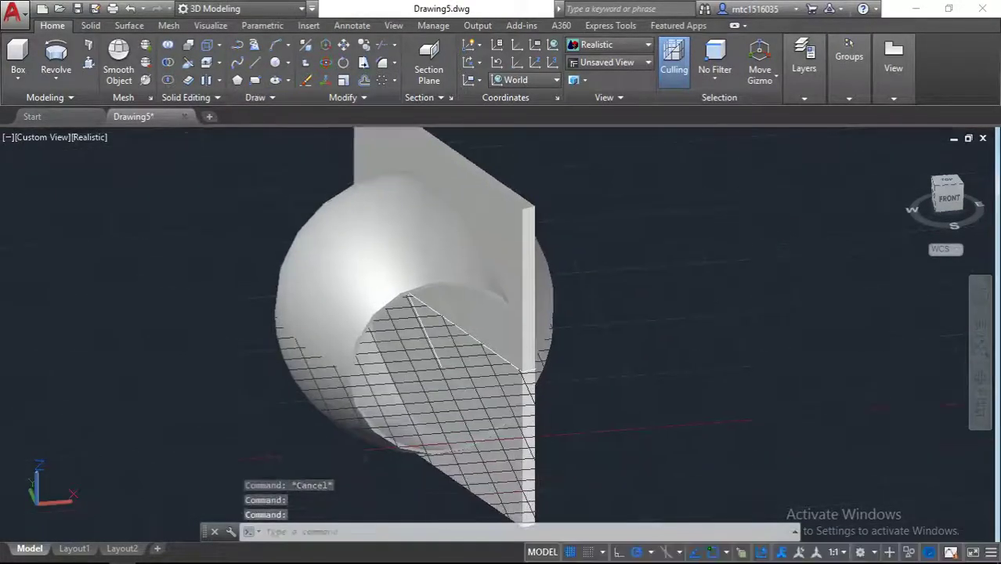
Intersect the sphere shell with the plate, keeping only their overlap as a curved band.
click(173, 82)
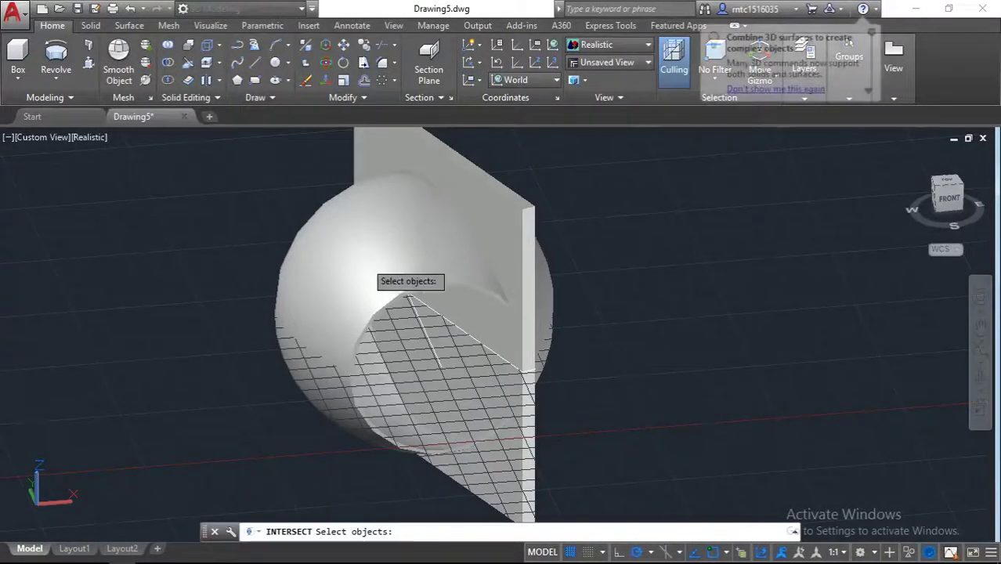
click(571, 552)
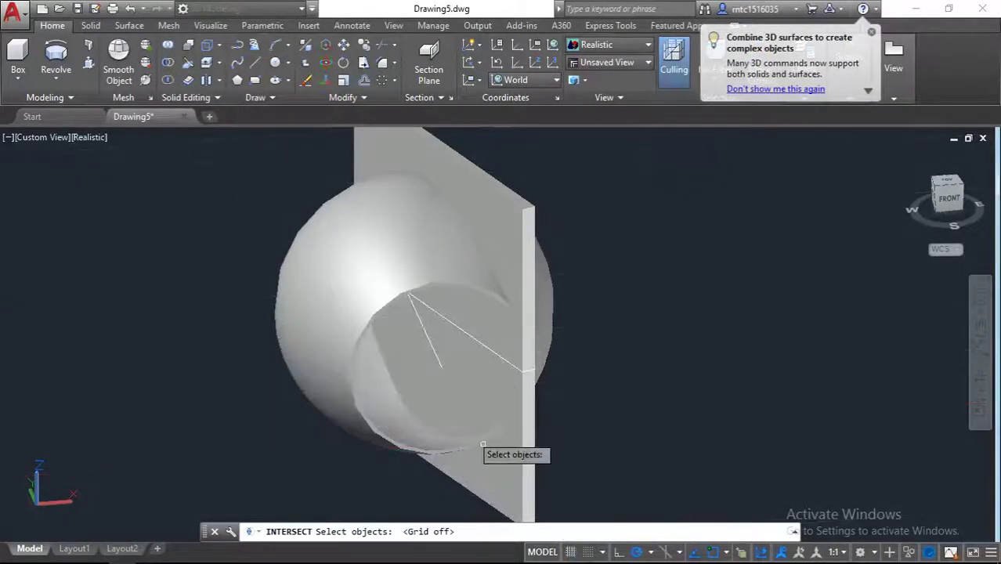
click(322, 281)
click(499, 207)
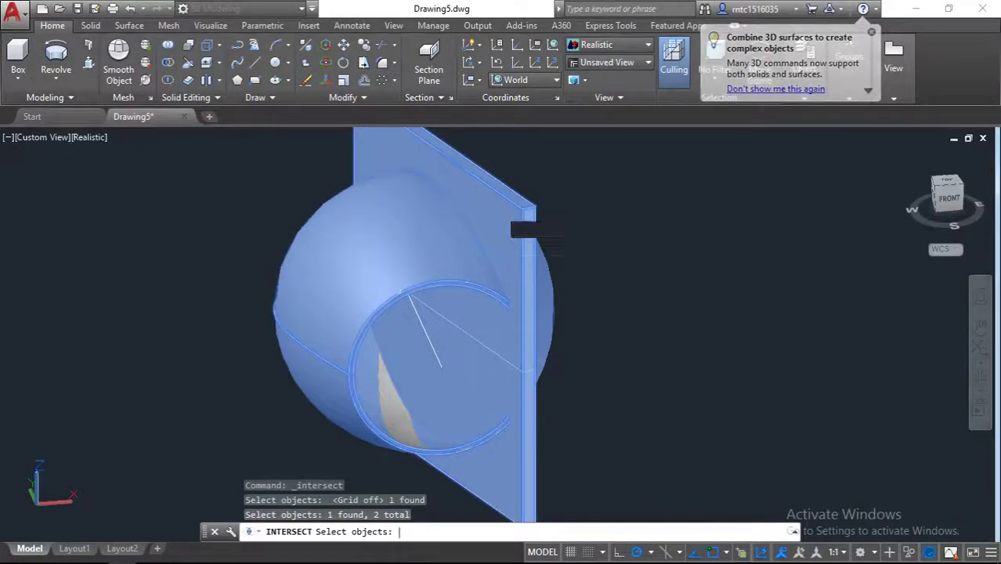
key(Return)
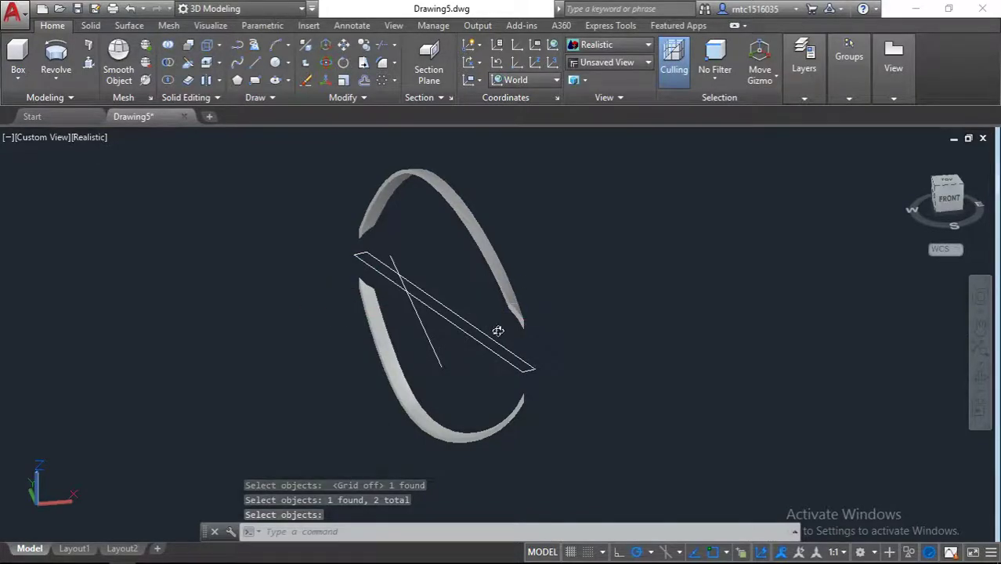
mouse_move(499, 331)
shift+middle_down()
mouse_move(476, 385)
mouse_move(483, 396)
shift+middle_up()
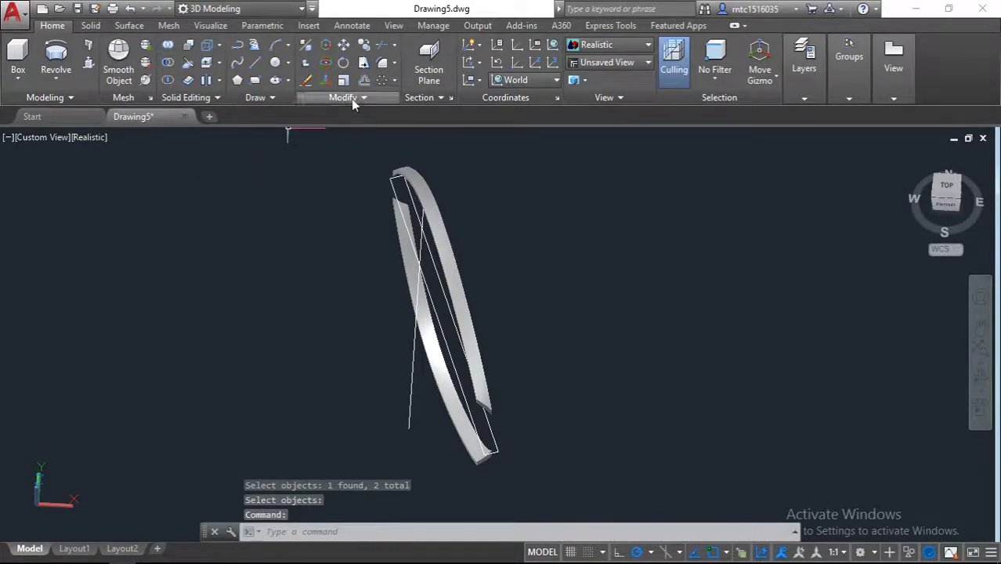
Delete the leftover plate outline.
click(383, 83)
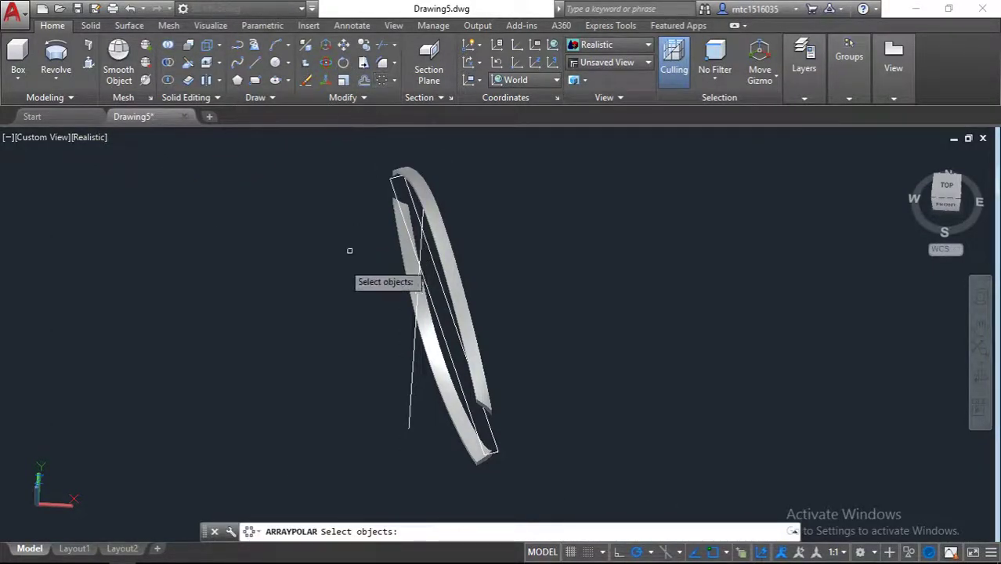
click(457, 287)
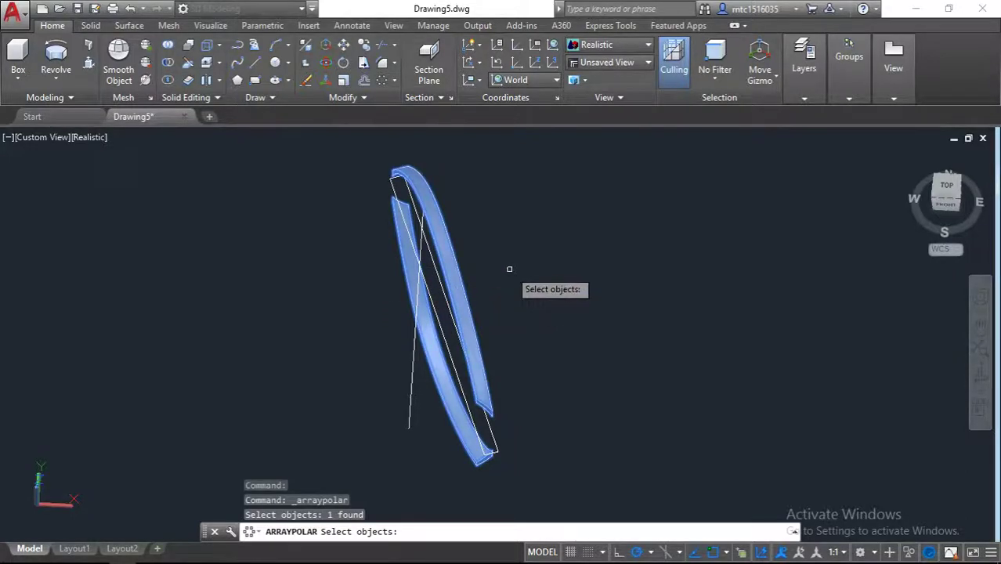
key(Escape)
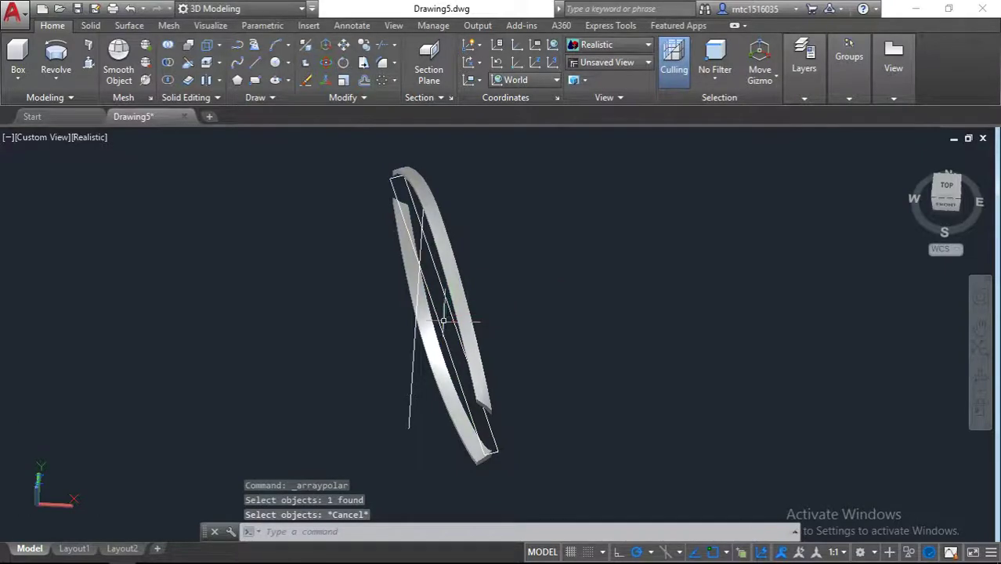
click(444, 321)
key(Delete)
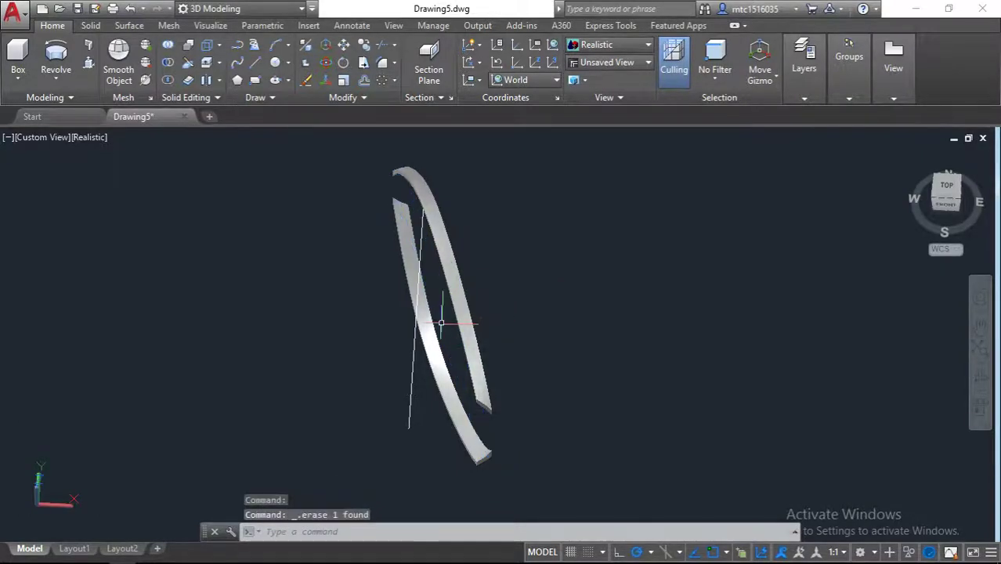
Start a polar array of the ring strip around an axis beginning at the vertical line's bottom.
click(381, 80)
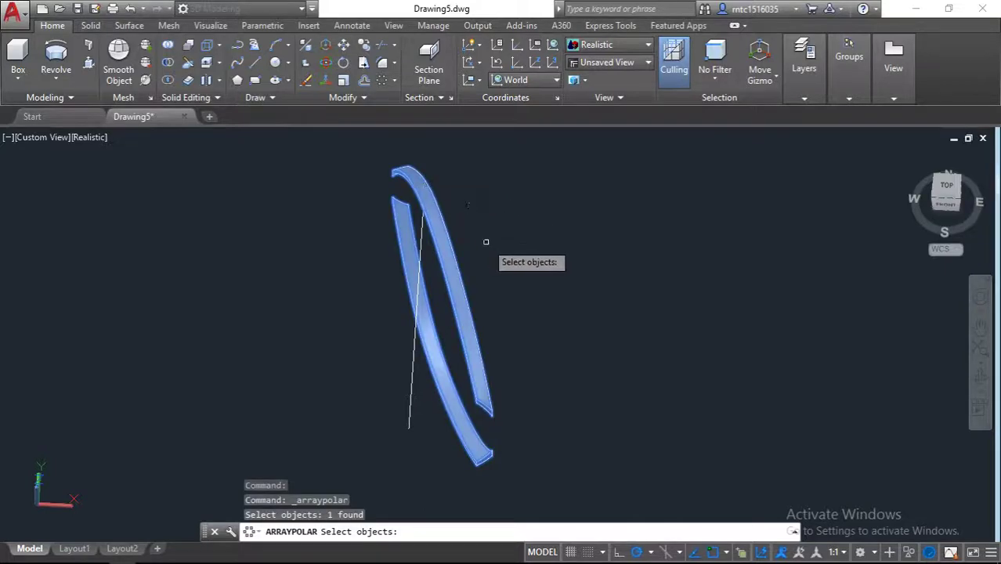
key(Return)
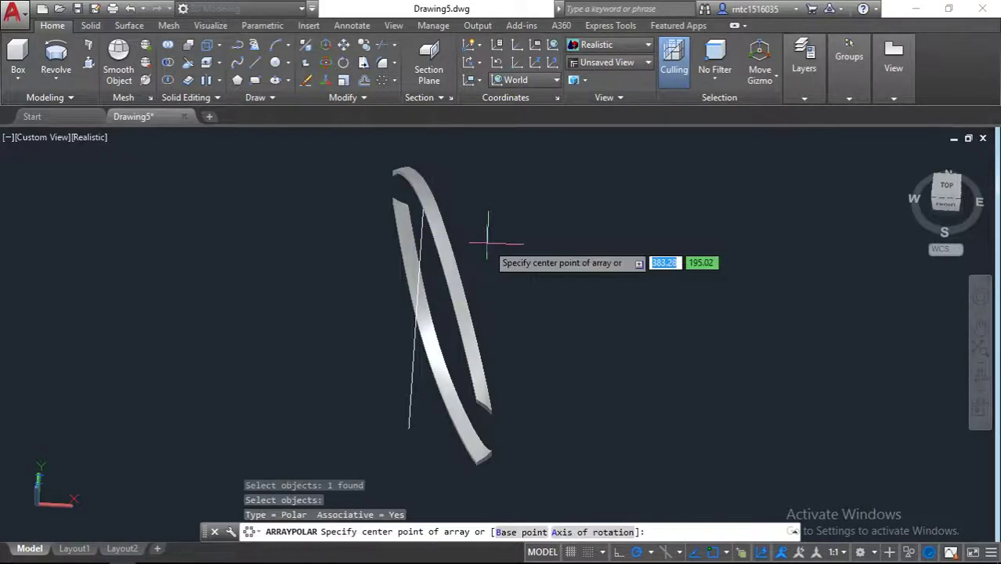
click(585, 532)
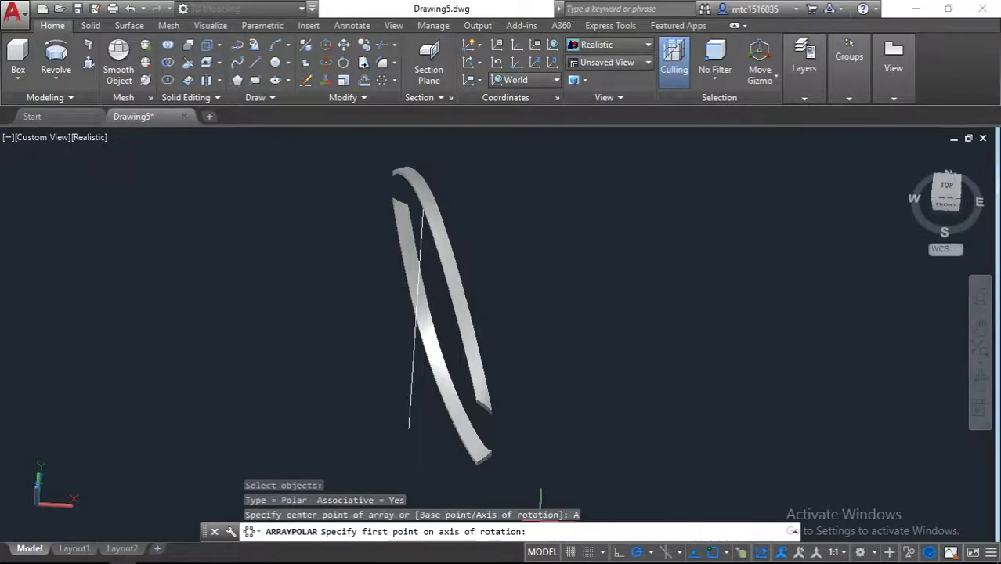
click(408, 429)
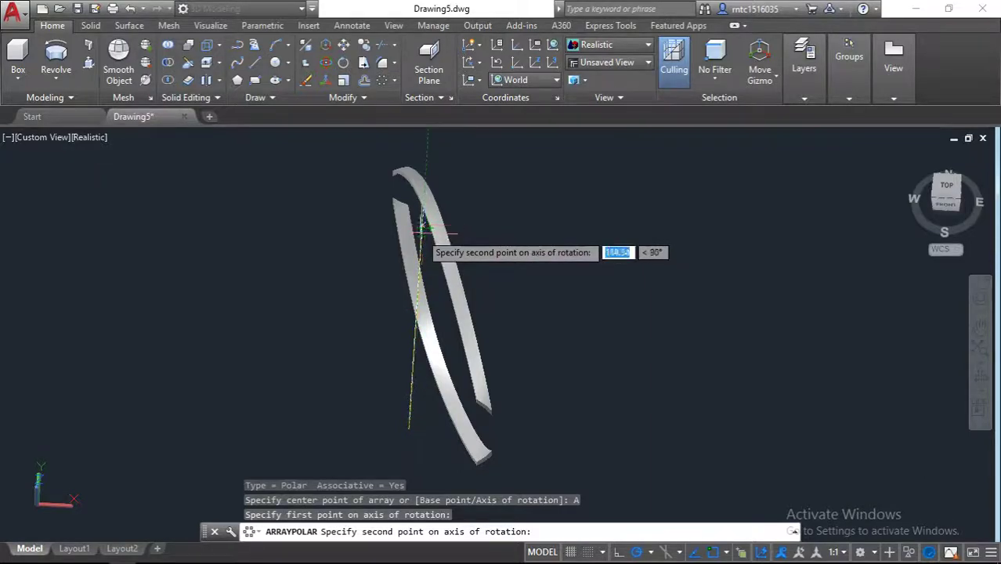
shift+middle_drag(422, 230, 419, 210)
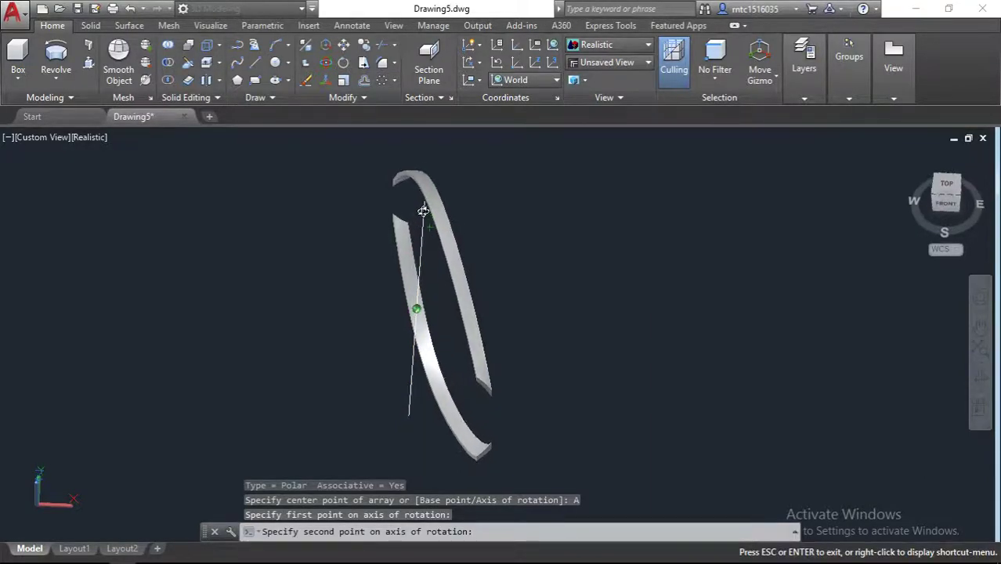
Place the axis's second point and set the array to 18 items spaced 20° apart.
click(419, 210)
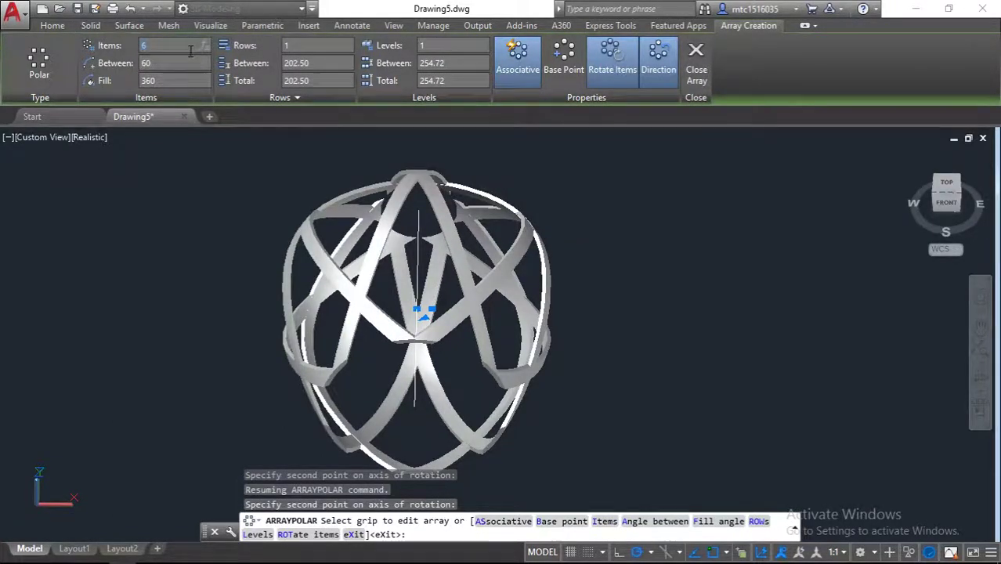
text(20)
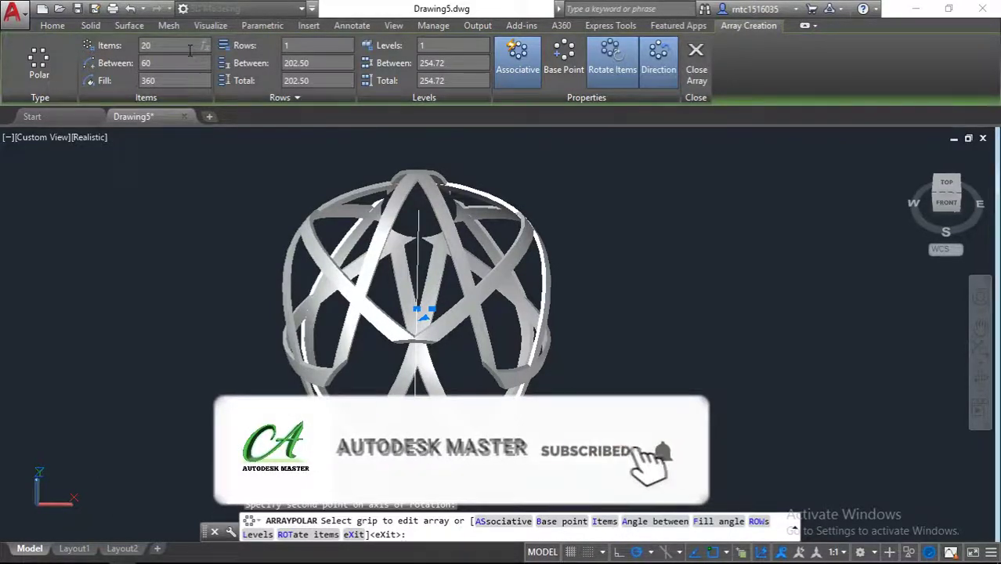
key(Return)
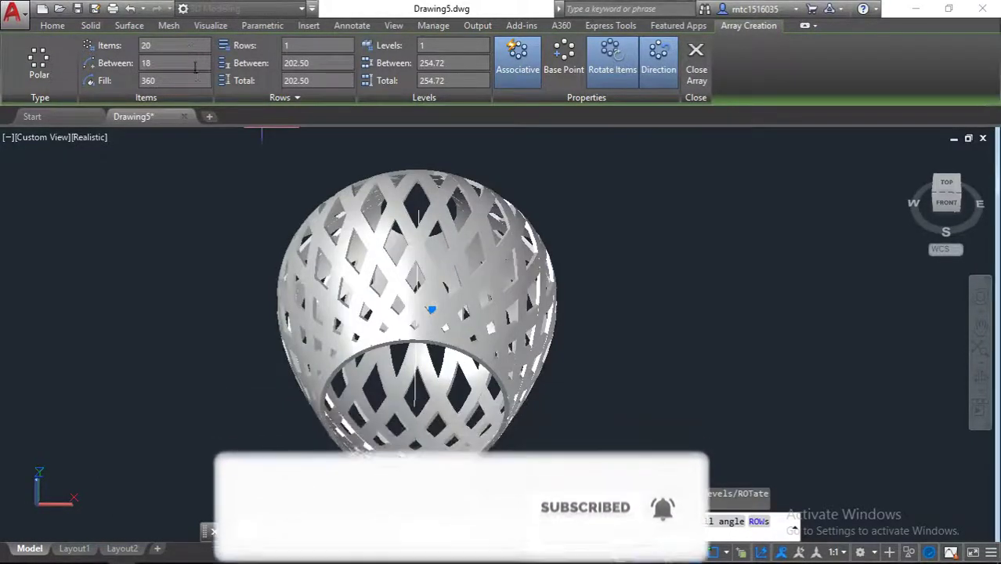
mouse_move(325, 206)
shift+middle_down()
mouse_move(290, 270)
mouse_move(329, 290)
shift+middle_up()
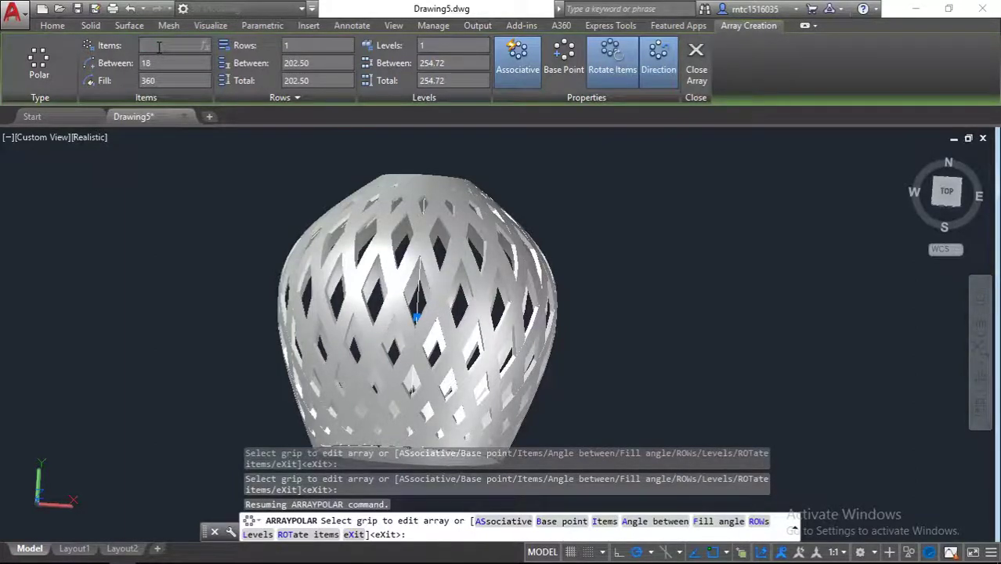
text(18)
key(Return)
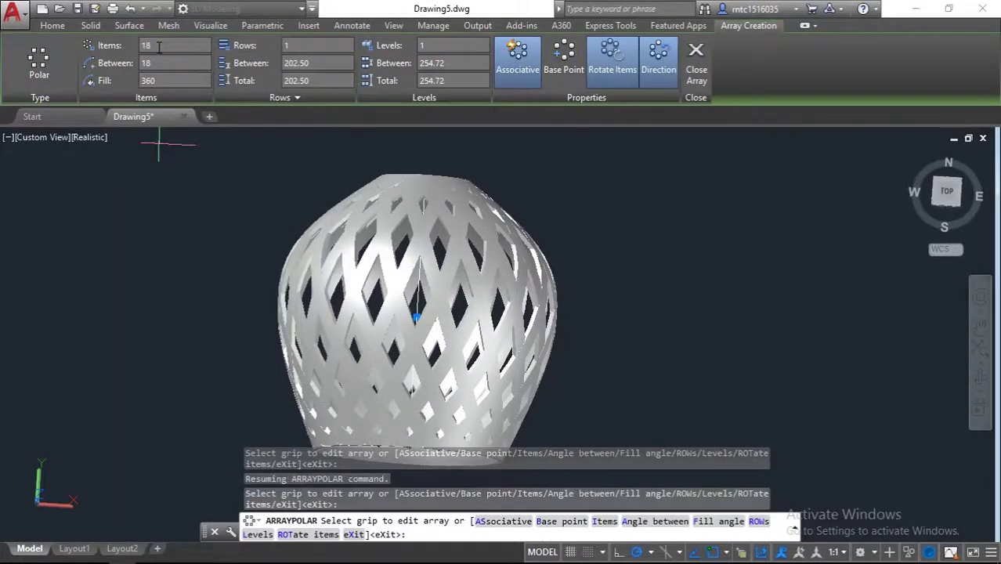
Orbit around the lattice to inspect it, then finish the polar array.
scroll(384, 210, up, 2)
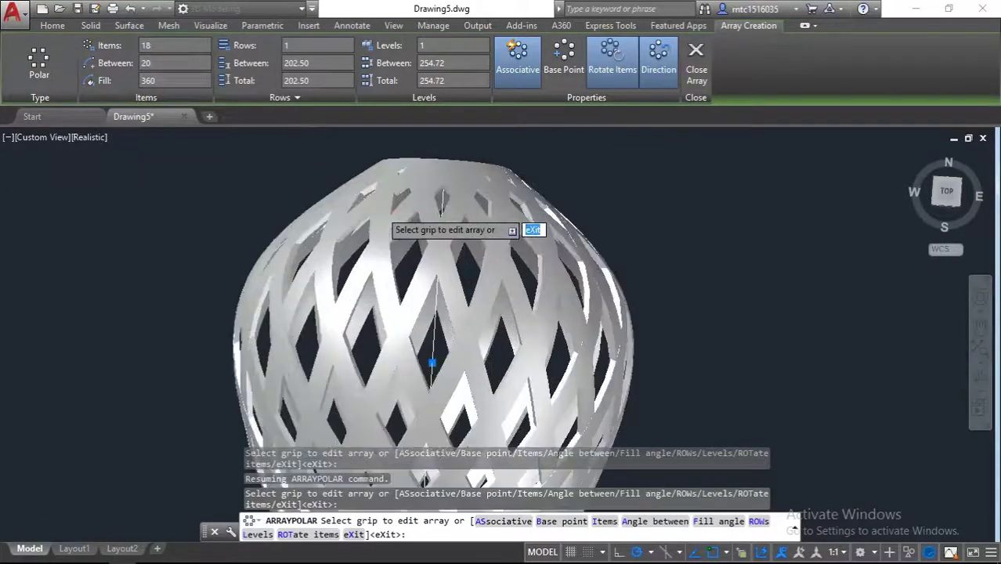
scroll(384, 212, up, 2)
scroll(413, 279, down, 5)
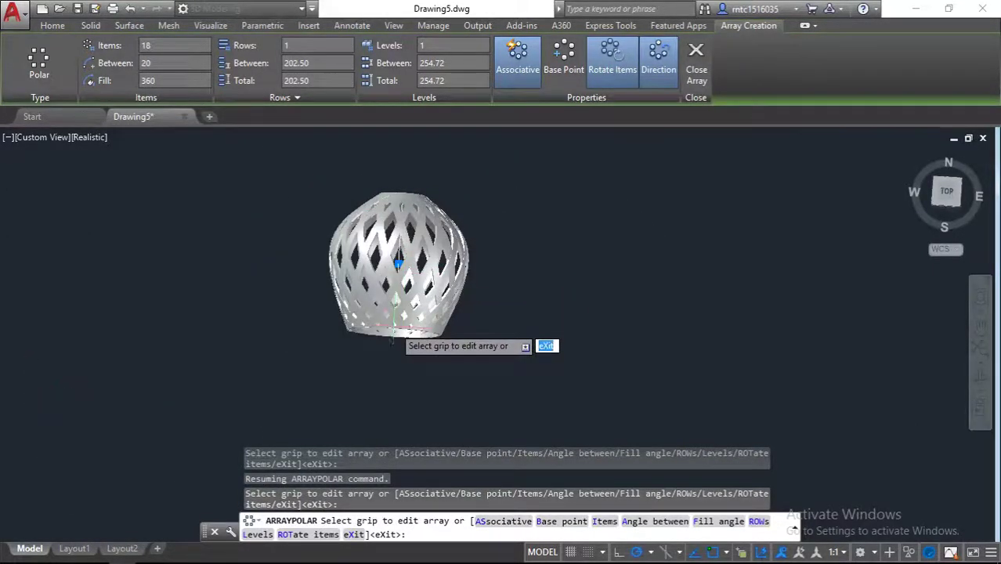
scroll(394, 326, up, 4)
scroll(470, 288, up, 1)
scroll(470, 286, down, 2)
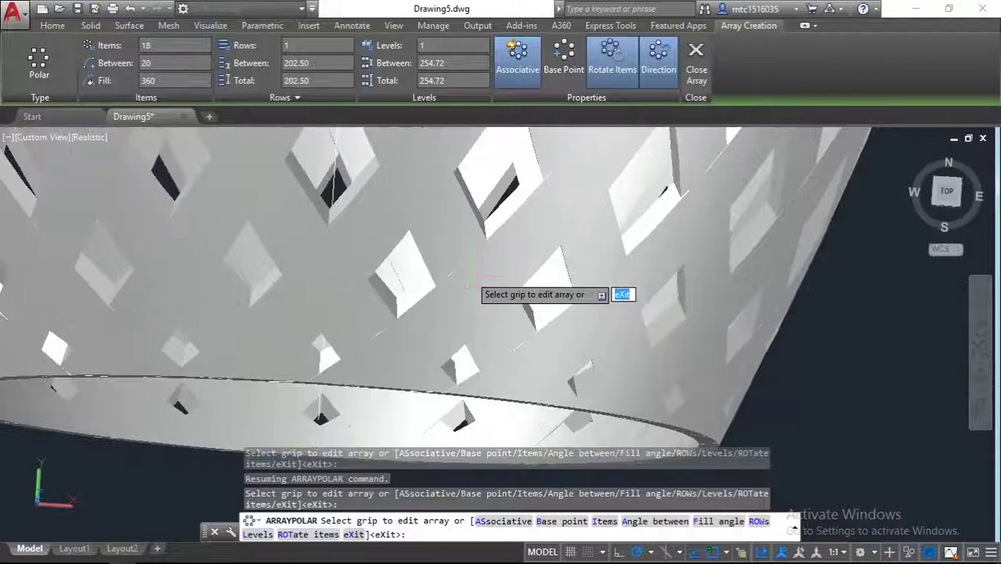
scroll(463, 282, down, 2)
shift+middle_drag(441, 276, 414, 320)
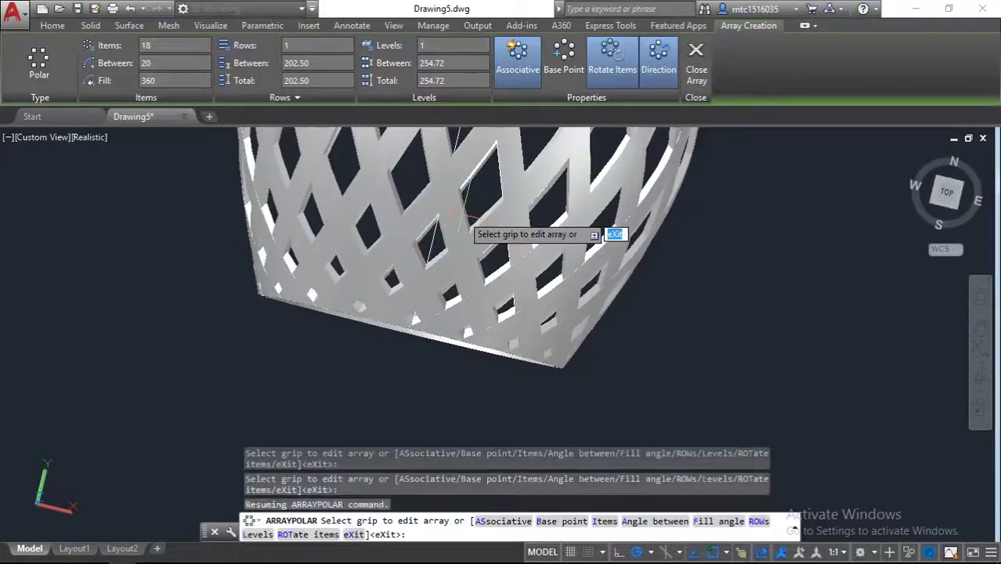
mouse_move(458, 219)
shift+middle_down()
mouse_move(391, 251)
mouse_move(441, 322)
mouse_move(433, 336)
shift+middle_up()
scroll(433, 335, down, 2)
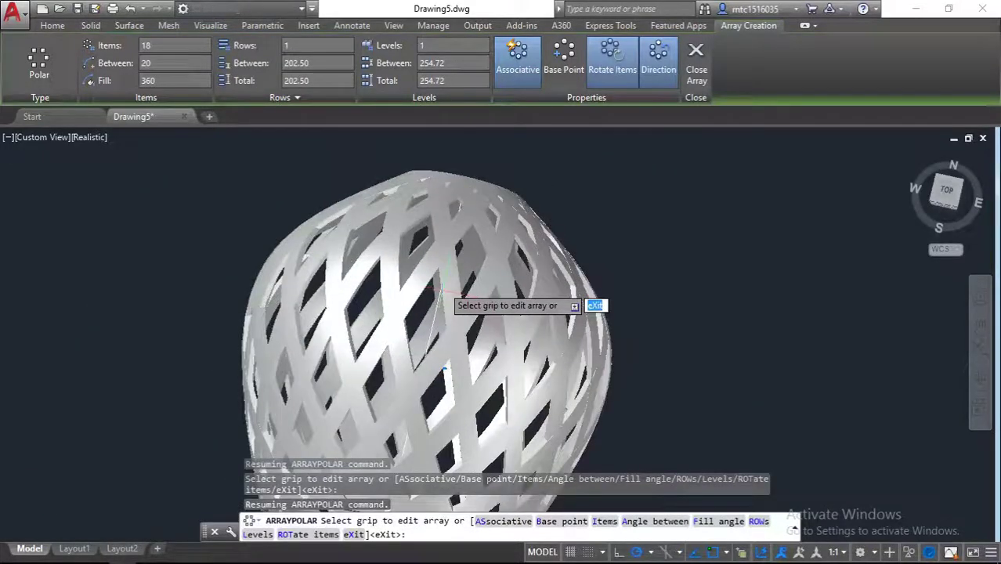
scroll(444, 291, down, 1)
mouse_move(445, 358)
shift+middle_down()
mouse_move(261, 152)
mouse_move(190, 110)
mouse_move(156, 152)
mouse_move(168, 101)
mouse_move(268, 170)
shift+middle_up()
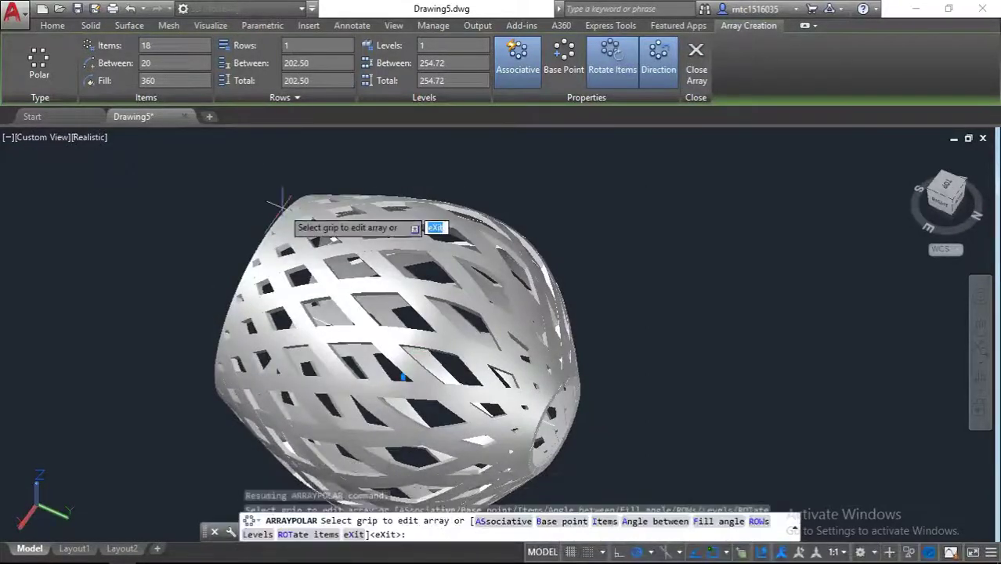
key(Return)
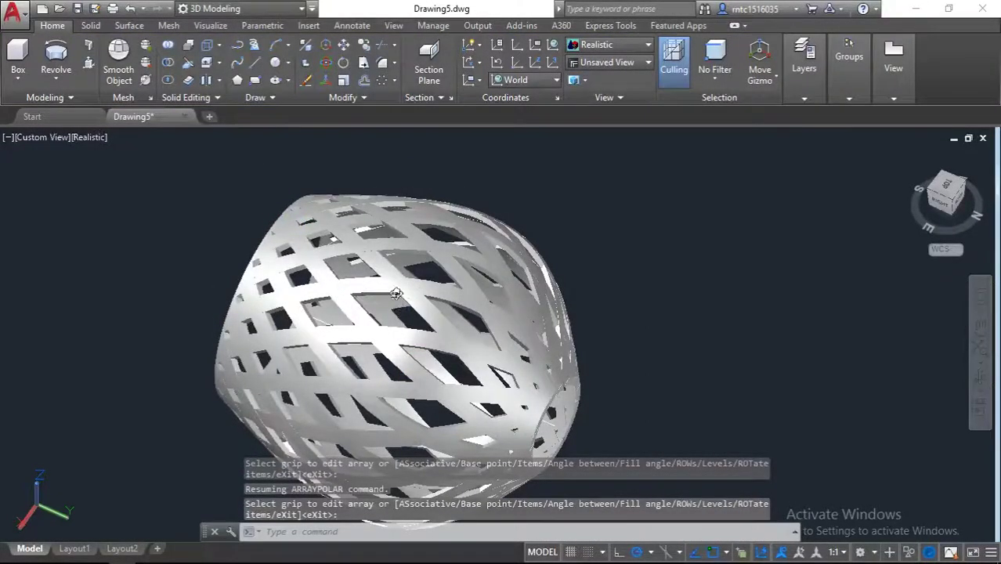
Orbit around the lattice and return to the Home isometric view to inspect it.
shift+middle_drag(395, 293, 323, 212)
mouse_move(264, 183)
shift+middle_down()
mouse_move(228, 152)
mouse_move(335, 187)
mouse_move(212, 168)
mouse_move(254, 173)
shift+middle_up()
scroll(365, 300, down, 3)
scroll(364, 301, up, 5)
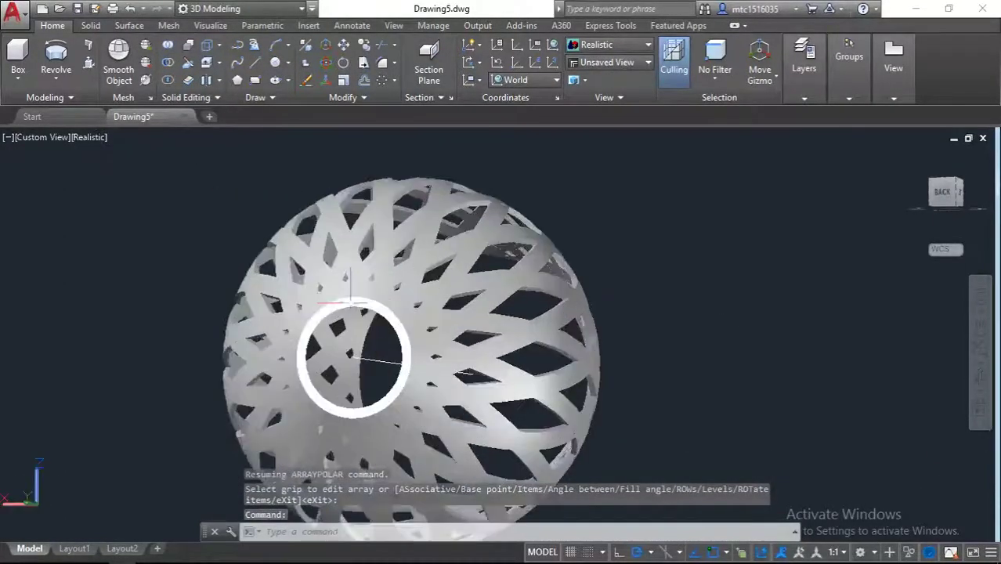
scroll(364, 300, up, 3)
mouse_move(638, 273)
shift+middle_down()
mouse_move(523, 242)
mouse_move(474, 436)
mouse_move(496, 221)
mouse_move(568, 227)
mouse_move(552, 192)
shift+middle_up()
scroll(486, 315, down, 3)
scroll(485, 315, down, 3)
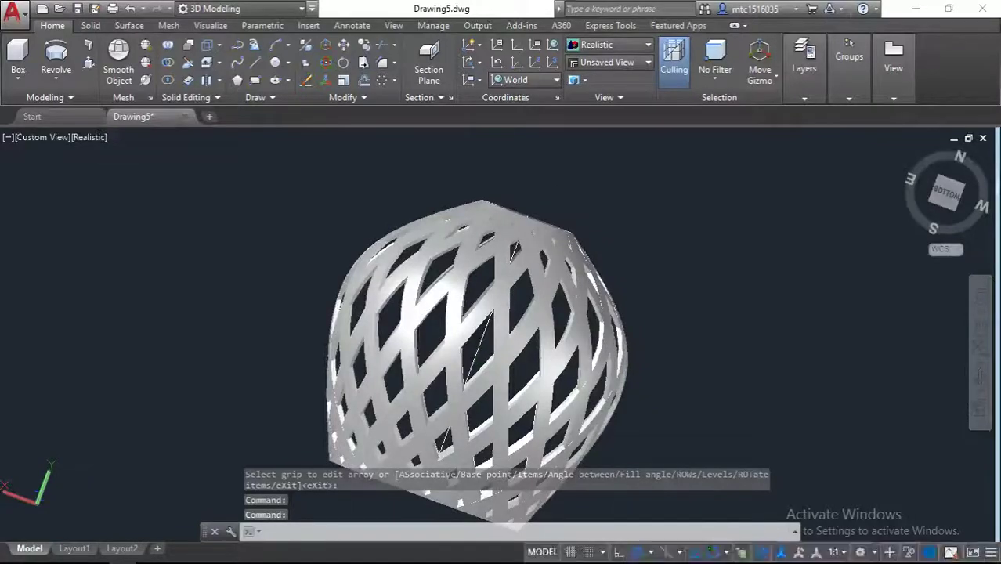
click(912, 155)
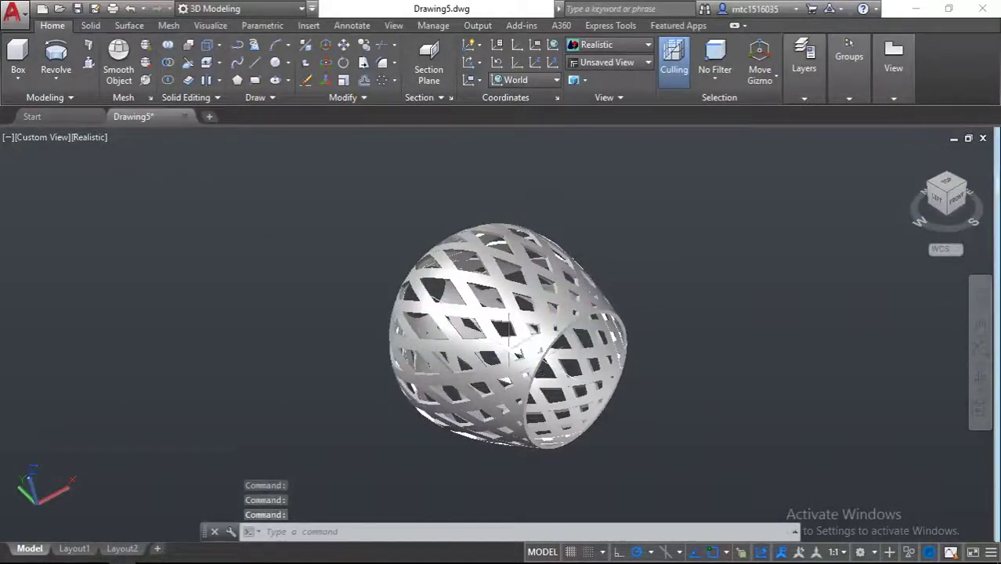
shift+middle_drag(518, 354, 422, 417)
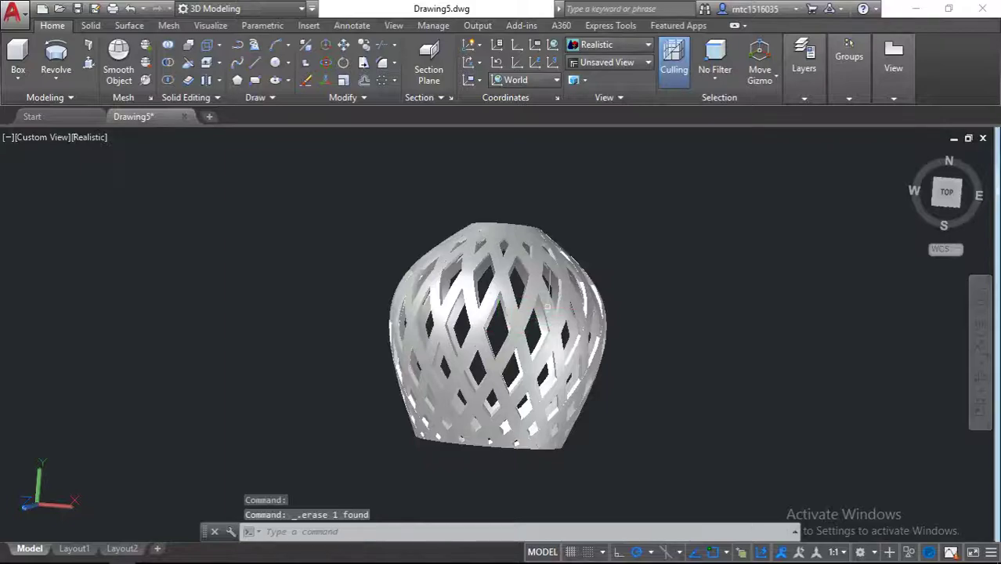
scroll(499, 337, down, 1)
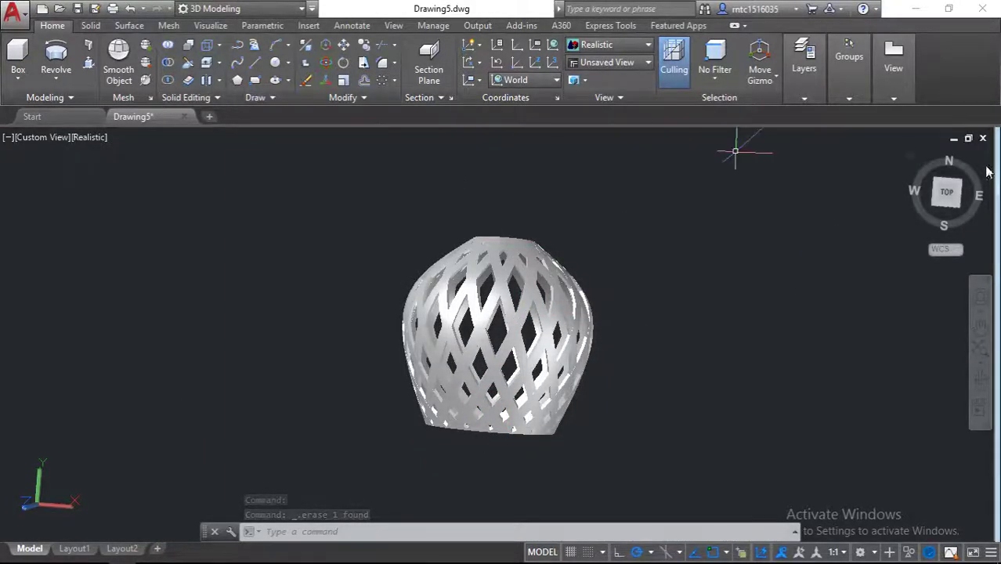
click(911, 155)
text(RO)
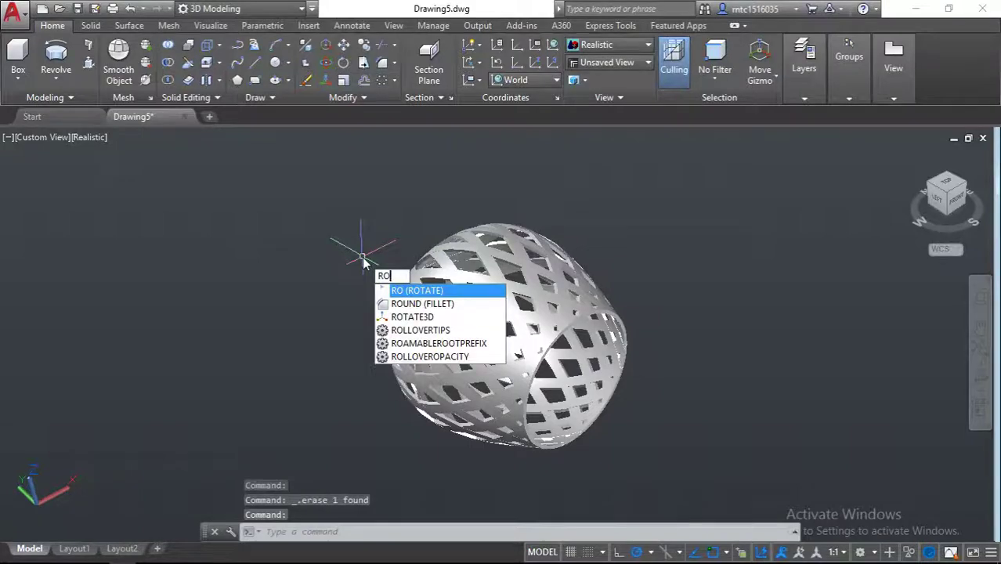
Rotate the lattice shell 90° about a two-point axis with ROTATE3D.
click(430, 318)
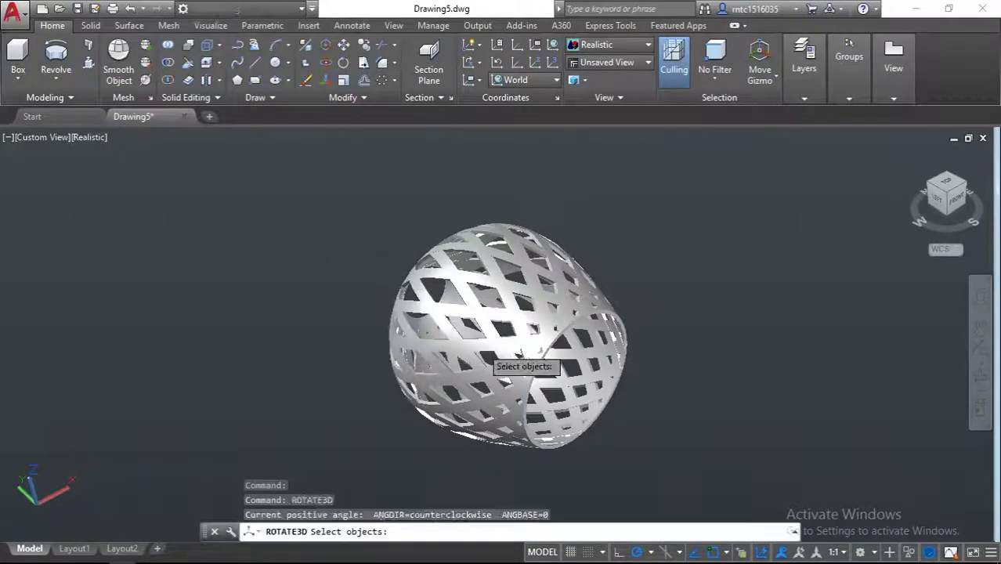
click(550, 334)
key(Return)
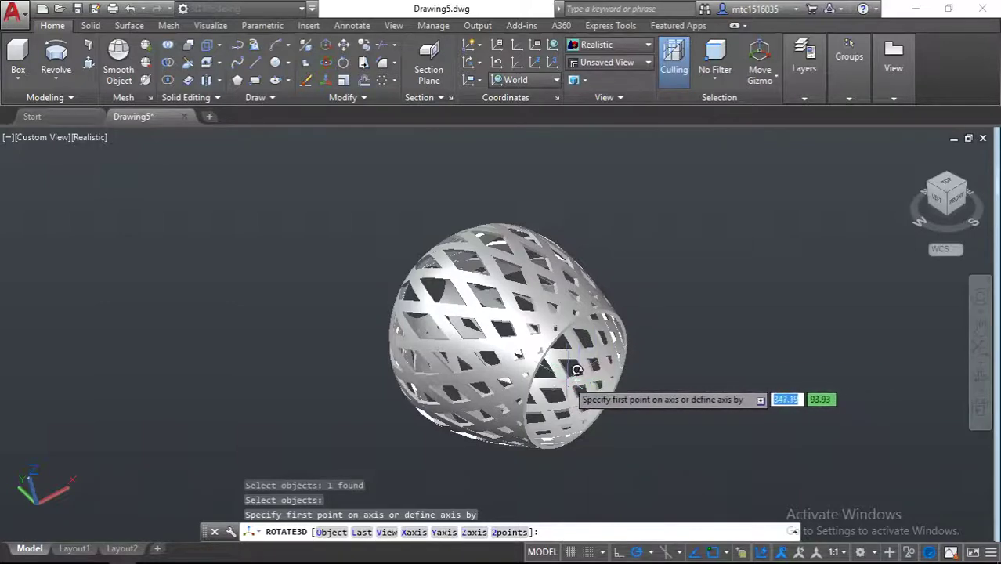
click(577, 370)
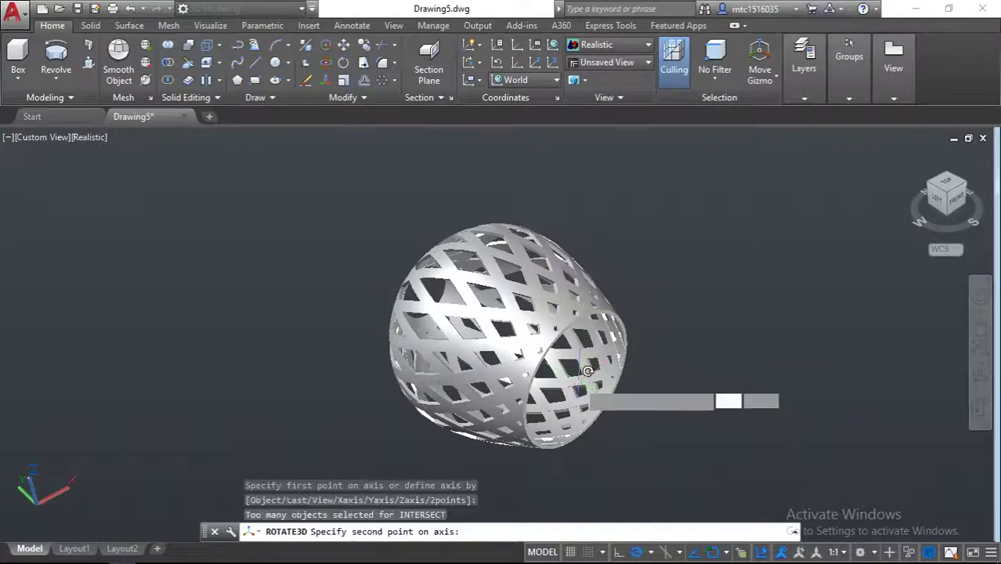
click(682, 308)
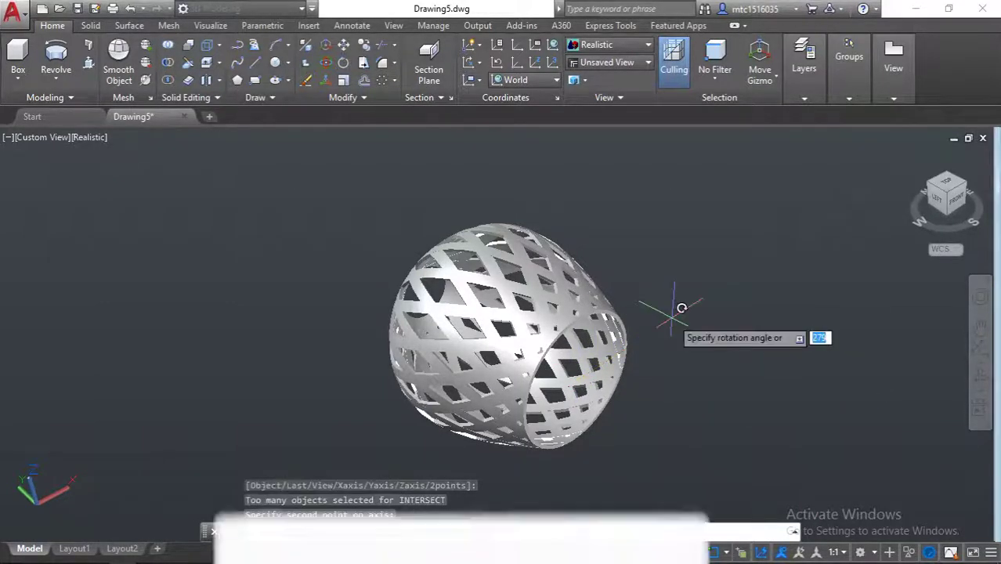
text(90)
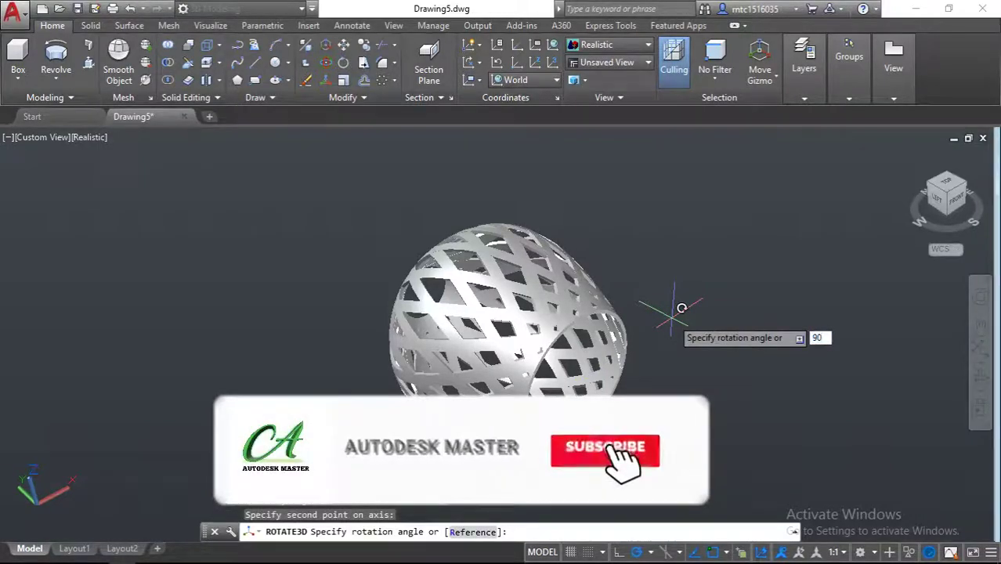
key(Return)
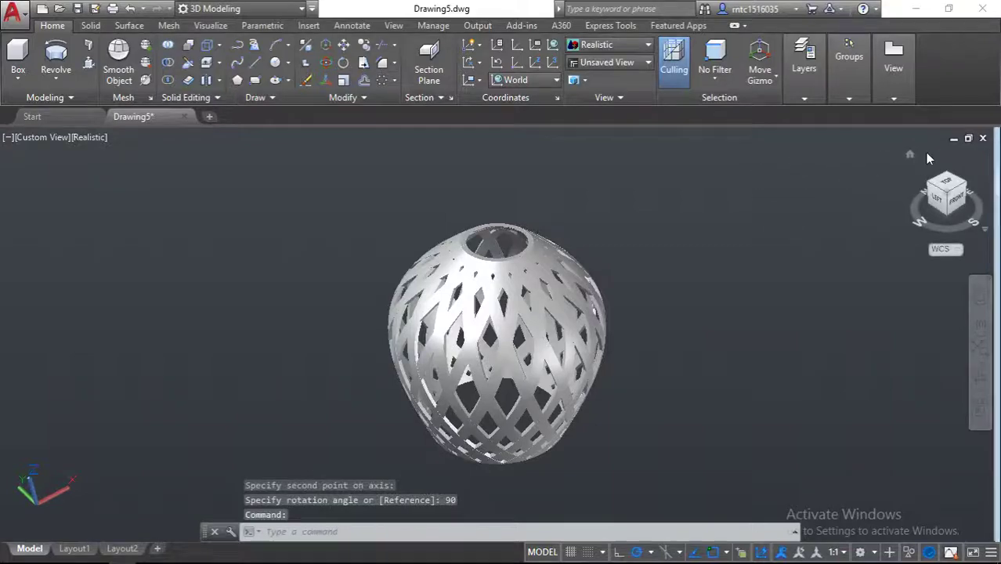
Switch the ViewCube to Parallel projection, then zoom and pan to centre the upright lampshade.
right_click(909, 157)
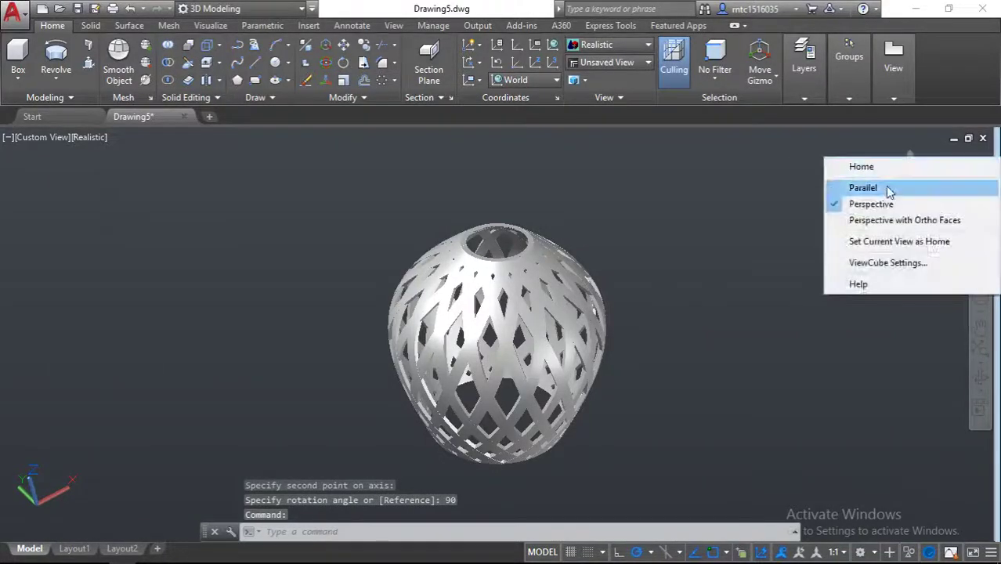
click(890, 190)
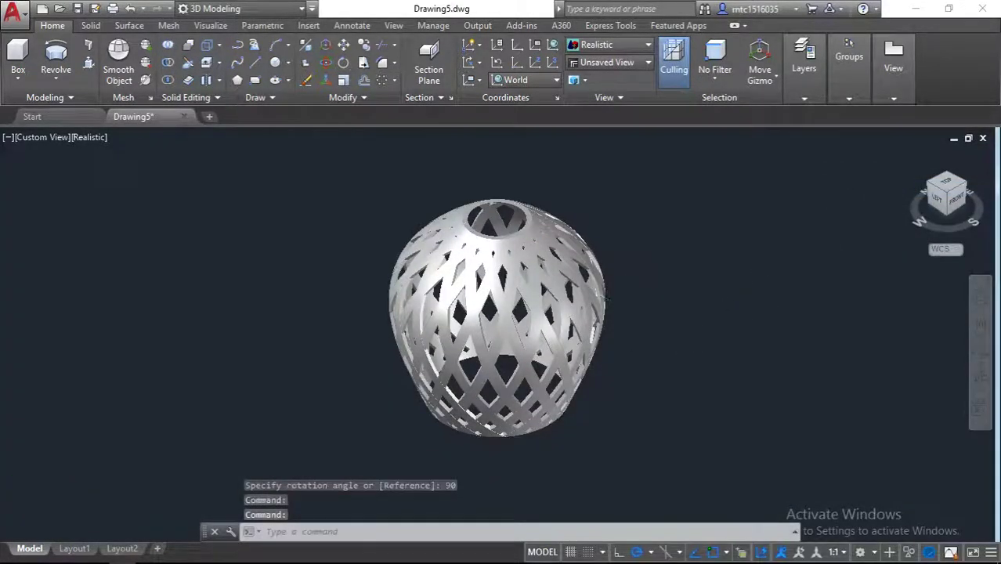
scroll(628, 302, up, 2)
scroll(627, 310, down, 1)
mouse_move(627, 309)
middle_down()
mouse_move(677, 311)
mouse_move(679, 221)
mouse_move(706, 160)
mouse_move(736, 230)
mouse_move(619, 293)
mouse_move(645, 349)
mouse_move(729, 314)
mouse_move(776, 210)
mouse_move(689, 186)
mouse_move(537, 174)
mouse_move(473, 218)
mouse_move(583, 250)
middle_up()
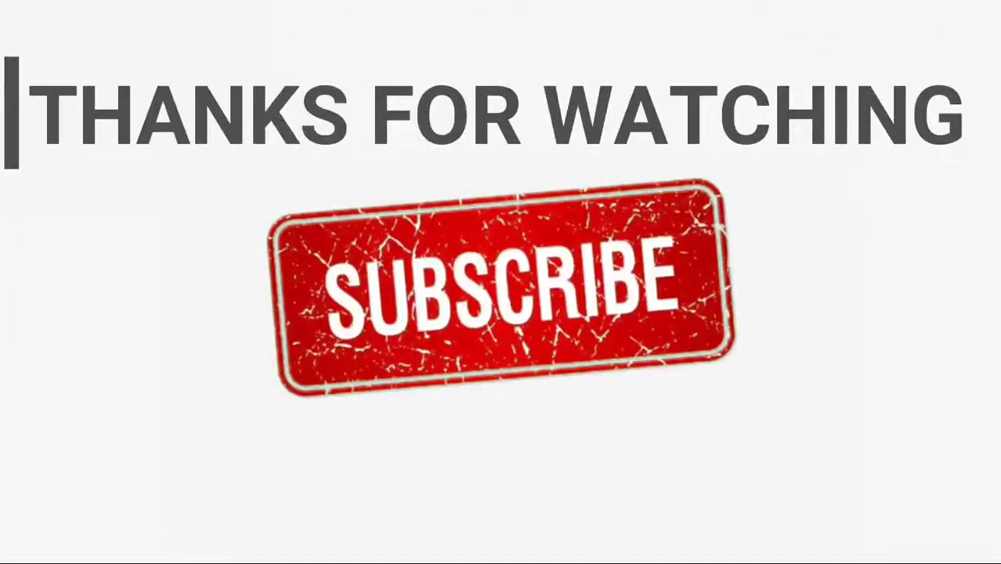